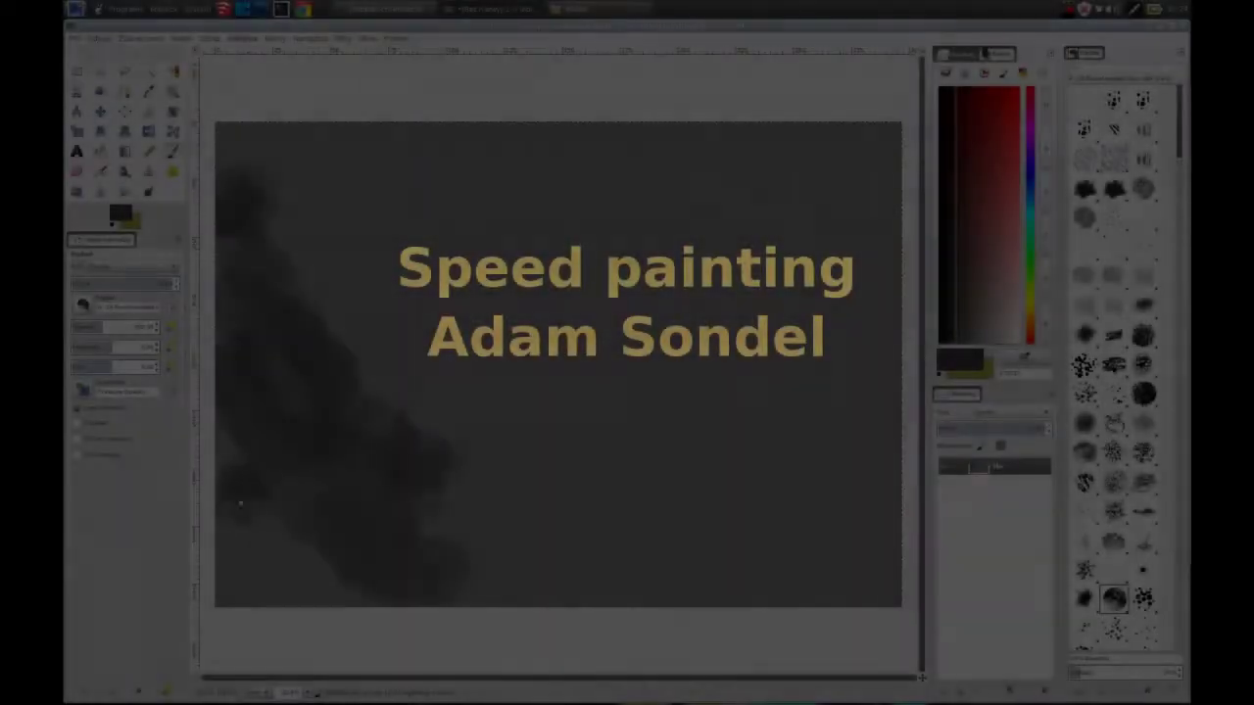
Step: Frame the canvas with dark grey size-380 eroded strokes at the lower corners, top and right
mouse_move(240, 504)
left_mouse_down()
mouse_move(378, 588)
mouse_move(274, 363)
mouse_move(812, 373)
mouse_move(813, 498)
mouse_move(881, 546)
mouse_move(532, 587)
left_mouse_up()
mouse_move(722, 140)
left_mouse_down()
mouse_move(750, 134)
mouse_move(549, 138)
left_mouse_up()
Step: Lay soft light grey strokes across the centre-left and the top left, centre and right
left_click_drag(240, 166, 324, 147)
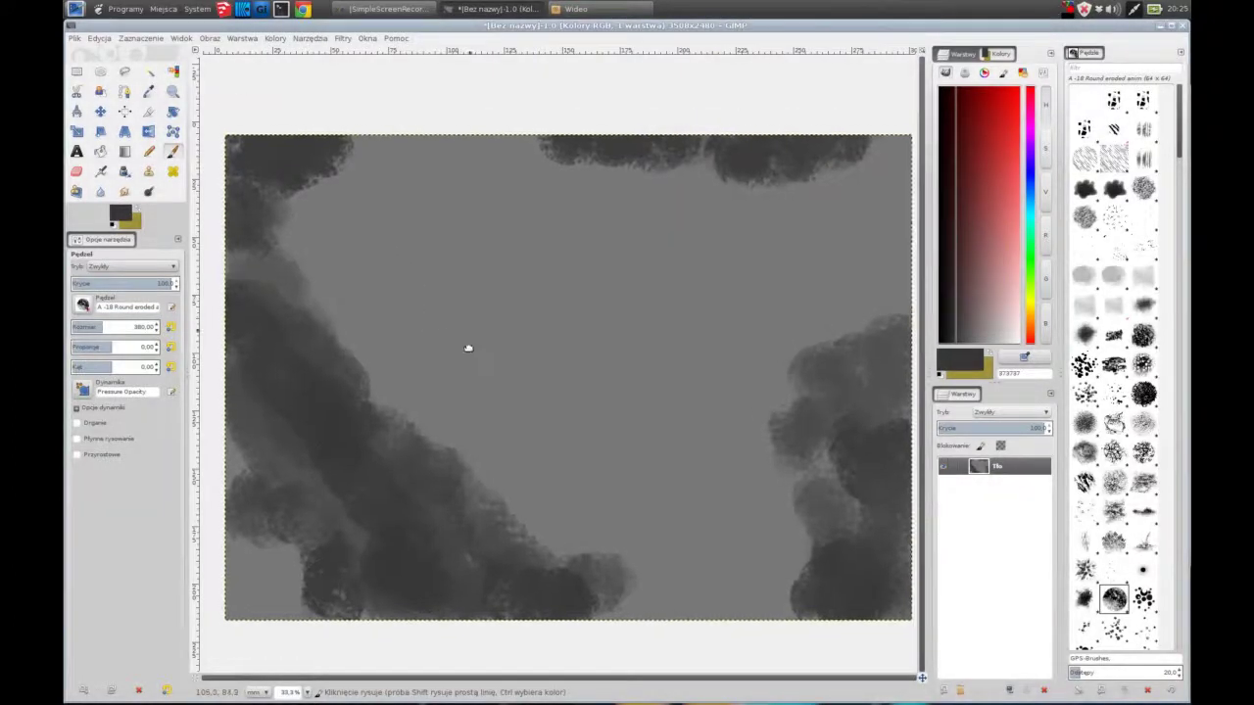
mouse_move(373, 302)
left_mouse_down()
mouse_move(592, 483)
mouse_move(775, 545)
mouse_move(731, 547)
mouse_move(436, 401)
mouse_move(891, 199)
mouse_move(773, 303)
mouse_move(721, 318)
mouse_move(755, 218)
mouse_move(797, 288)
left_mouse_up()
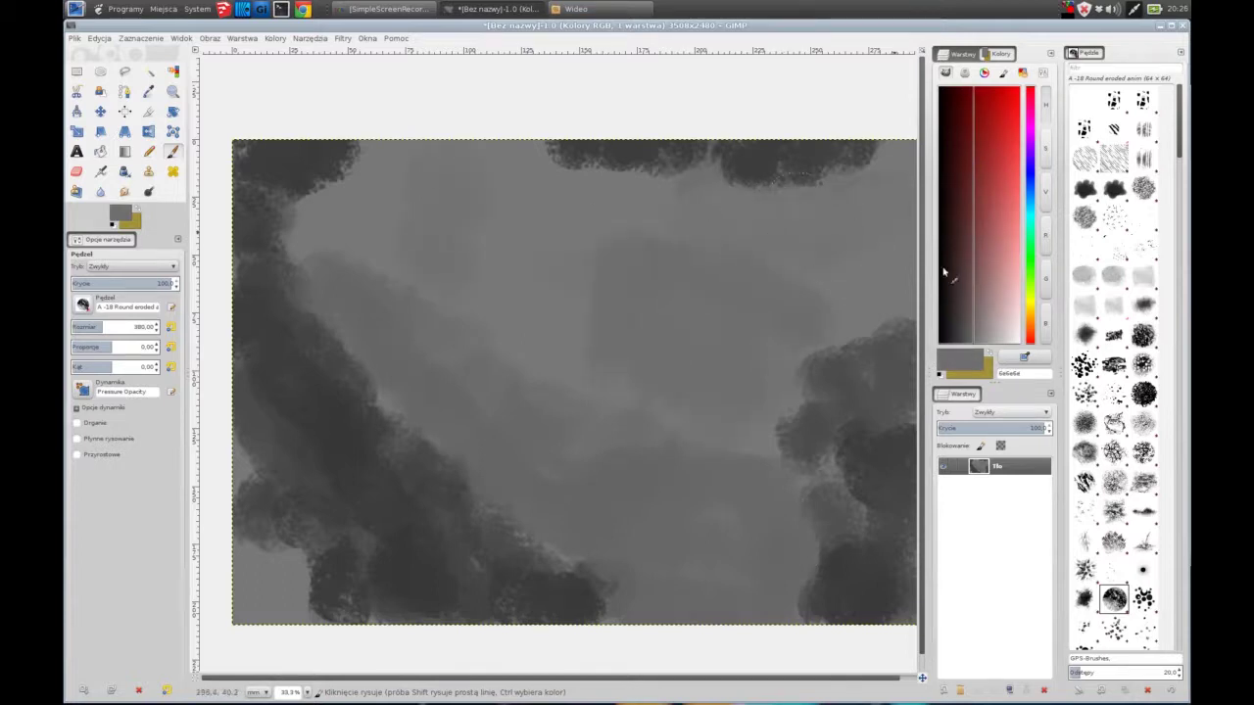
left_click(1014, 341)
left_click_drag(386, 157, 318, 230)
left_click_drag(514, 155, 507, 289)
mouse_move(877, 156)
left_mouse_down()
mouse_move(880, 252)
mouse_move(852, 258)
left_mouse_up()
Step: Paint a pale afafaf misty band across the upper centre of the canvas
left_click(406, 189, "ctrl")
mouse_move(406, 189)
left_mouse_down()
mouse_move(572, 274)
mouse_move(453, 293)
left_mouse_up()
left_click(452, 235, "ctrl")
left_click(533, 230, "ctrl")
mouse_move(534, 230)
left_mouse_down()
mouse_move(889, 190)
mouse_move(285, 218)
mouse_move(571, 198)
left_mouse_up()
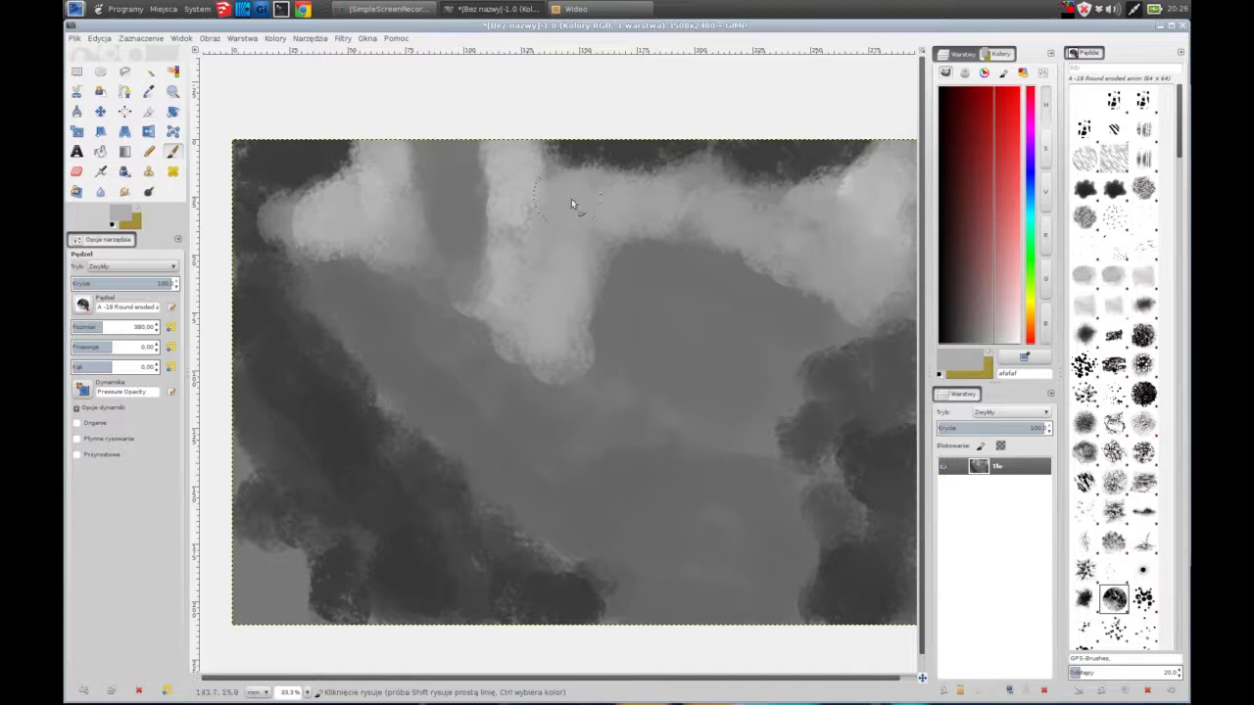
Step: Deepen the right-side cliff and the lower corners with dark grey strokes
left_click(735, 172, "ctrl")
left_click(887, 323, "ctrl")
mouse_move(887, 323)
left_mouse_down()
mouse_move(825, 372)
mouse_move(828, 466)
mouse_move(299, 595)
mouse_move(255, 548)
left_mouse_up()
left_click(384, 8)
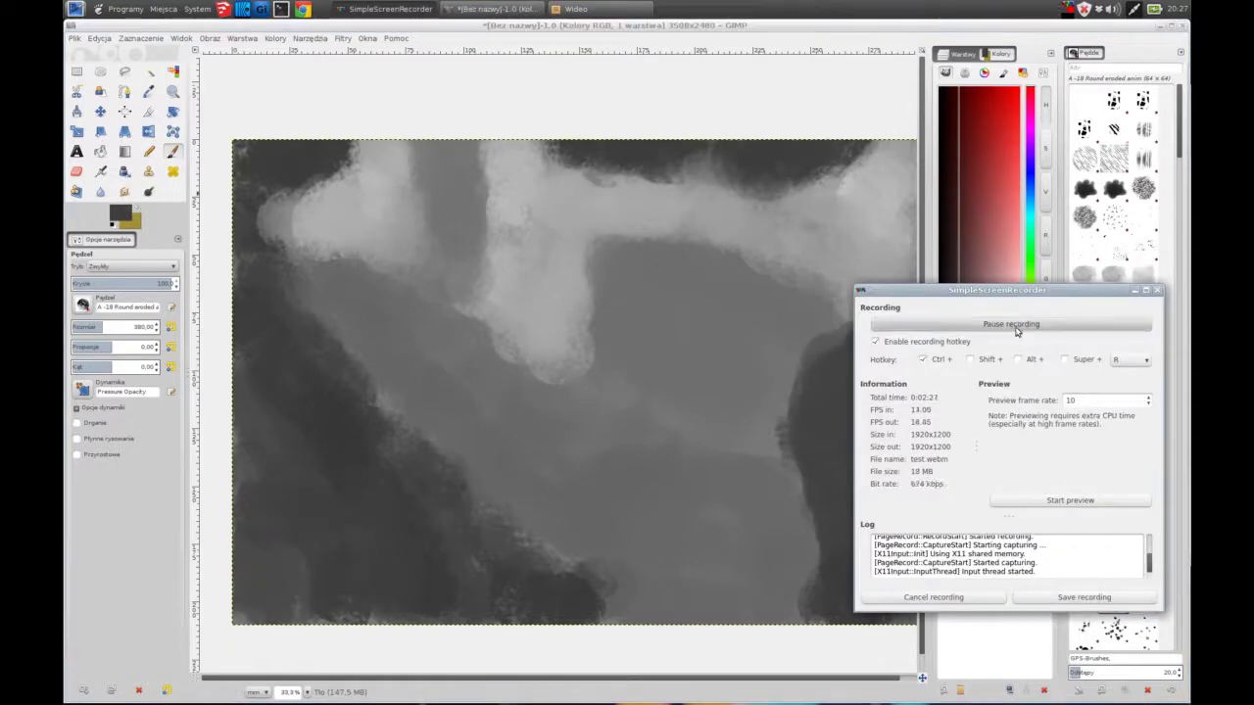
left_click(1016, 331)
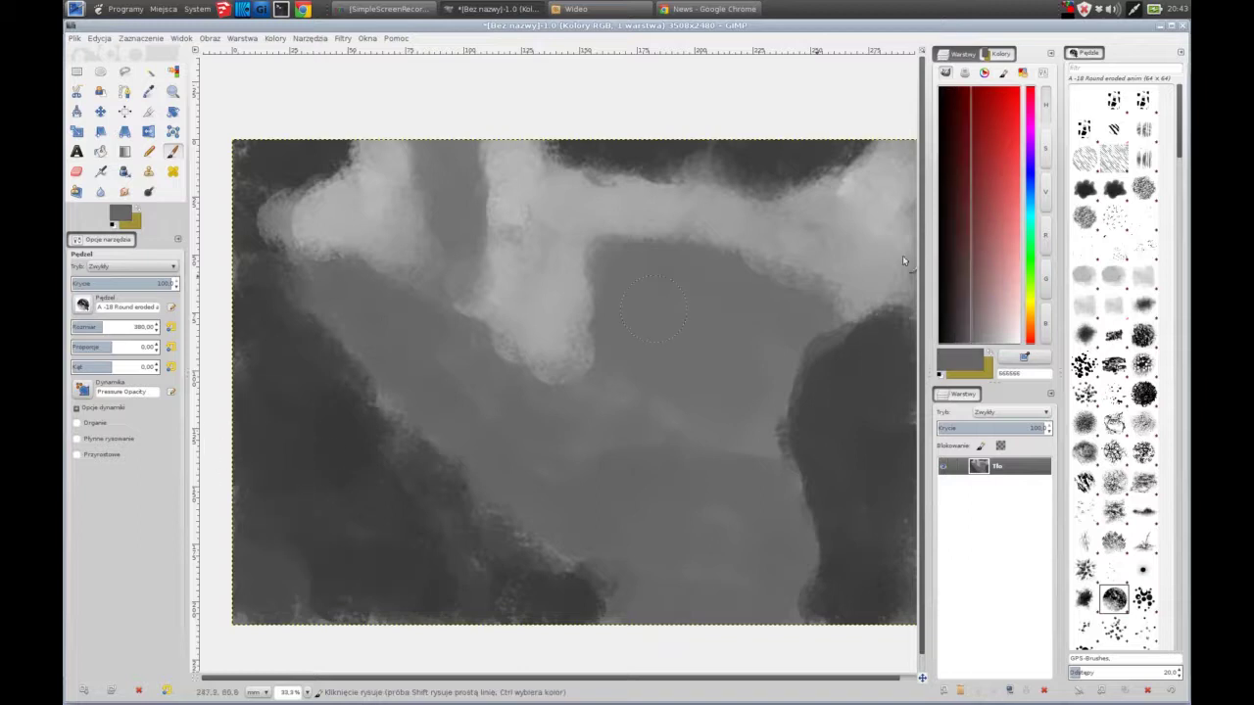
Step: Texture the left and right cliff edges with the 7_Spot_pastel50 brush in sampled greys
left_click(284, 294, "ctrl")
left_click_drag(284, 294, 304, 363)
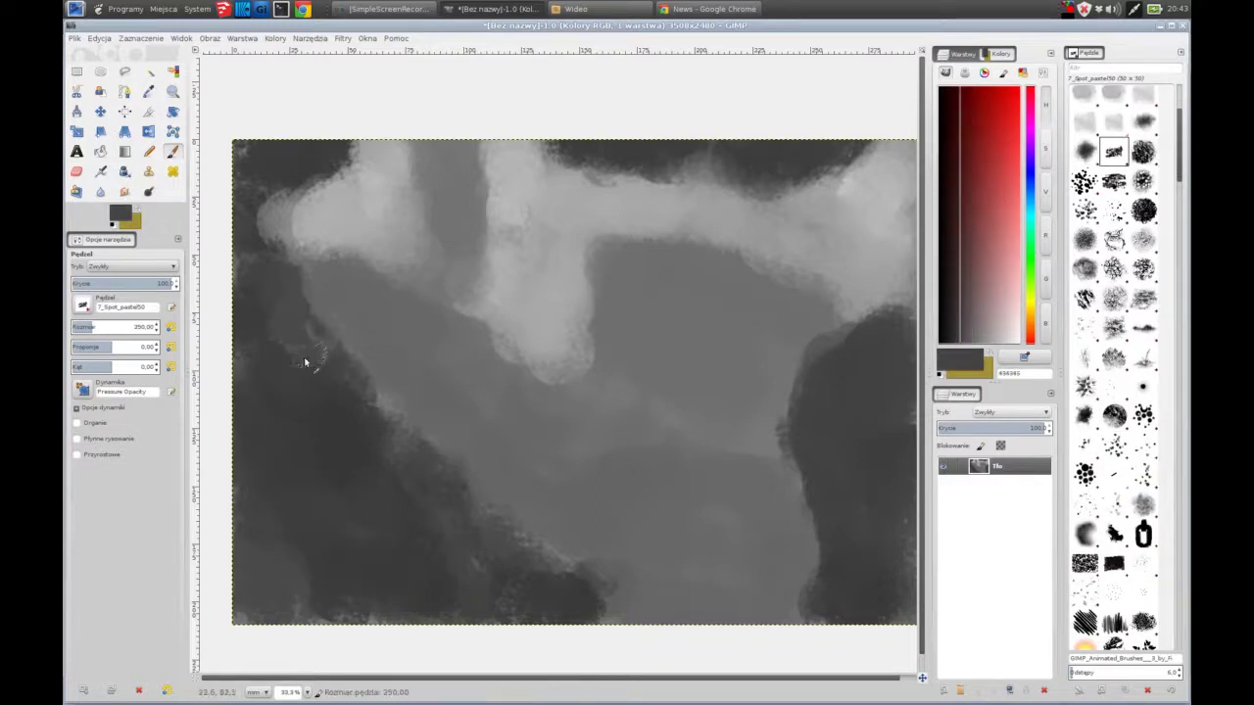
left_click(315, 377, "ctrl")
left_click(333, 396, "ctrl")
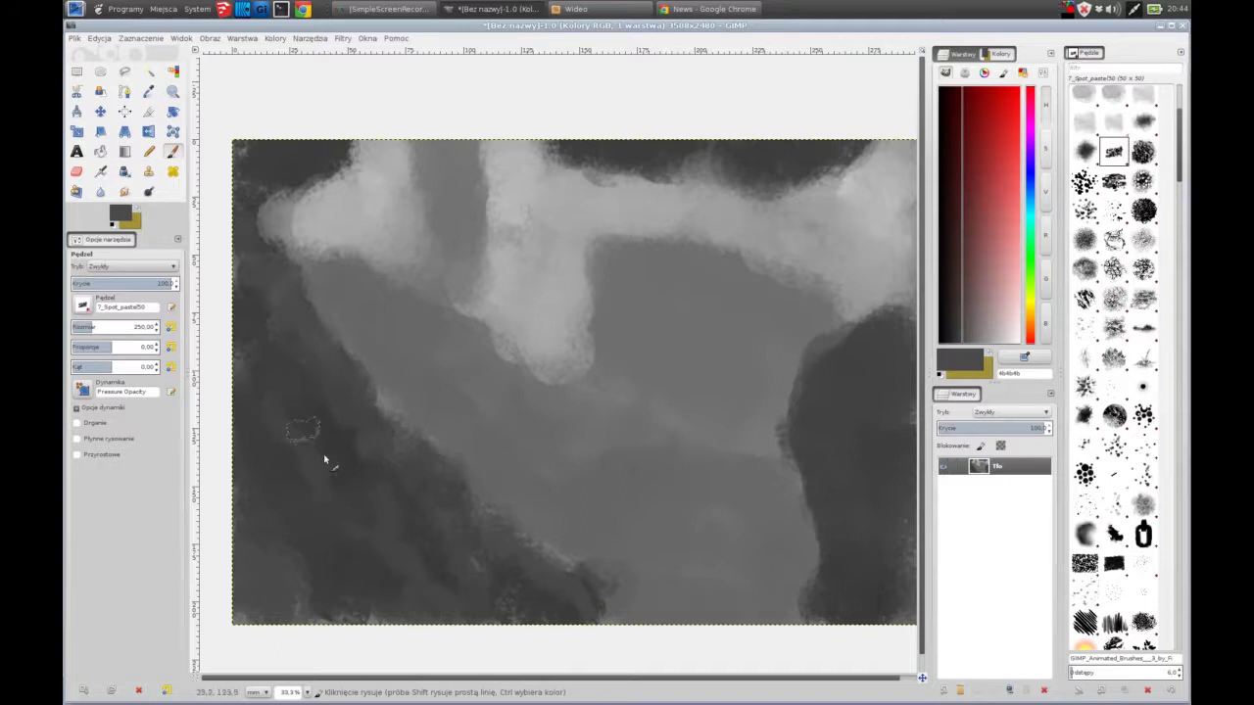
left_click_drag(853, 349, 869, 481)
Step: Shrink the brush to 40 and pick a darker grey for the tree branches
key("bracketleft")
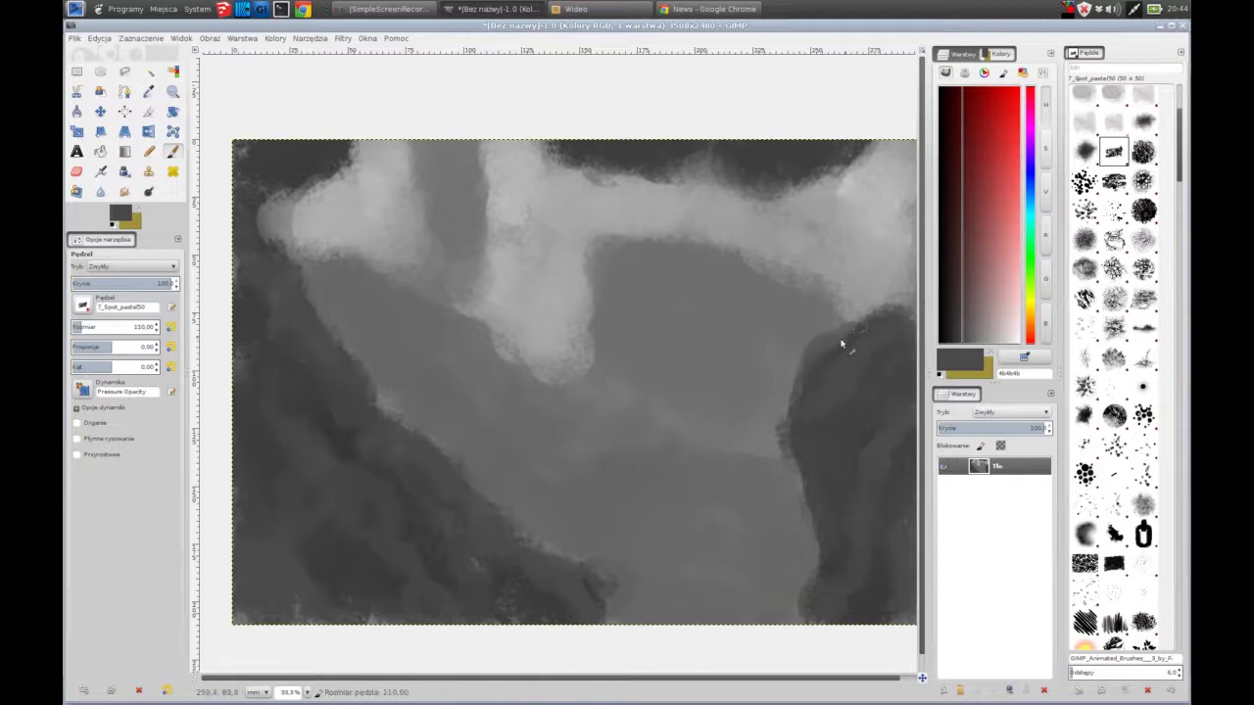
left_click(856, 433, "ctrl")
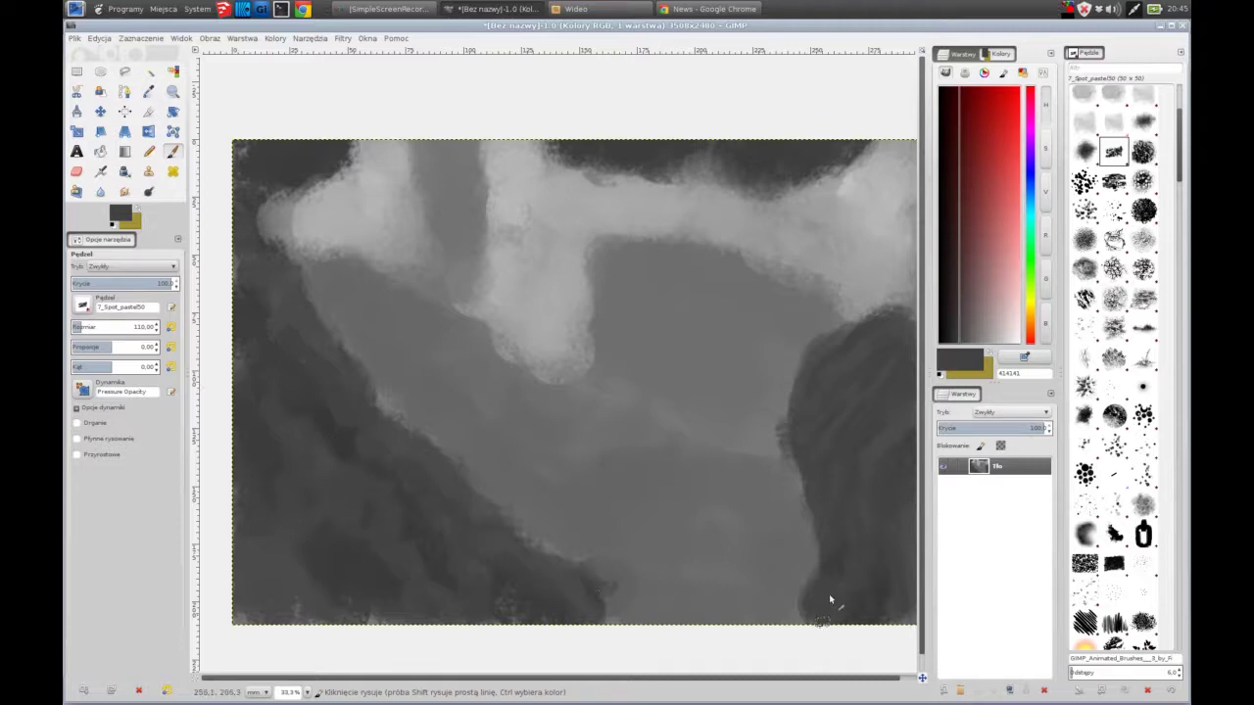
key("bracketleft")
key("bracketleft")
key("bracketleft")
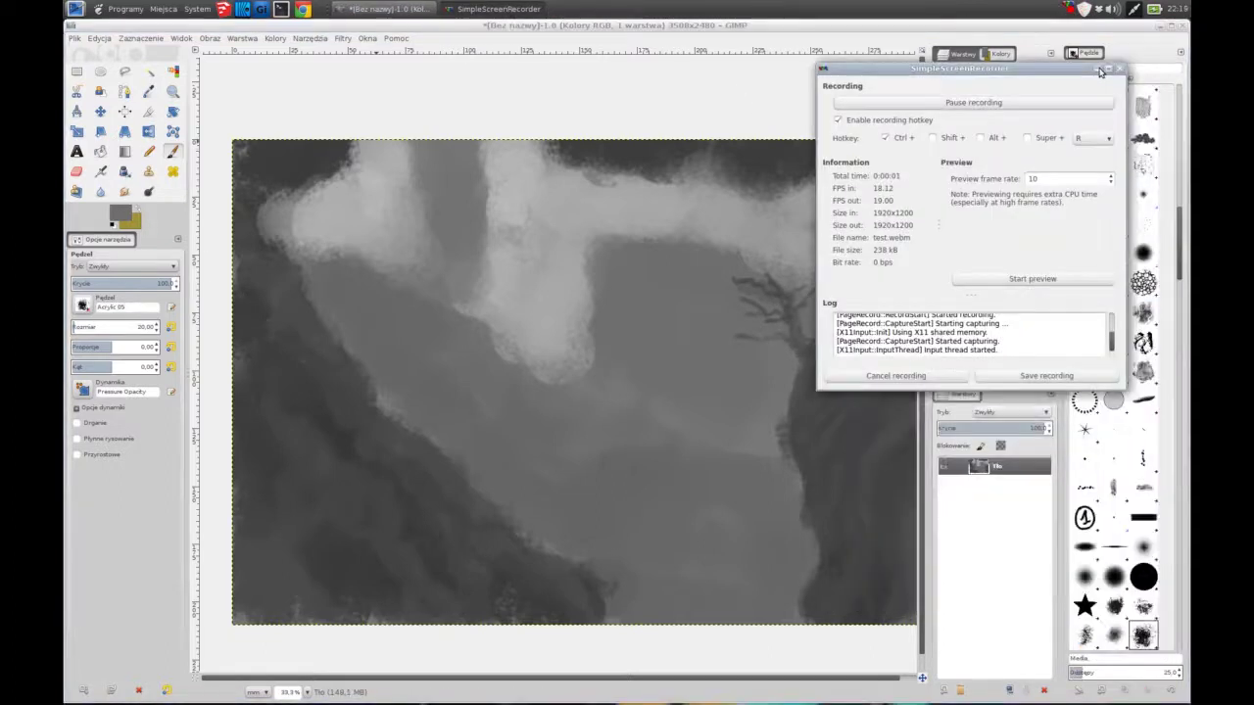
left_click(1100, 70)
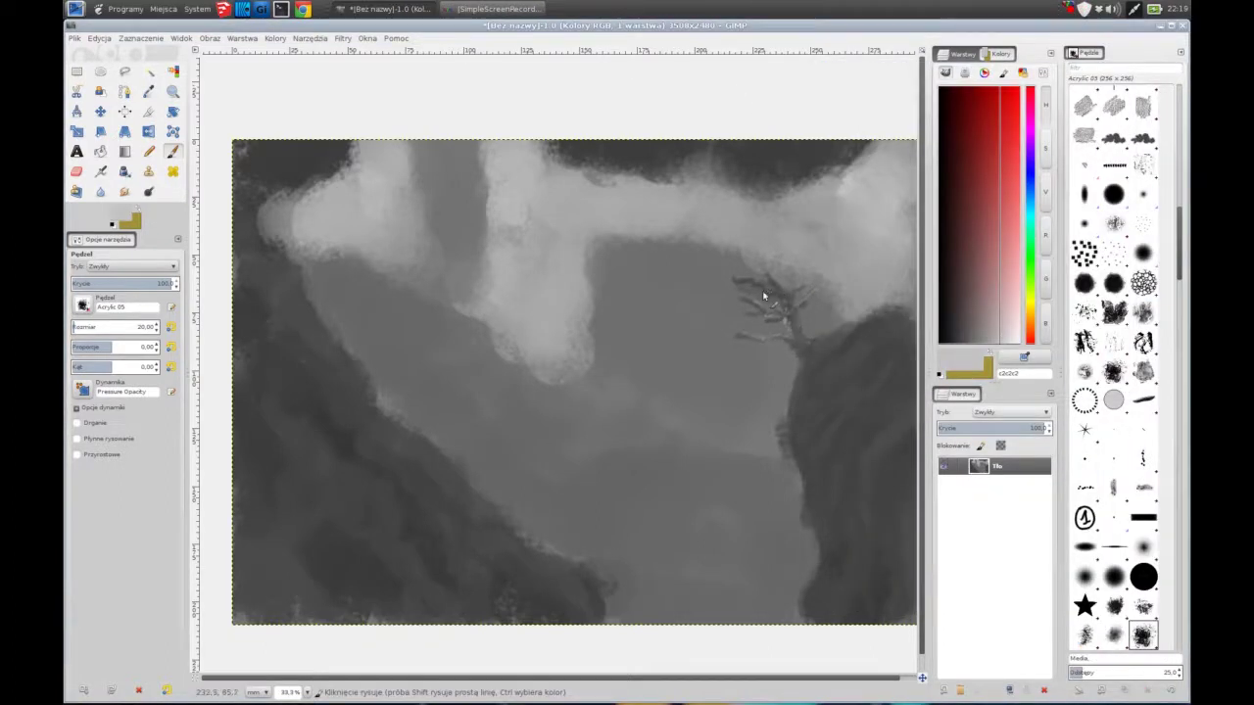
Step: Draw twig branches of the bare tree and pick lighter grey 9c9c9c at size 70
left_click(733, 284, "ctrl")
mouse_move(752, 295)
left_mouse_down()
mouse_move(732, 280)
mouse_move(794, 322)
left_mouse_up()
left_click(803, 262, "ctrl")
left_click(797, 294, "ctrl")
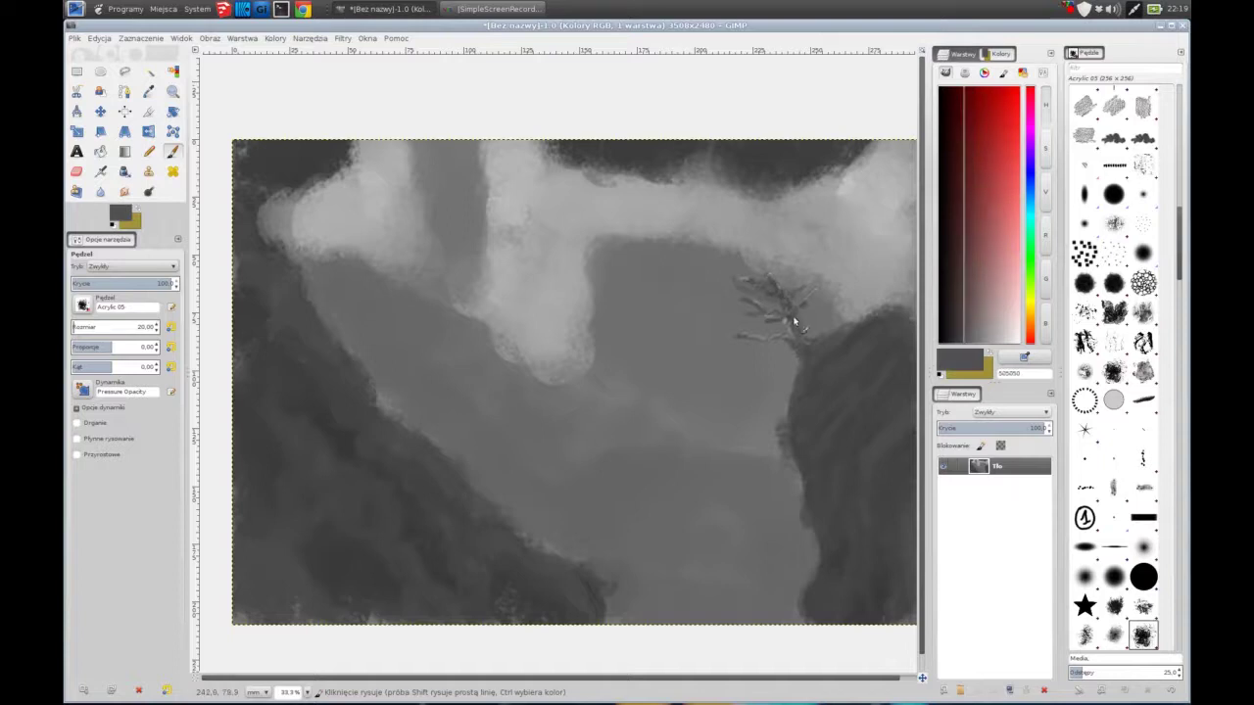
key("comma")
key("comma")
key("comma")
key("comma")
key("comma")
key("comma")
key("comma")
key("comma")
key("comma")
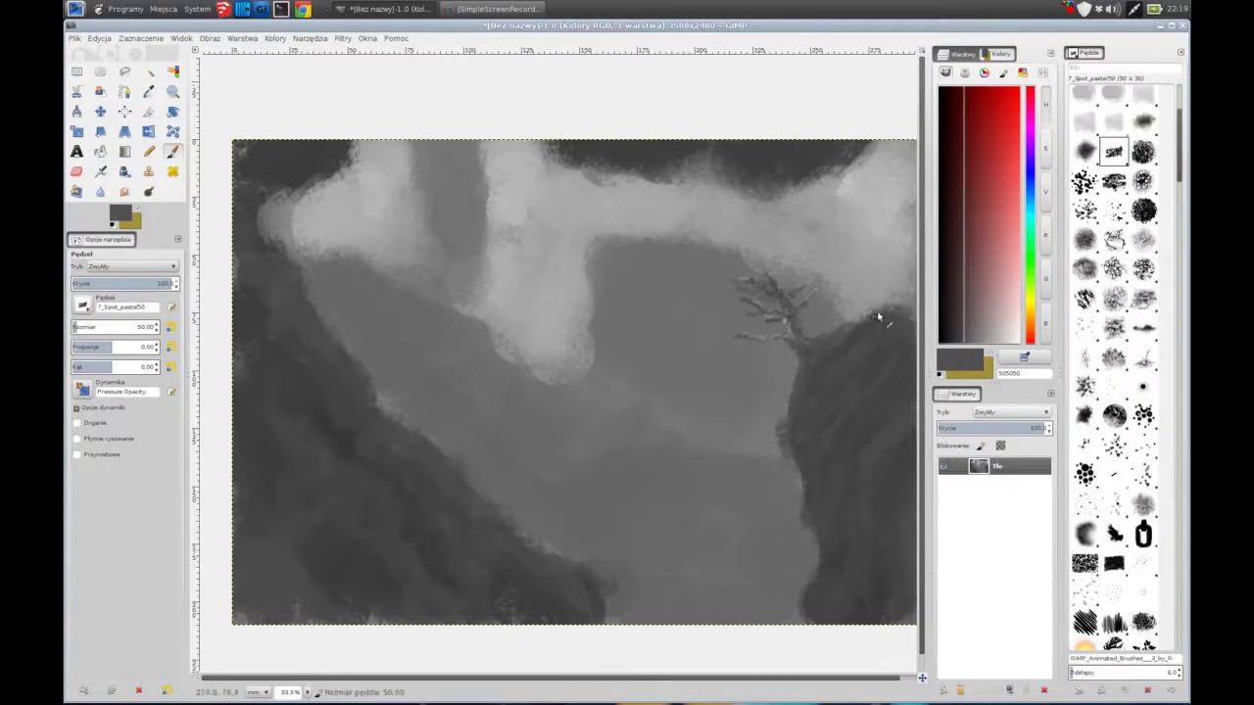
left_click(846, 329, "ctrl")
key("bracketright")
key("bracketright")
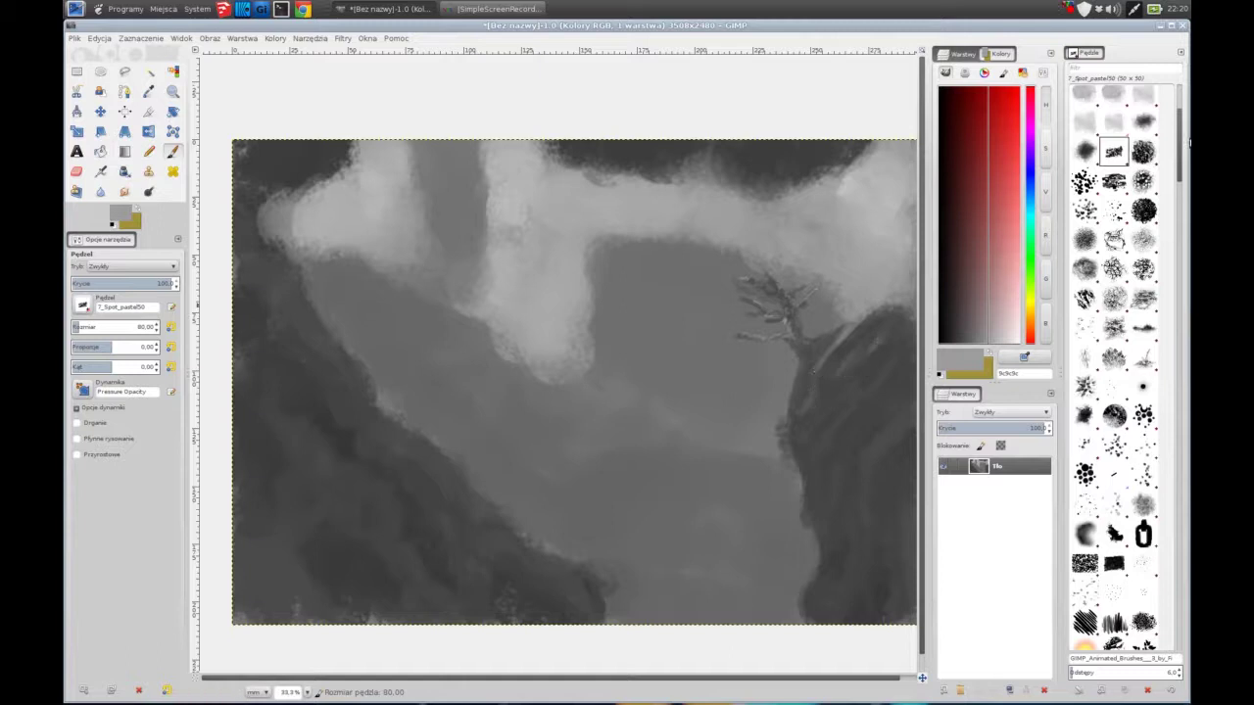
Step: Paint dark 515151 and light streaks on the right cliff with 2_Fold-test, sizes 30–100
key("comma")
key("comma")
key("comma")
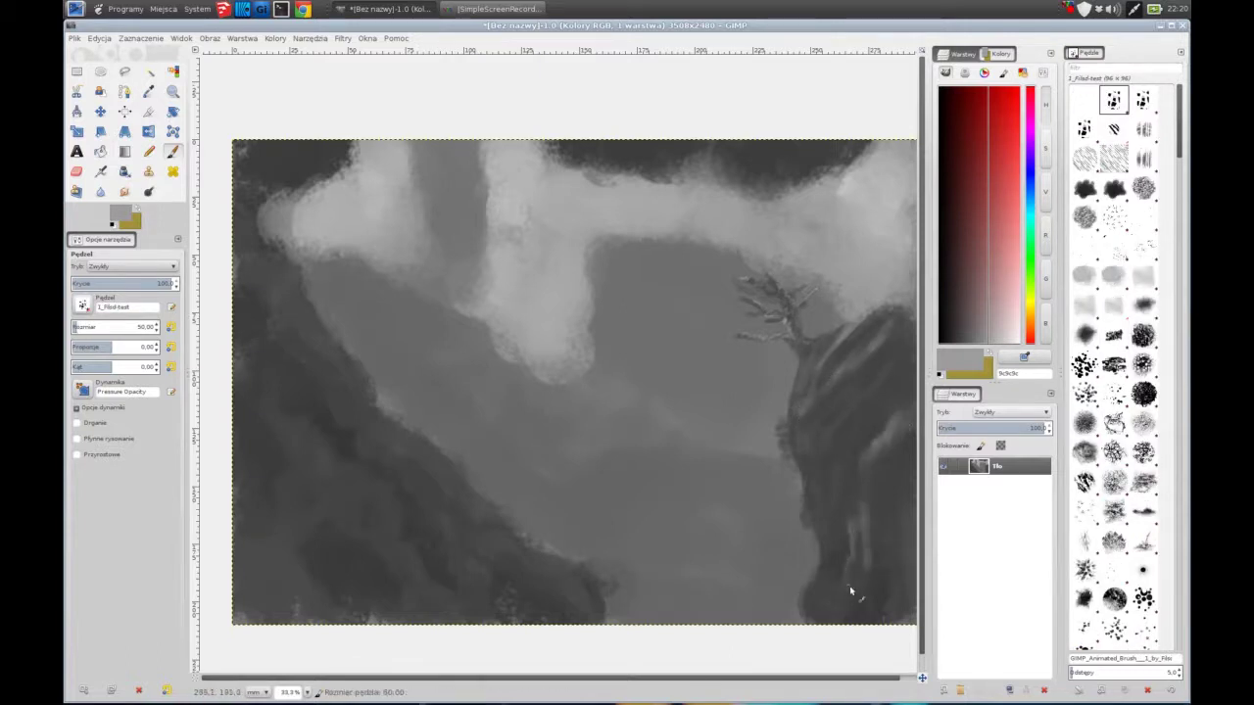
left_click(819, 568, "ctrl")
key("bracketleft")
key("bracketleft")
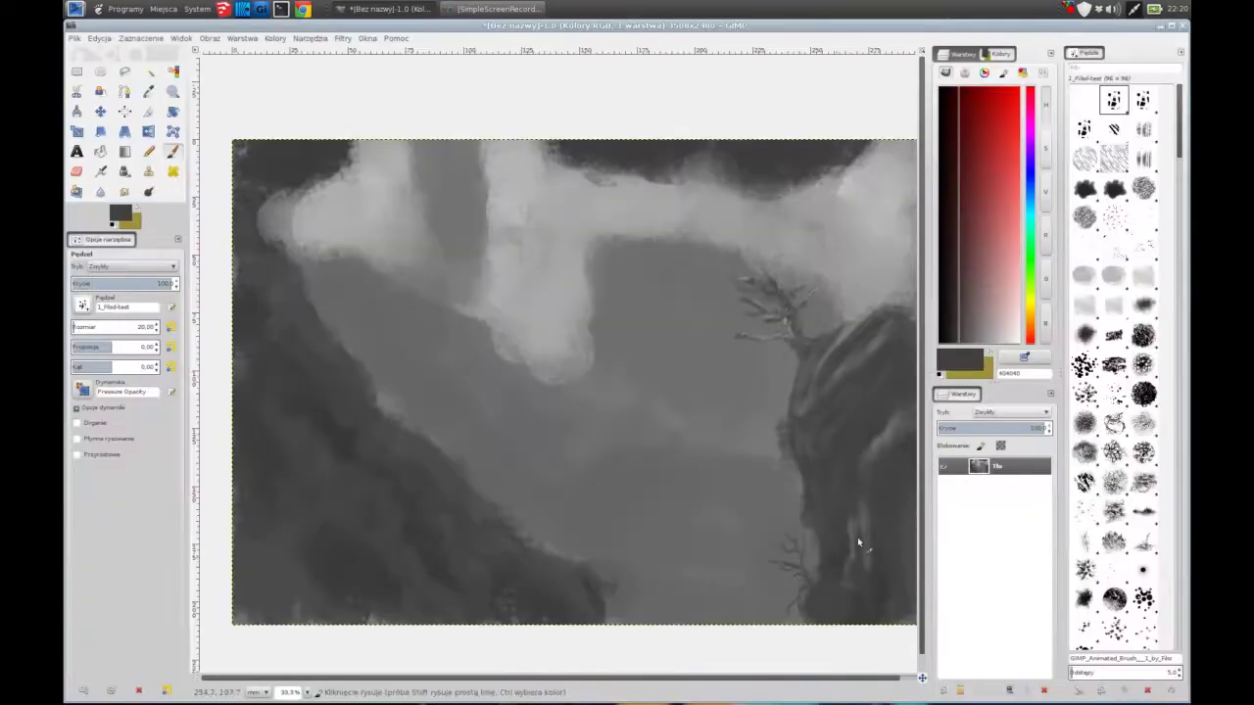
left_click(855, 542, "ctrl")
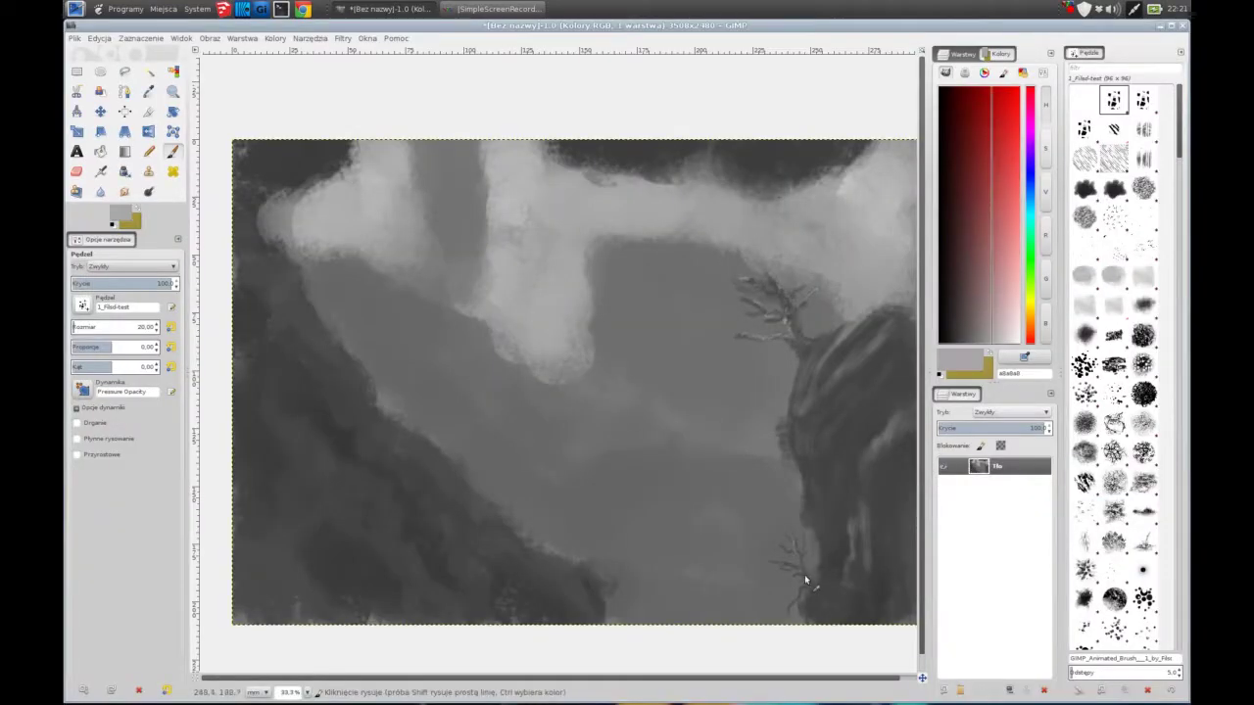
key("bracketright")
key("bracketright")
key("bracketright")
left_click(818, 501, "ctrl")
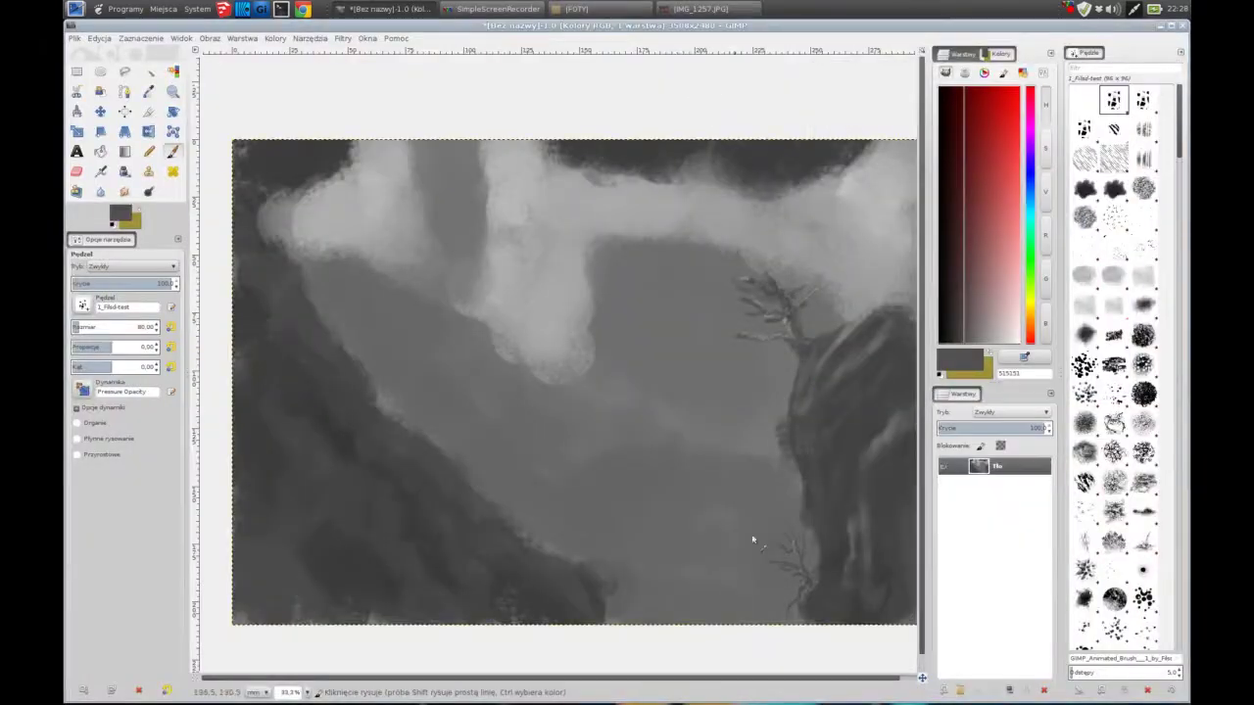
key("bracketright")
key("bracketright")
Step: Paint dark bridge deck strokes from the left cliff and a stub from the right cliff
left_click(392, 401, "ctrl")
left_click_drag(339, 386, 524, 389)
left_click_drag(760, 389, 796, 391)
key("bracketleft")
key("bracketleft")
key("bracketleft")
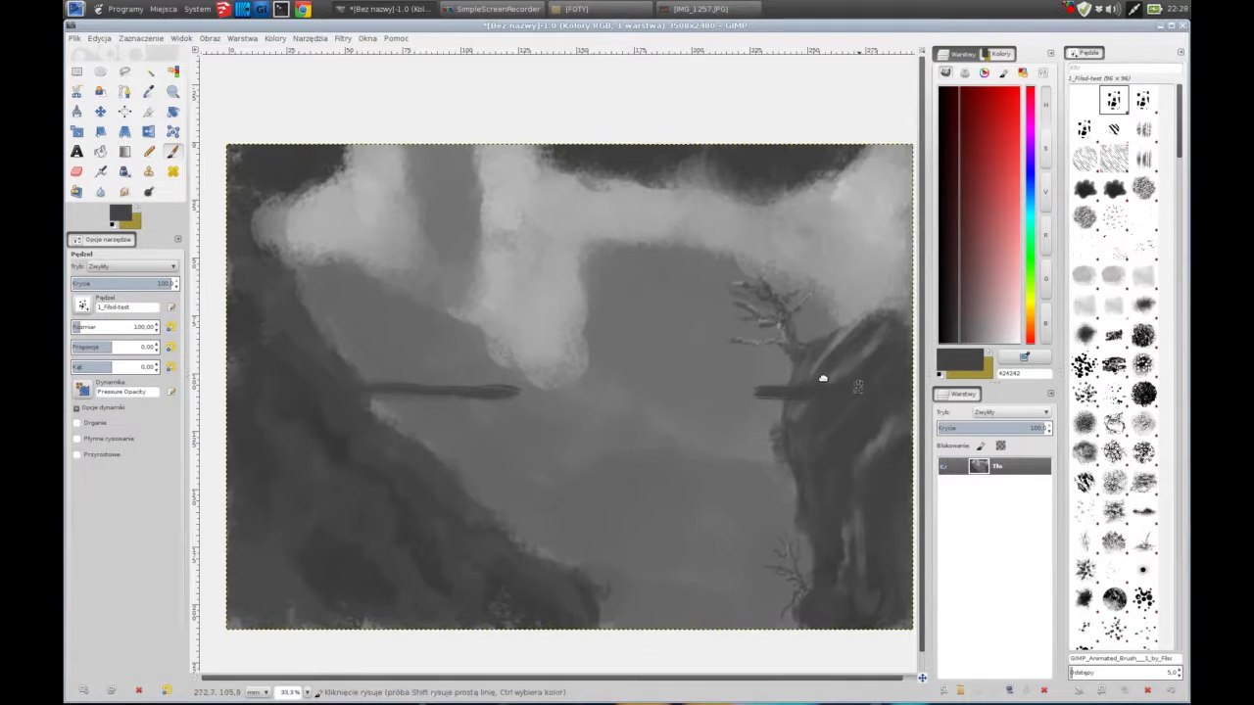
left_click(850, 386, "ctrl")
left_click(813, 412, "ctrl")
left_click(831, 395, "ctrl")
left_click(837, 401, "ctrl")
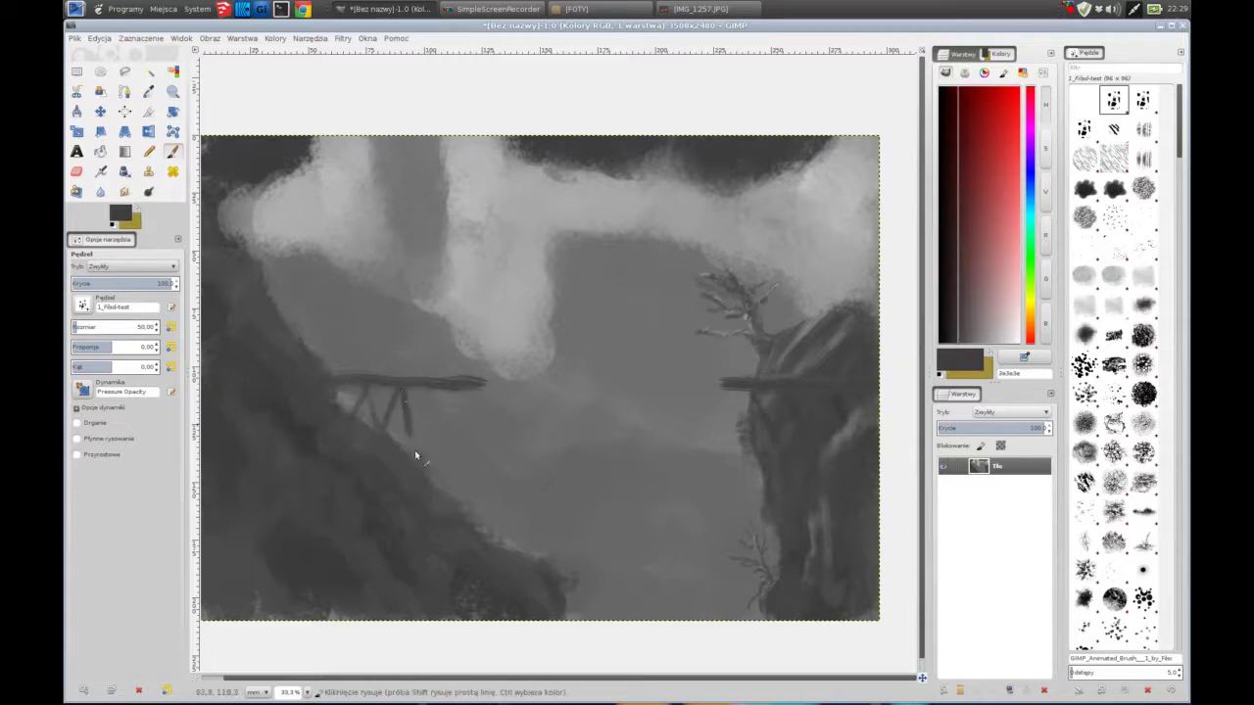
Step: Add a support post and diagonal brace under the left deck, then pick light grey a9a9a9
left_click_drag(446, 397, 474, 507)
key("bracketright")
key("bracketright")
left_click_drag(386, 421, 351, 378)
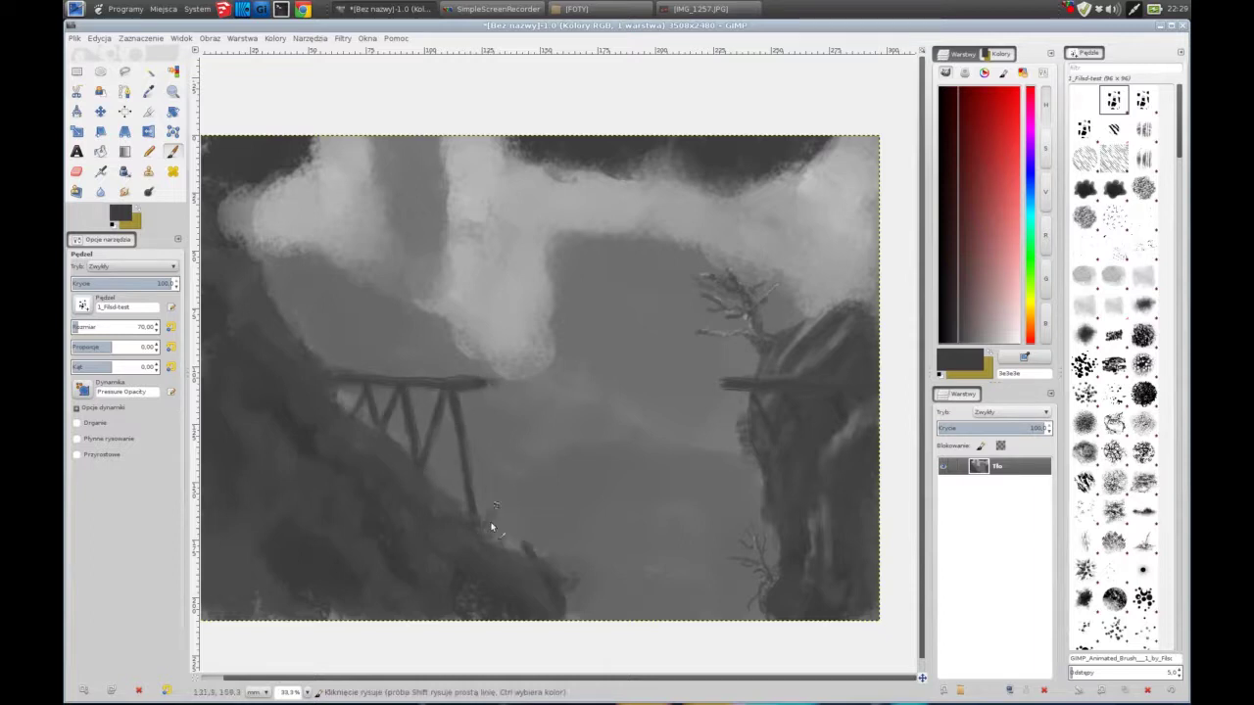
key("bracketleft")
key("bracketleft")
key("bracketleft")
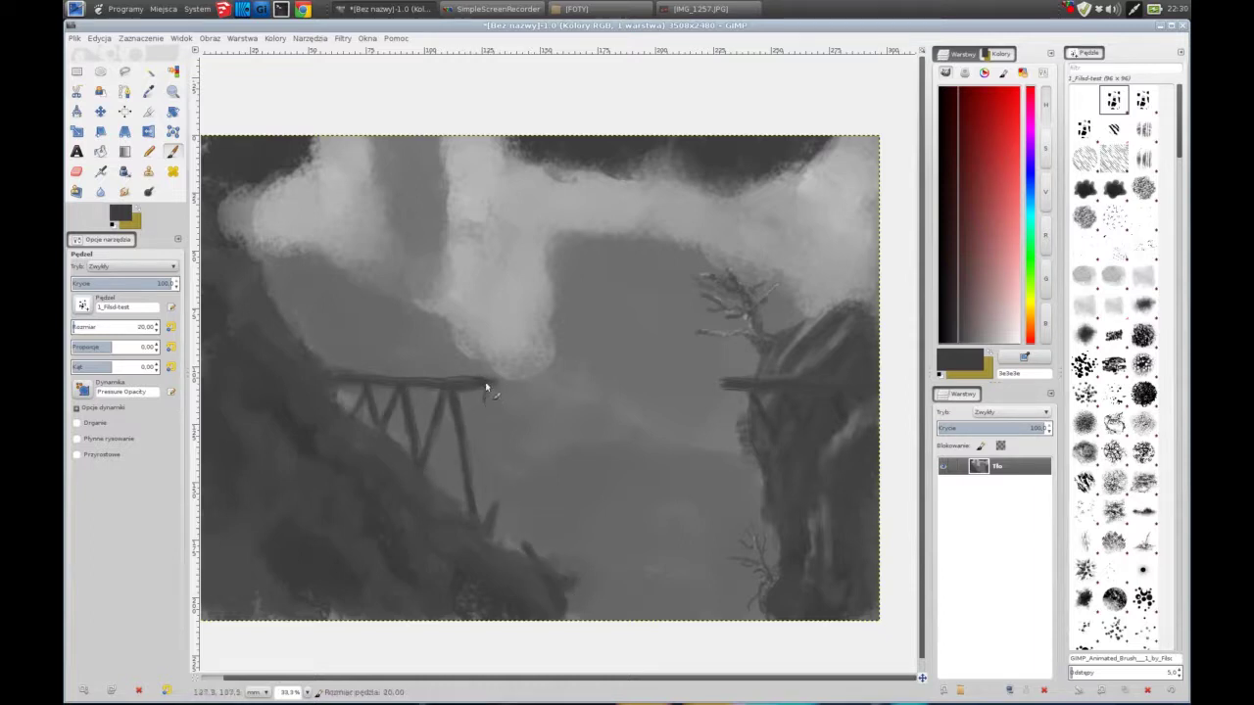
left_click(826, 354, "ctrl")
key("bracketright")
key("bracketright")
key("bracketright")
left_click(442, 358, "ctrl")
Step: Darken the left cliff edge with dark grey 484848, enlarging the brush to 170
left_click(303, 336, "ctrl")
key("bracketright")
key("bracketright")
key("bracketright")
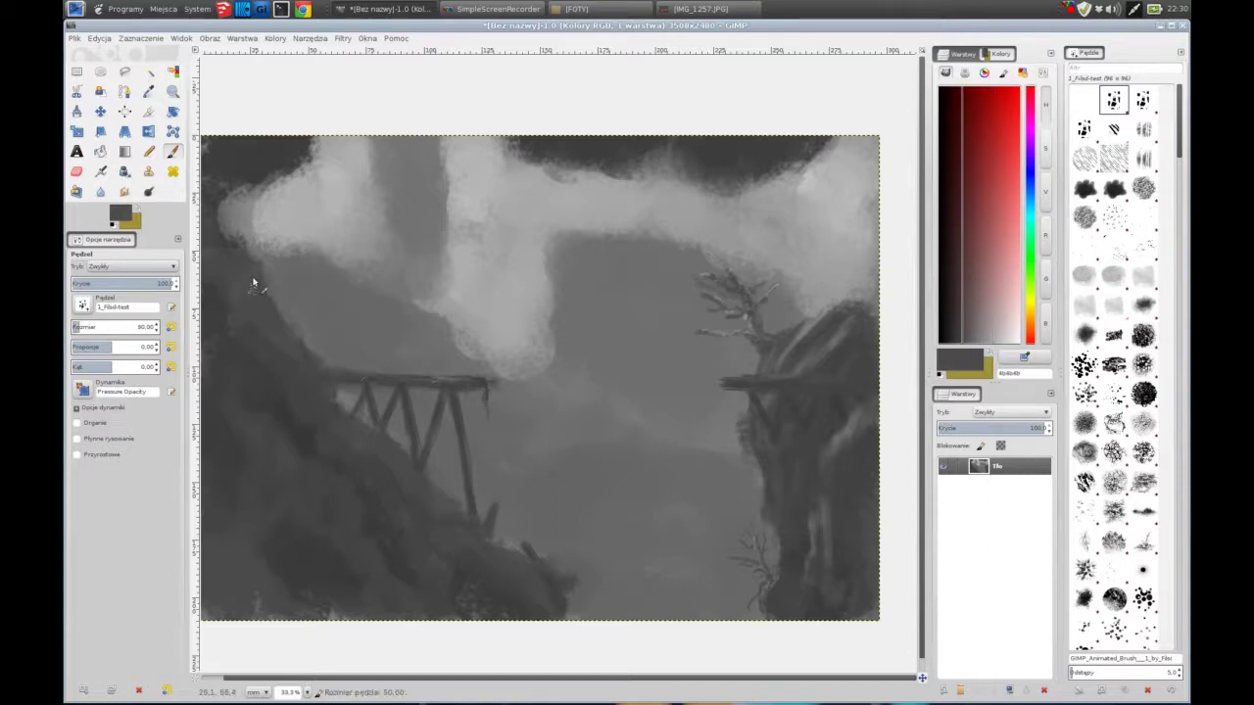
left_click(260, 294, "ctrl")
left_click(269, 362, "ctrl")
left_click(227, 289, "ctrl")
left_click(227, 290, "ctrl")
mouse_move(255, 289)
left_mouse_down()
mouse_move(265, 322)
mouse_move(220, 230)
left_mouse_up()
left_click(239, 256, "ctrl")
key("bracketright")
key("bracketright")
key("bracketright")
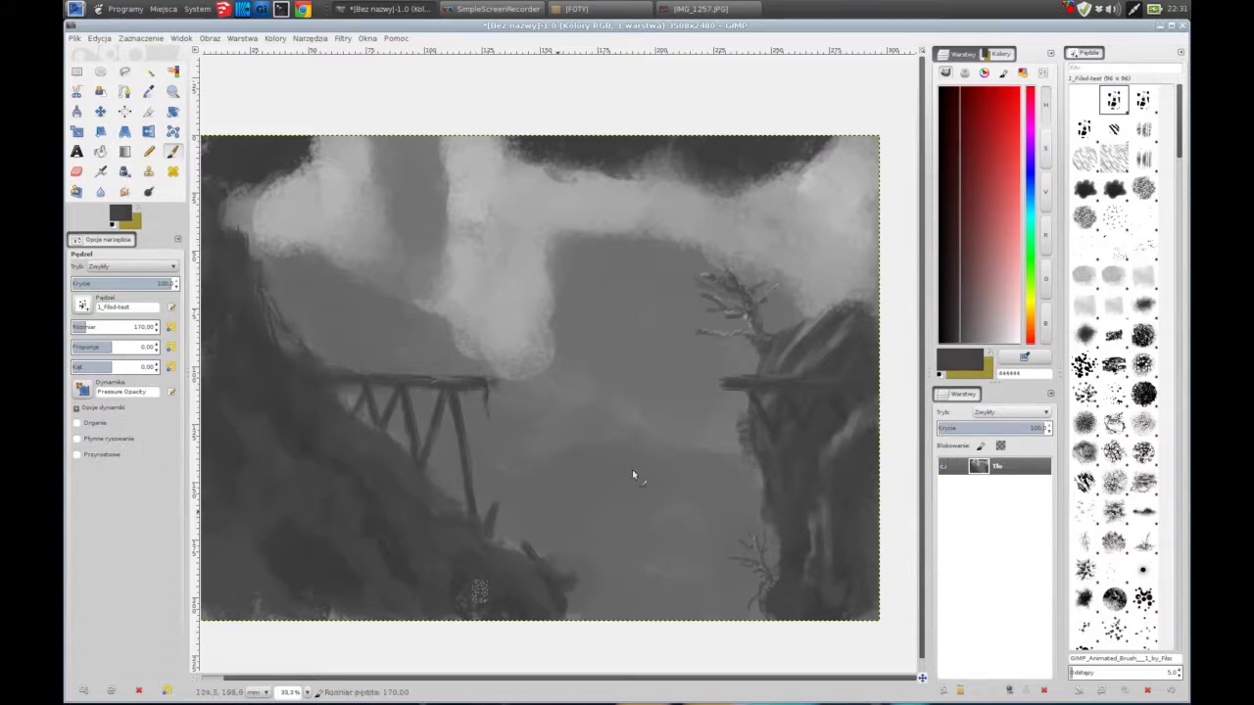
Step: Select the N_Grass 2 brush and sample greys from the cliff for foliage
scroll(1180, 149, "down", 1)
scroll(1180, 149, "down", 3)
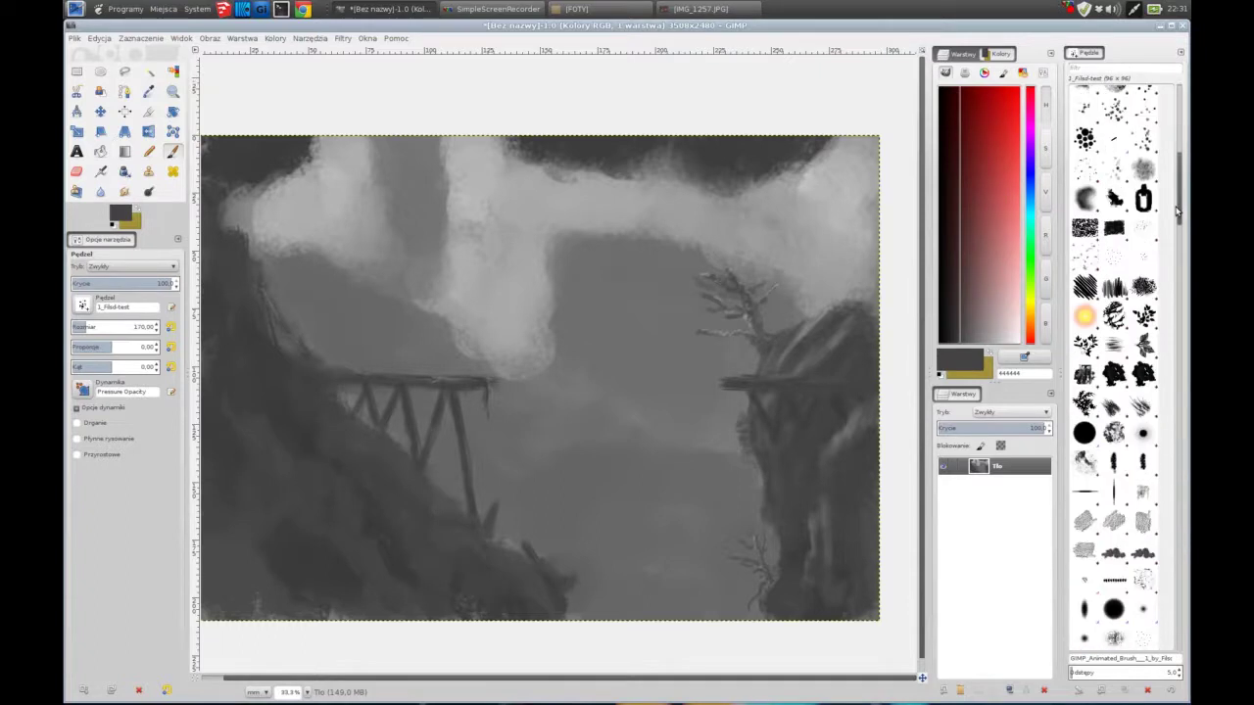
scroll(1180, 149, "down", 2)
left_click(1142, 297)
key("bracketright")
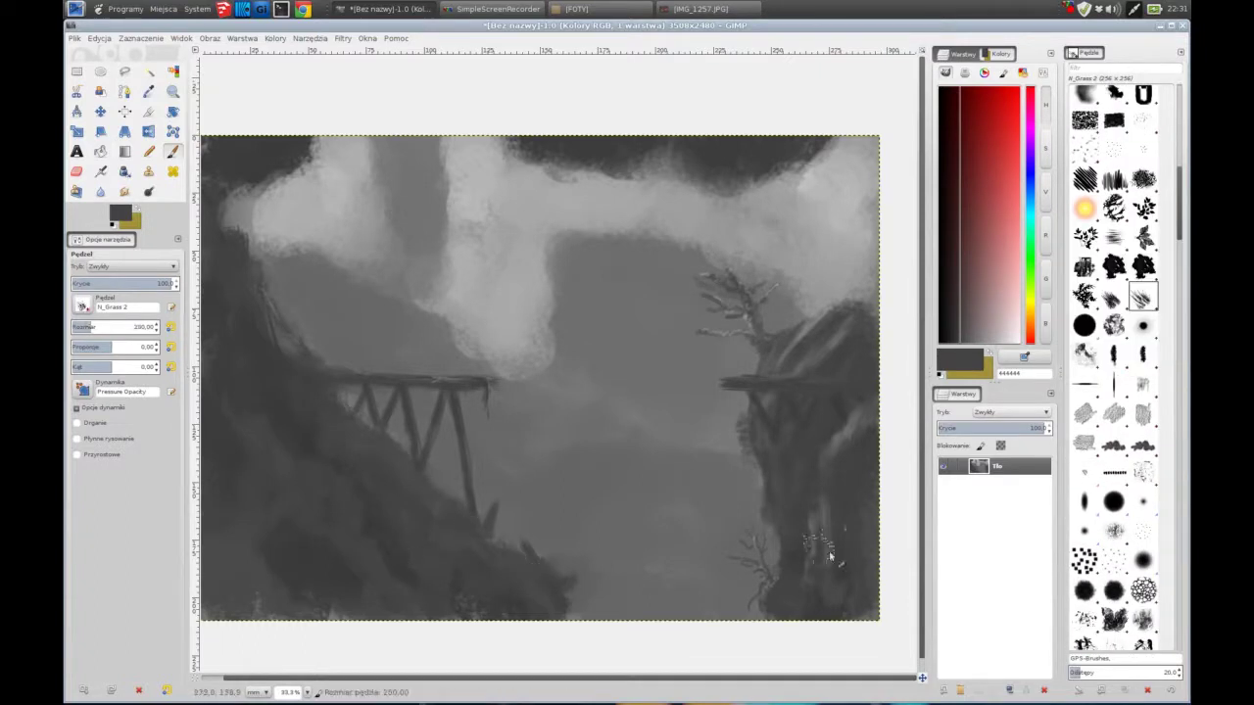
left_click(857, 431, "ctrl")
key("bracketleft")
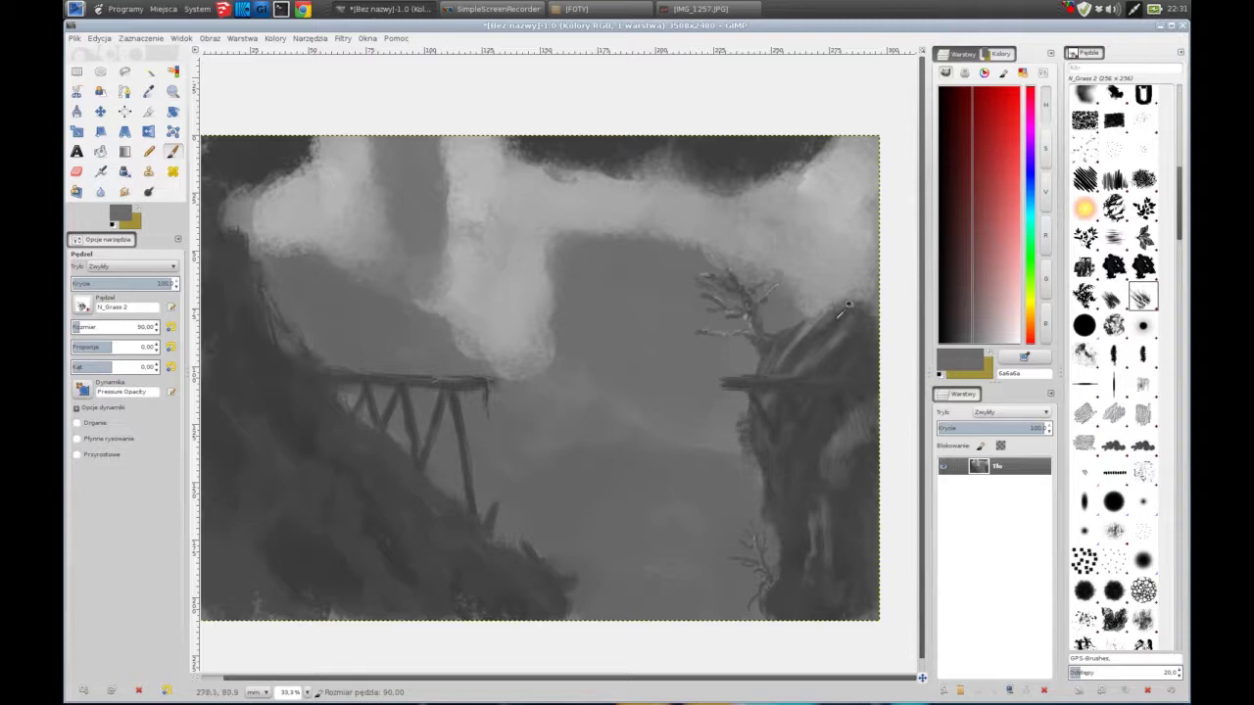
left_click(808, 333, "ctrl")
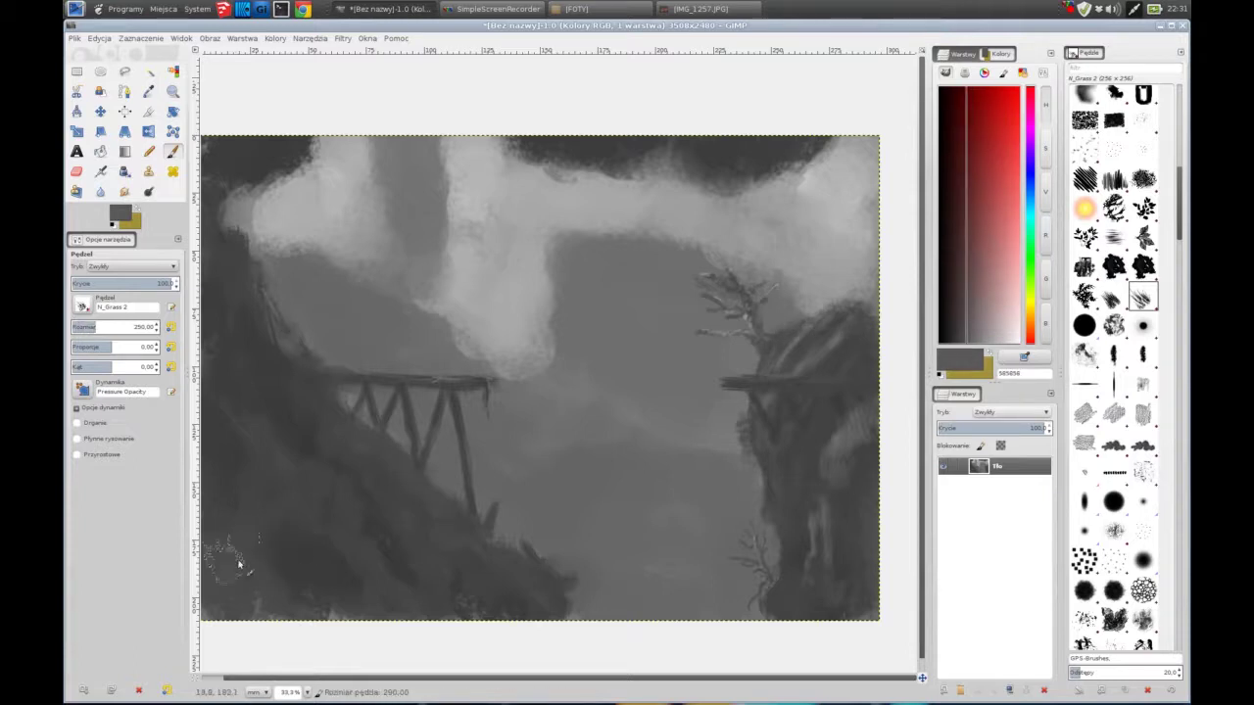
Step: Paint dark foliage marks on the left cliff and light foliage at the bottom-left at size 150
key("Tab")
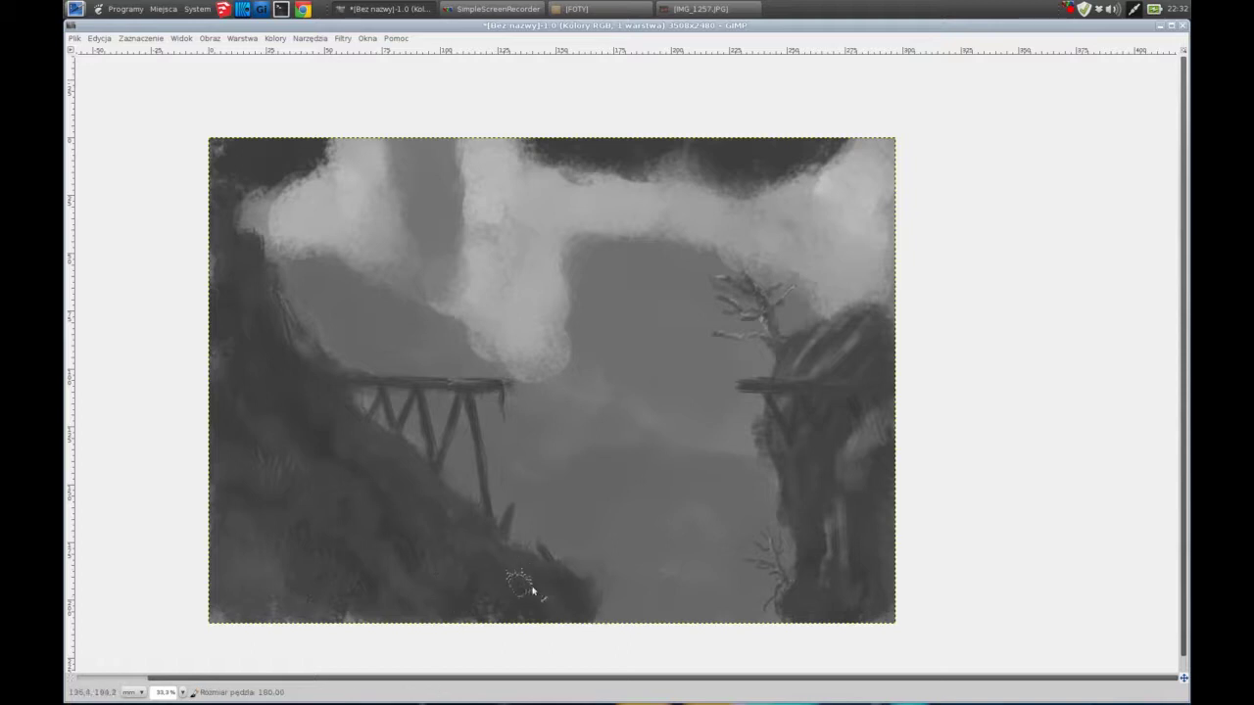
key("Tab")
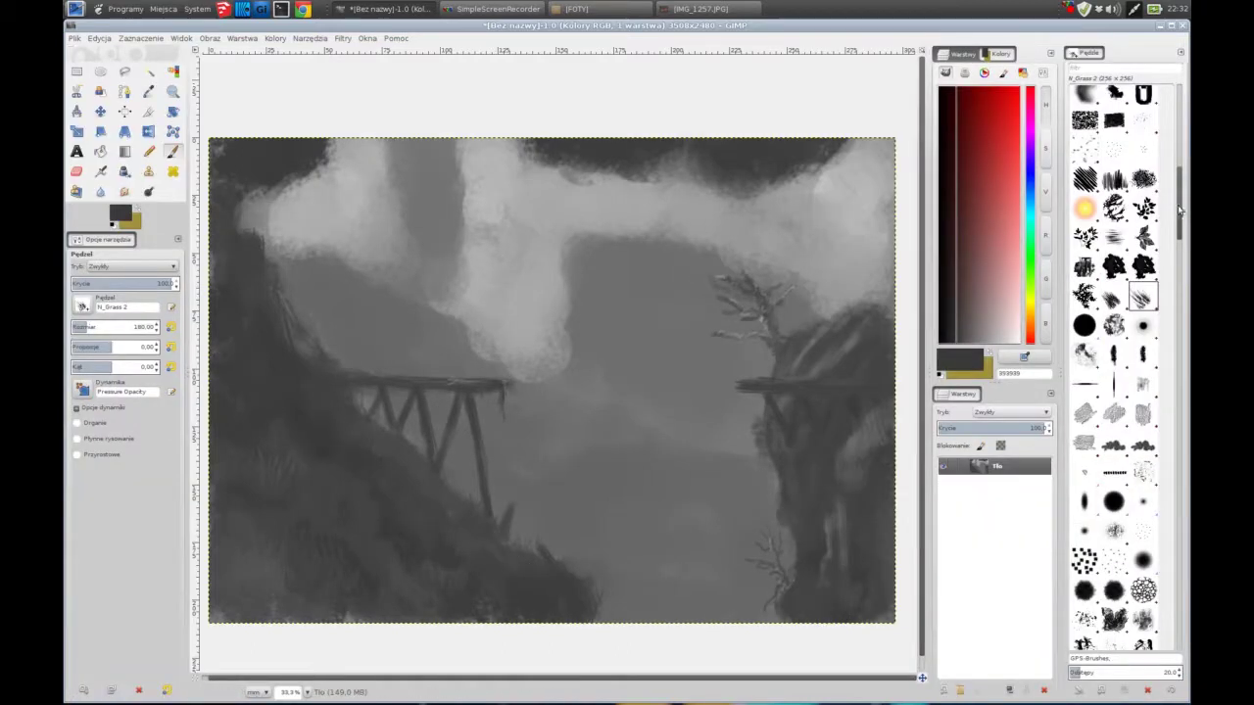
left_click(566, 574, "ctrl")
left_click_drag(561, 554, 529, 556)
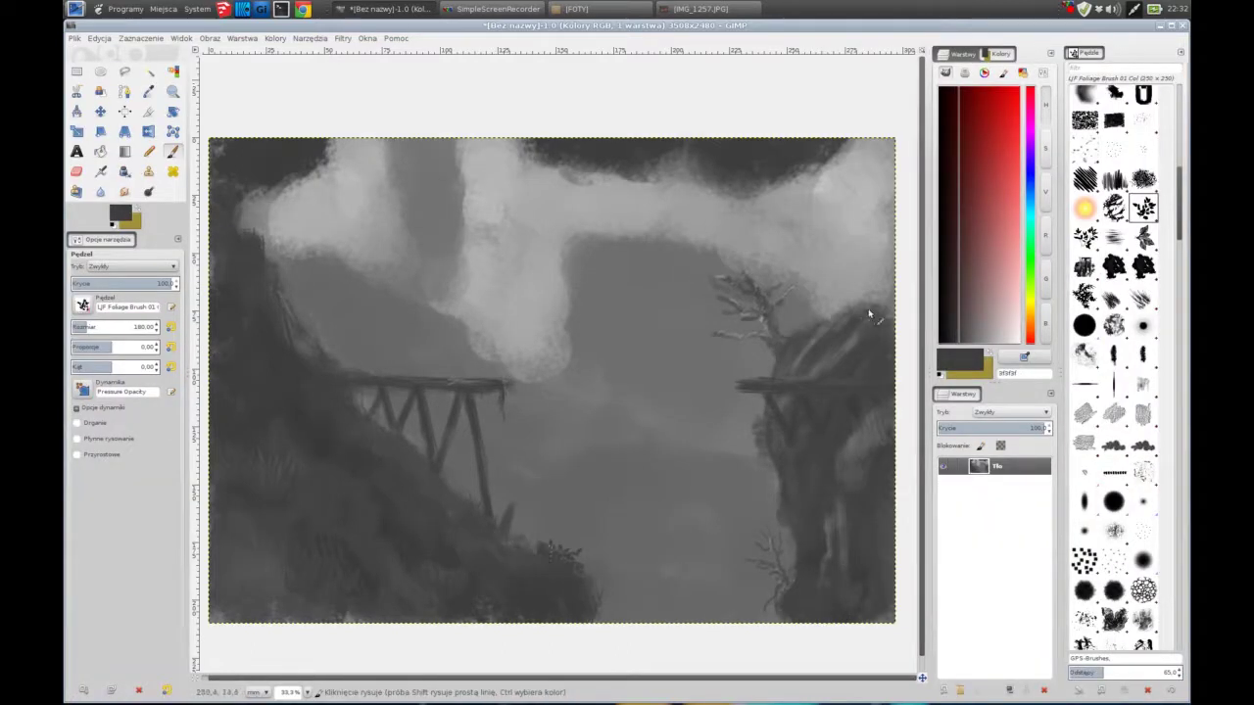
key("bracketleft")
key("bracketleft")
key("bracketleft")
left_click(360, 443, "ctrl")
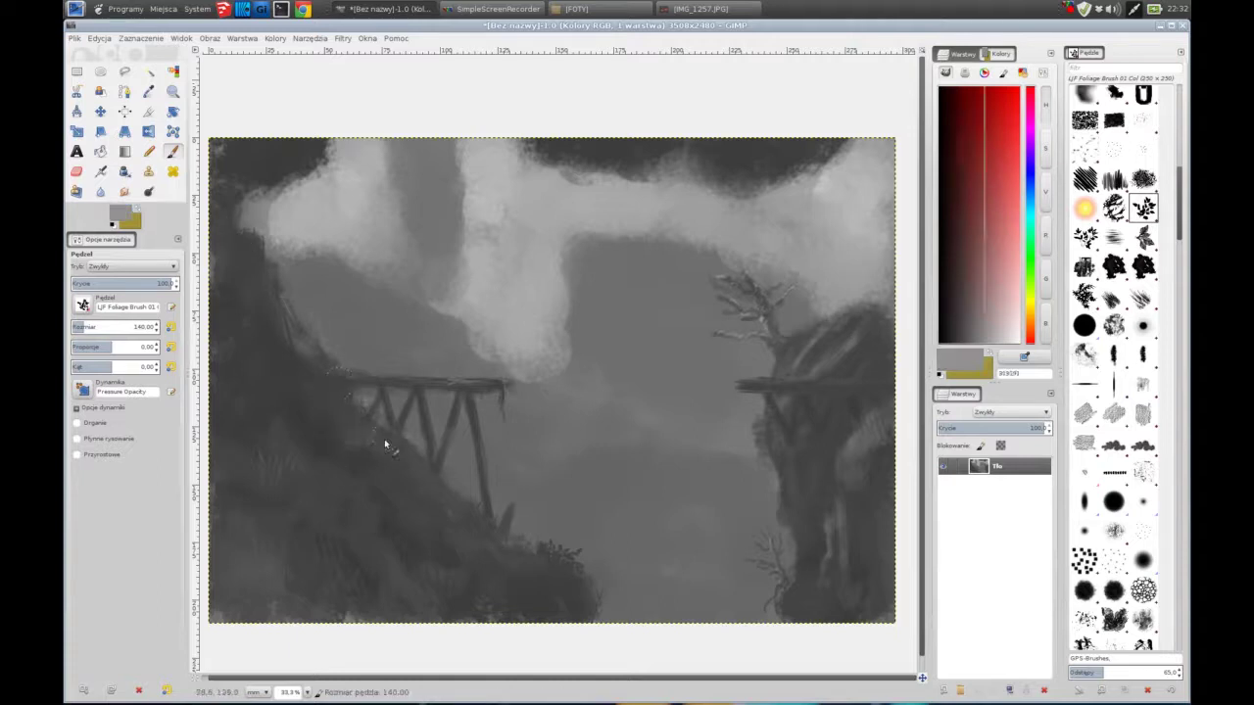
left_click(402, 458, "ctrl")
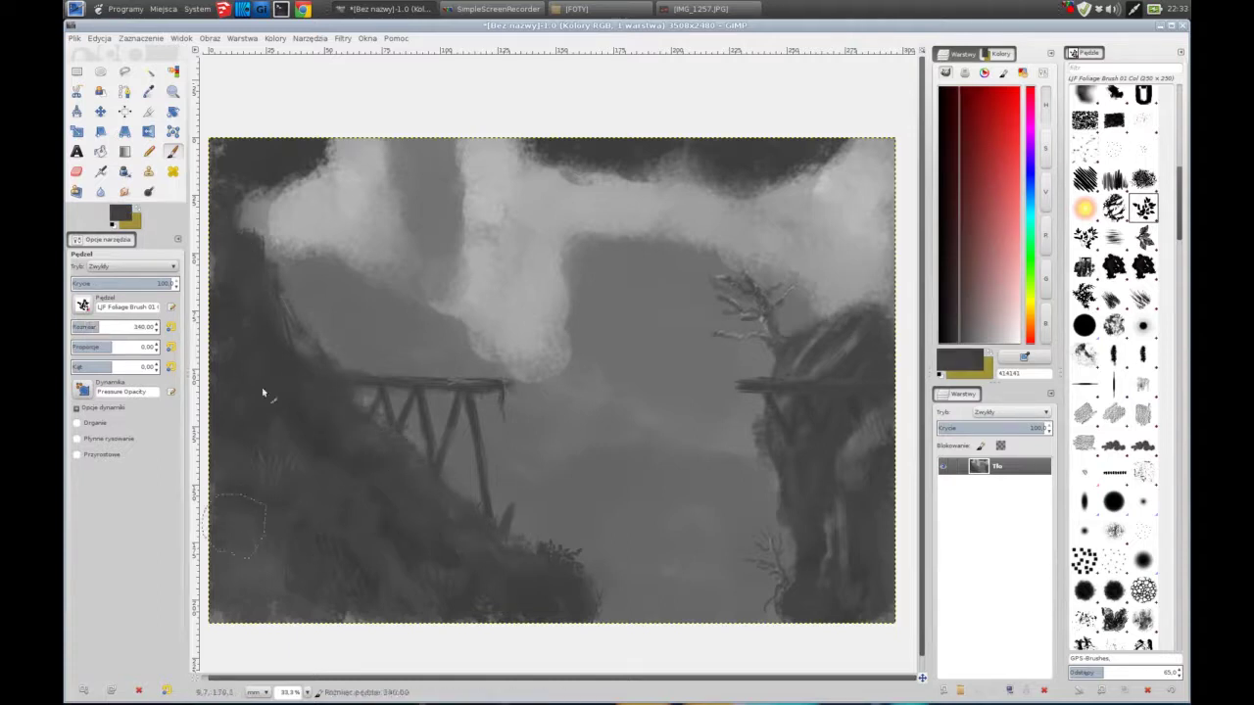
left_click_drag(305, 522, 294, 588)
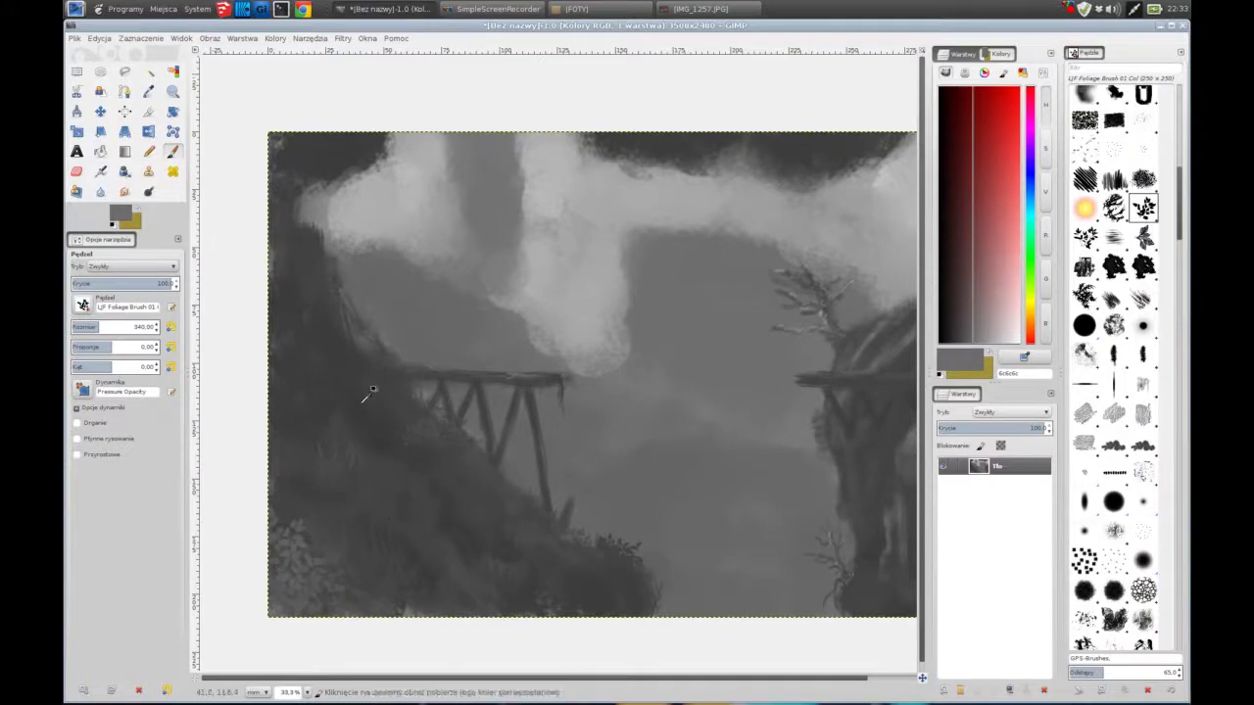
scroll(299, 588, "up", 5)
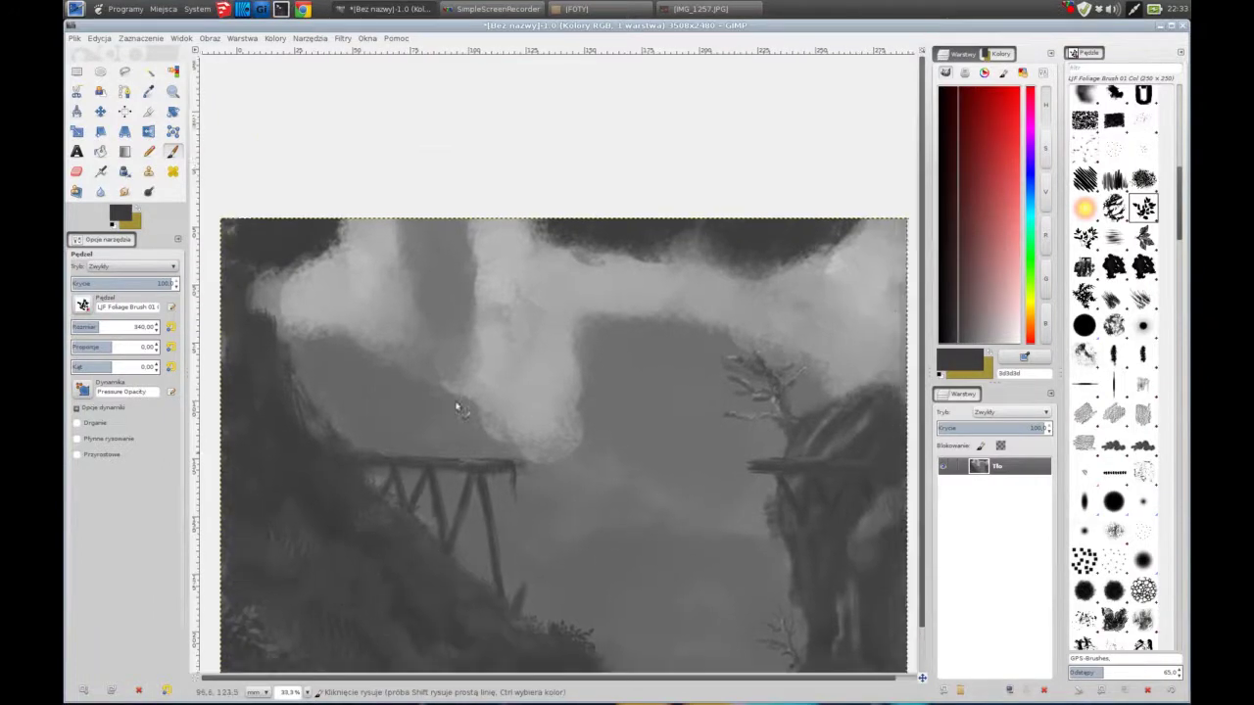
Step: Paint light grey over the dark top of the sky with the A-18 Round eroded brush
left_click(1114, 600)
left_click(575, 240, "ctrl")
mouse_move(575, 240)
left_mouse_down()
mouse_move(617, 333)
mouse_move(578, 431)
left_mouse_up()
left_click(607, 353, "ctrl")
key("bracketleft")
Step: Darken the cloud edge beside the cliff and pick light grey for the mist column at size 110
key("bracketleft")
key("bracketleft")
left_click(437, 274, "ctrl")
left_click(442, 308, "ctrl")
mouse_move(442, 309)
left_mouse_down()
mouse_move(466, 253)
mouse_move(553, 346)
mouse_move(539, 416)
left_mouse_up()
left_click(512, 286, "ctrl")
key("bracketleft")
key("bracketleft")
key("bracketleft")
Step: Lighten the left cloud and draw thin light rims along the cloud's right edge at size 20 or less
mouse_move(392, 253)
left_mouse_down()
mouse_move(333, 304)
mouse_move(410, 285)
left_mouse_up()
key("bracketleft")
key("bracketleft")
key("bracketleft")
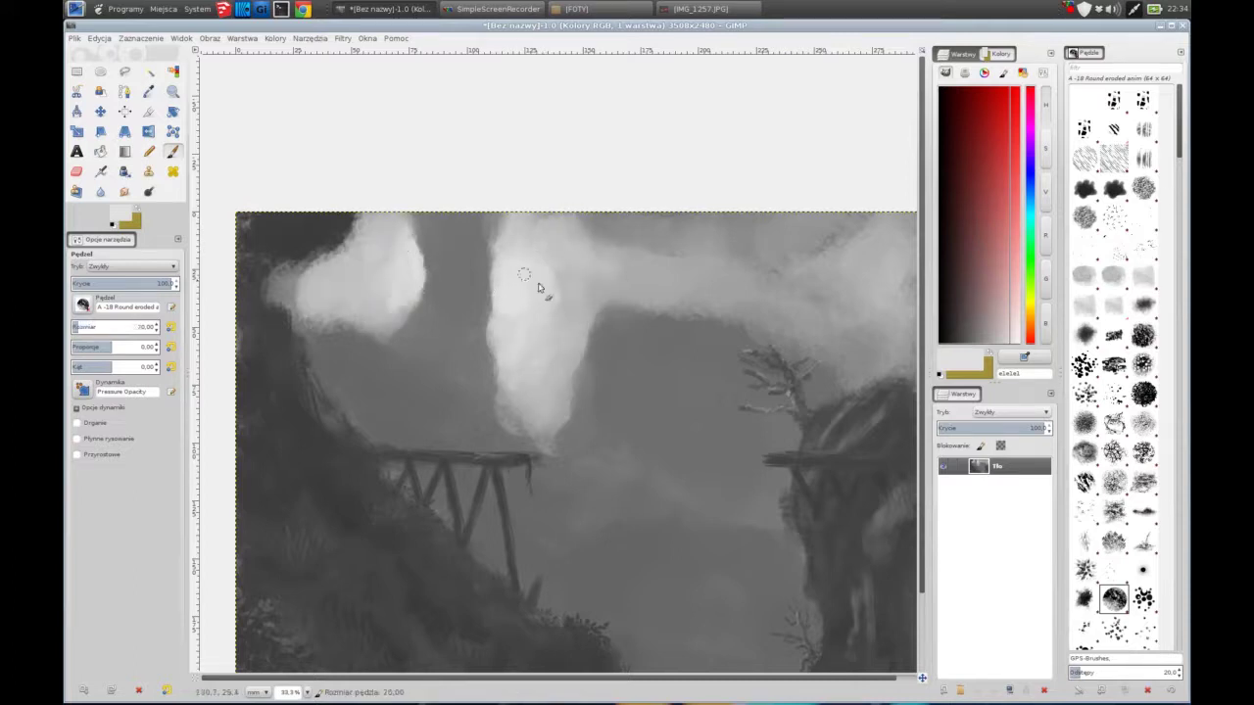
left_click(599, 319, "ctrl")
key("bracketleft")
key("bracketleft")
left_click_drag(587, 344, 603, 310)
left_click(615, 317, "ctrl")
key("bracketleft")
left_click(586, 368, "ctrl")
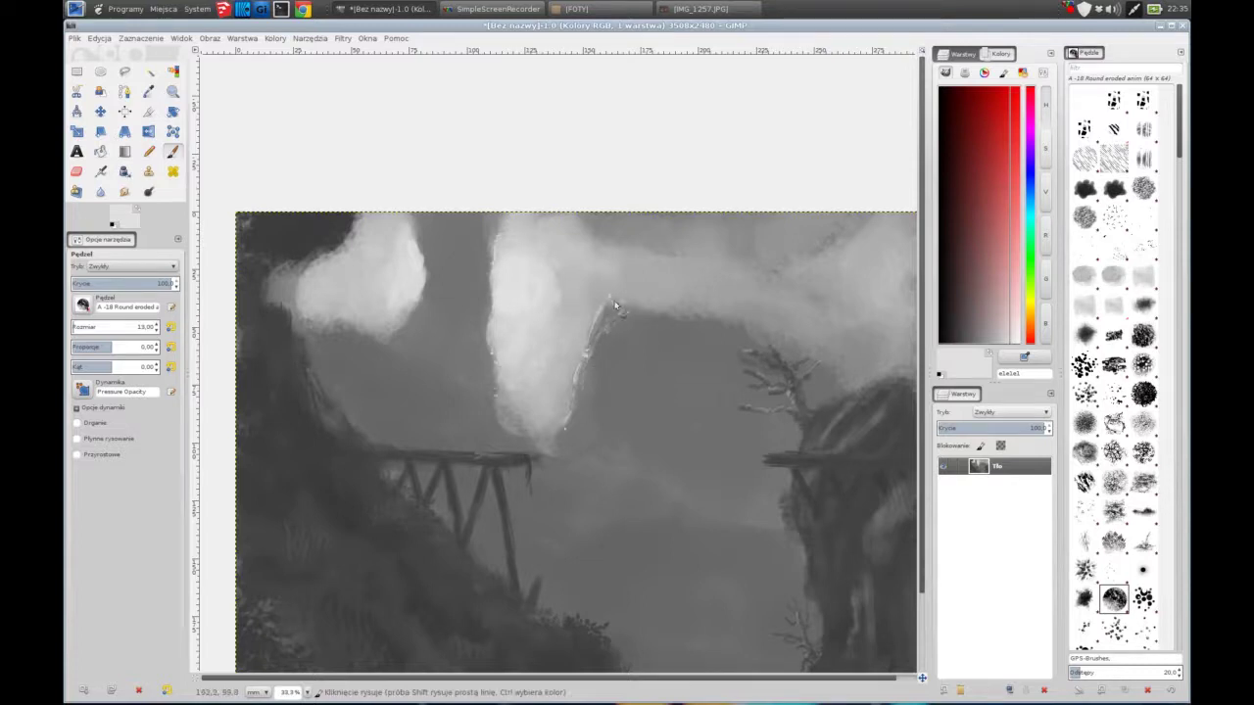
Step: Paint a darker distant ridge stroke across the lower canyon with a size-183 brush
left_click(498, 390, "ctrl")
key("bracketright")
key("bracketright")
key("bracketright")
left_click(428, 367, "ctrl")
key("bracketright")
key("bracketright")
key("bracketright")
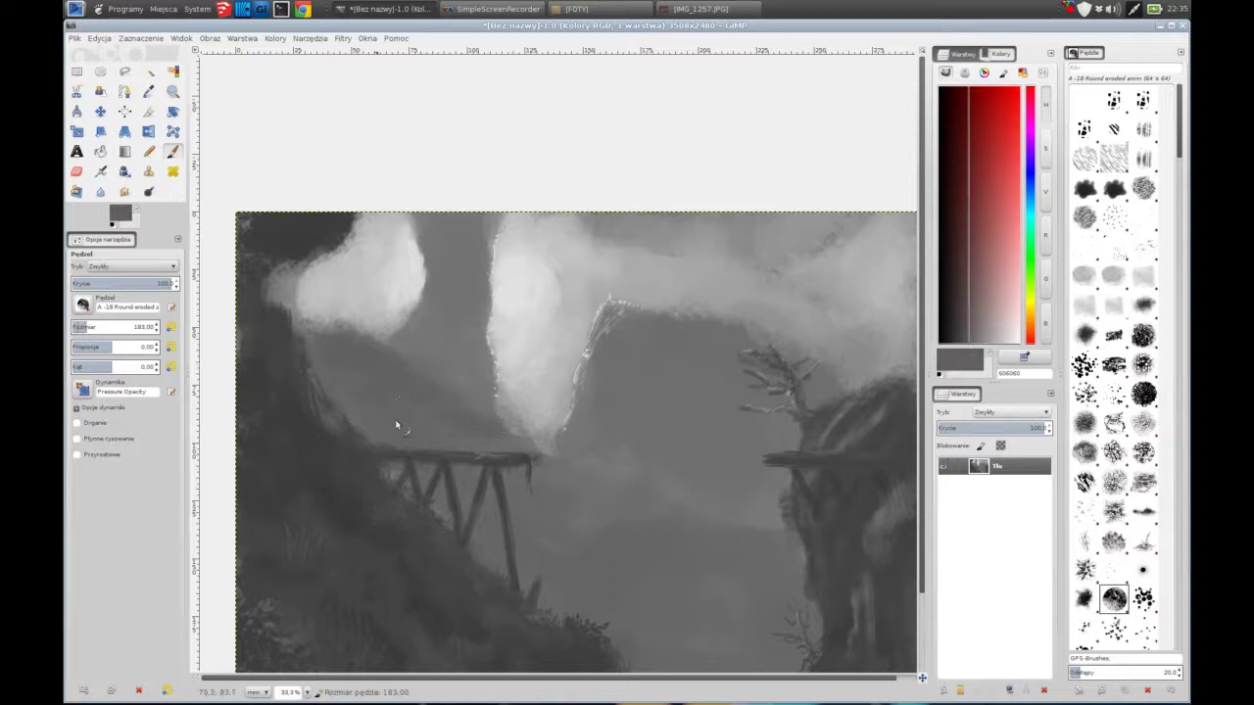
left_click(571, 566, "ctrl")
left_click_drag(553, 588, 753, 584)
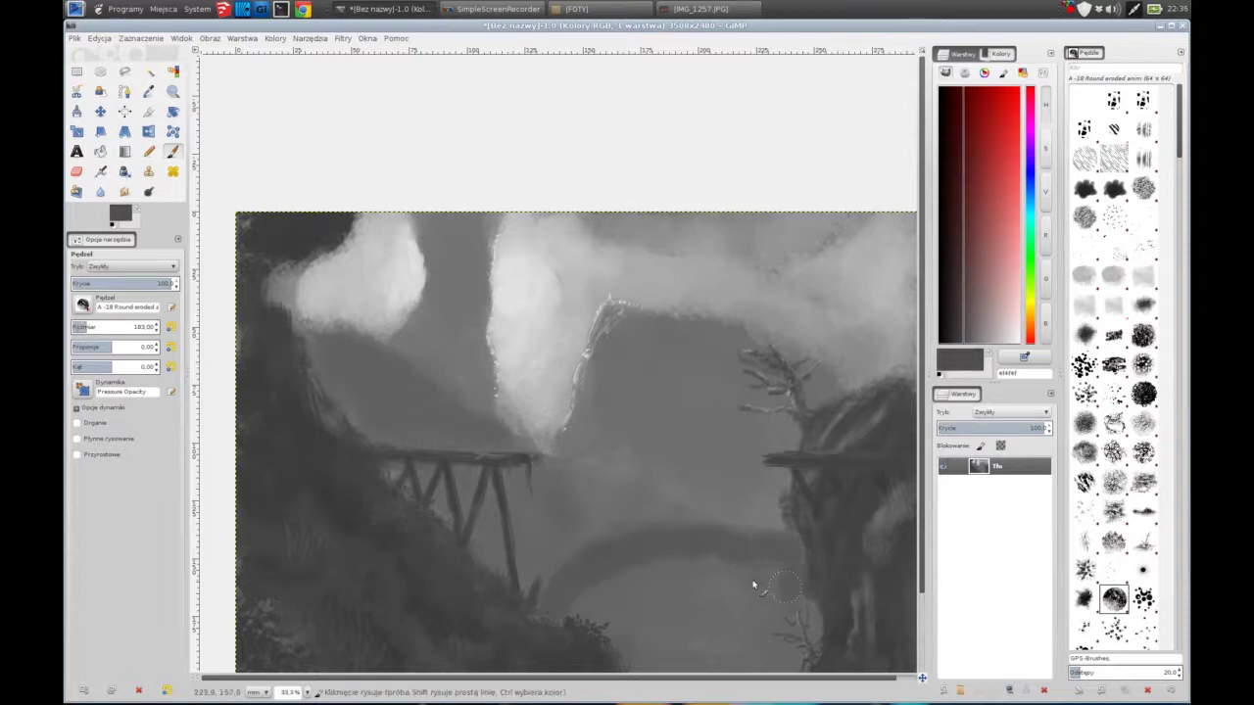
scroll(546, 428, "down", 3)
key("bracketright")
key("bracketright")
key("bracketright")
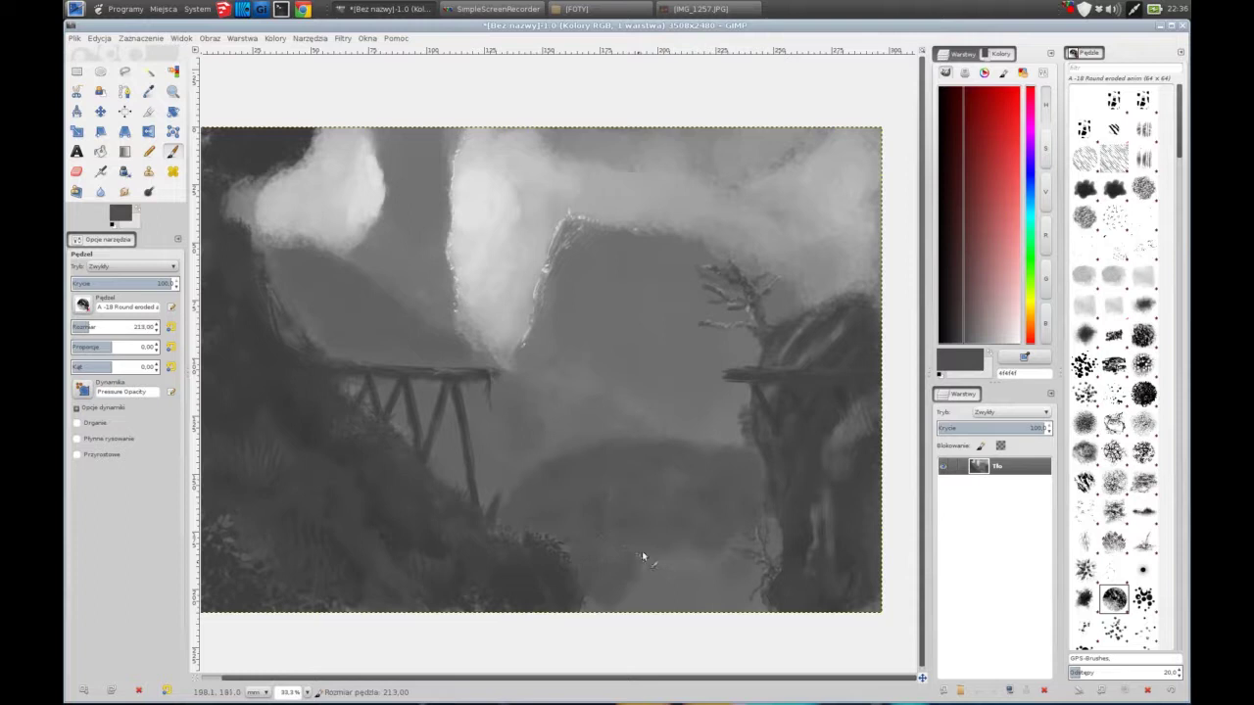
Step: Swap to the light grey colour and add pale strokes near the top right at size 135
scroll(601, 476, "left", 2)
key("bracketleft")
key("bracketleft")
key("bracketleft")
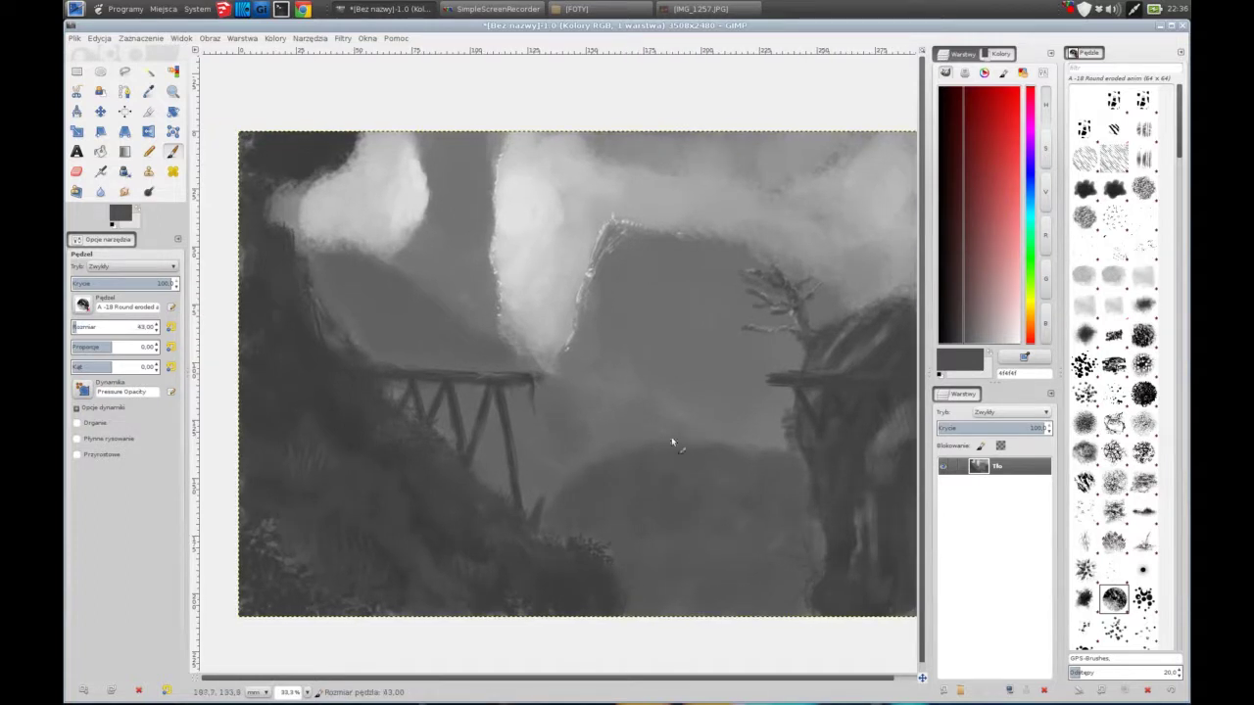
key("x")
key("bracketleft")
key("bracketleft")
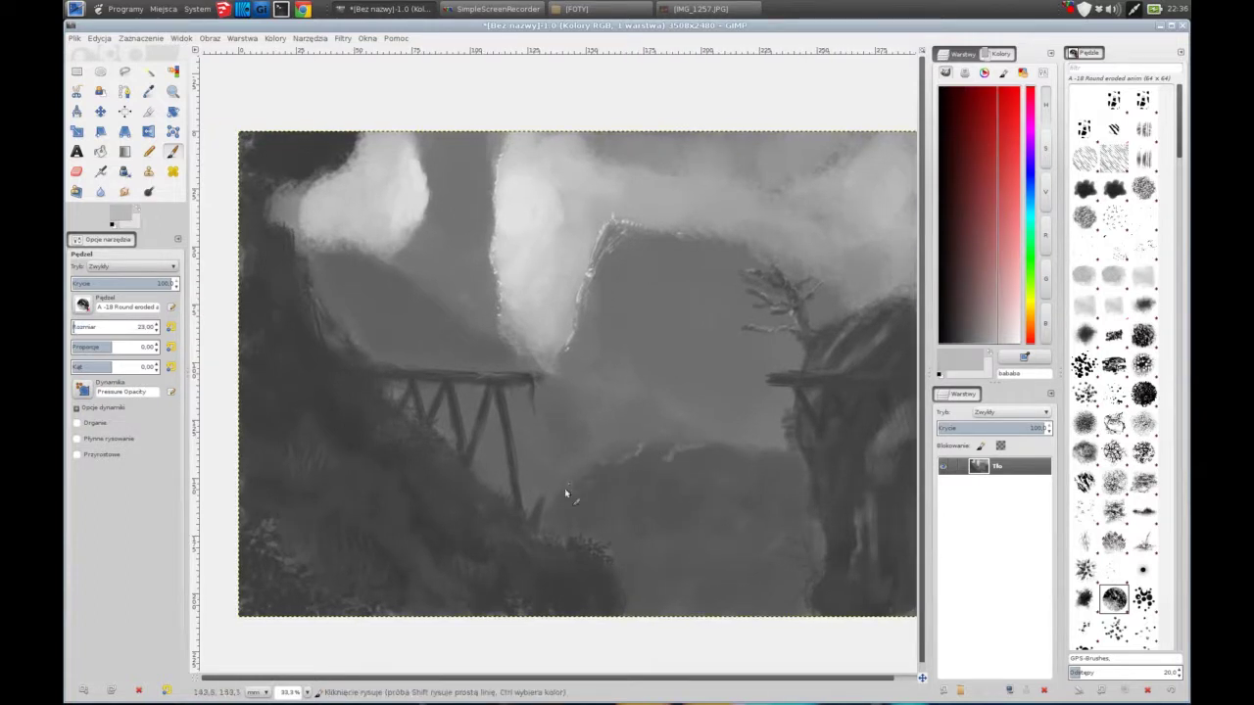
key("bracketleft")
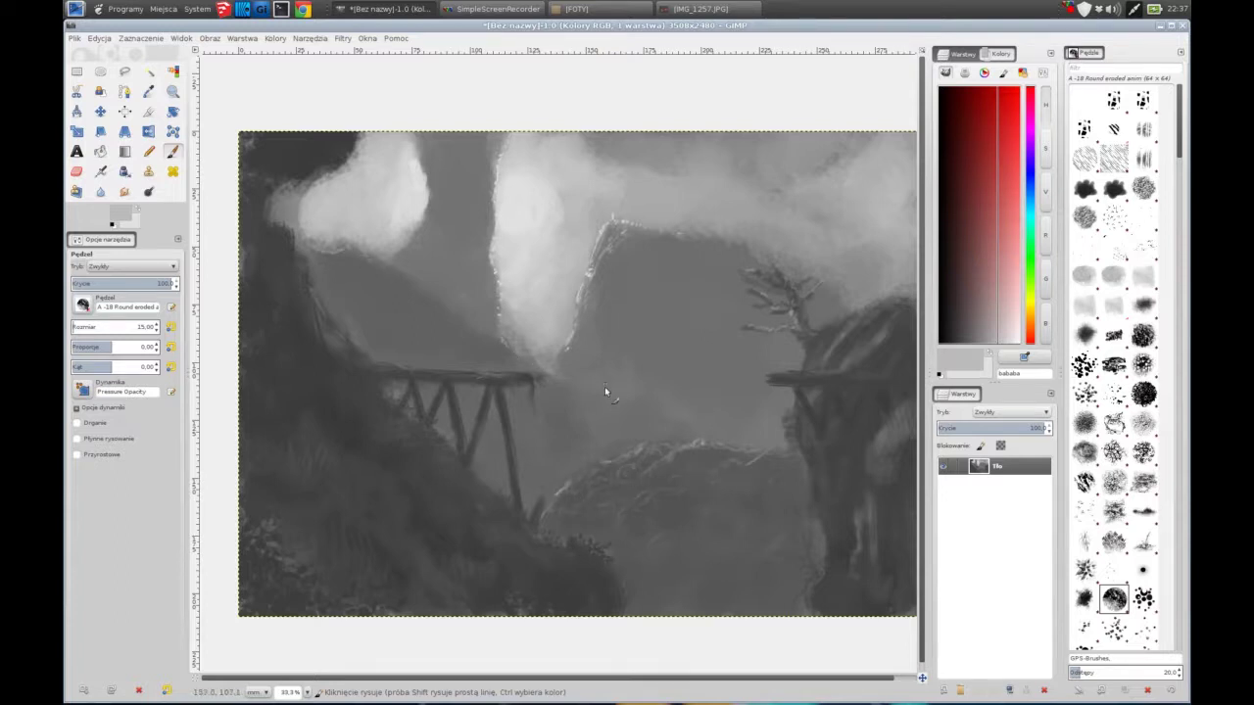
key("bracketright")
left_click(694, 280, "ctrl")
left_click_drag(868, 162, 831, 168)
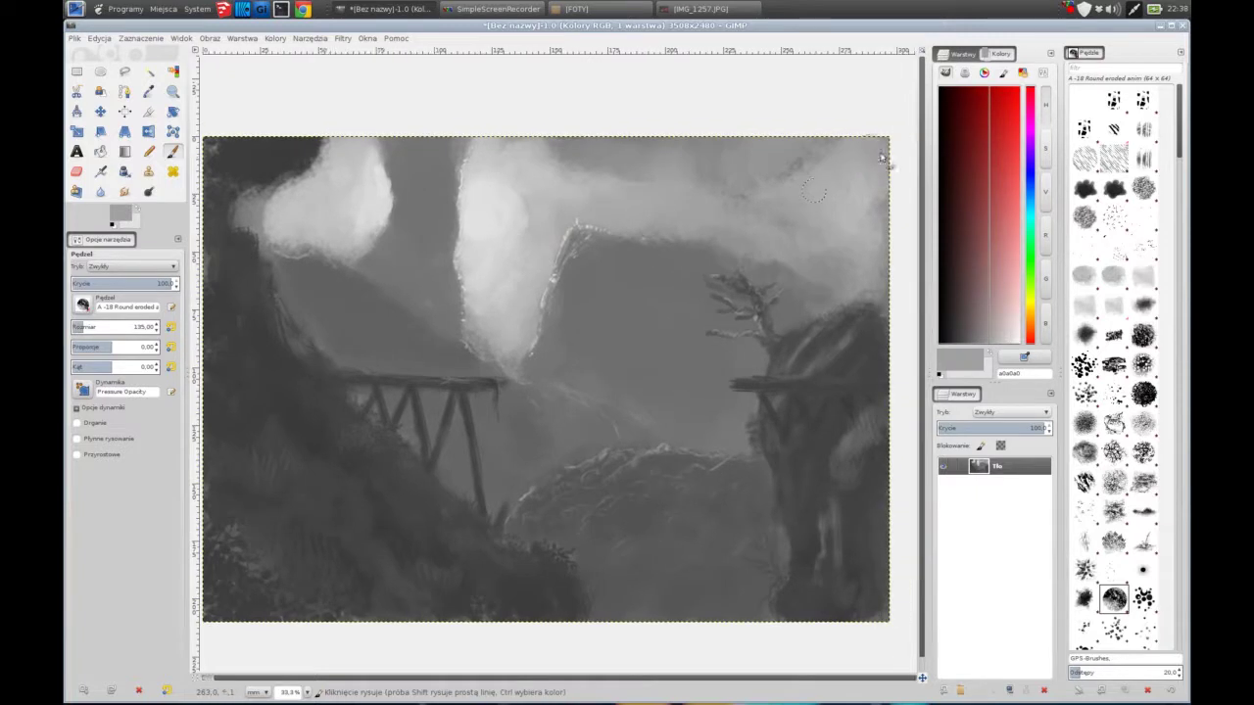
Step: Reduce the brush to size 5 and pick a light grey for fine highlights
scroll(714, 353, "down", 3)
scroll(715, 353, "left", 4)
key("bracketleft")
key("bracketright")
key("bracketright")
key("bracketright")
key("bracketright")
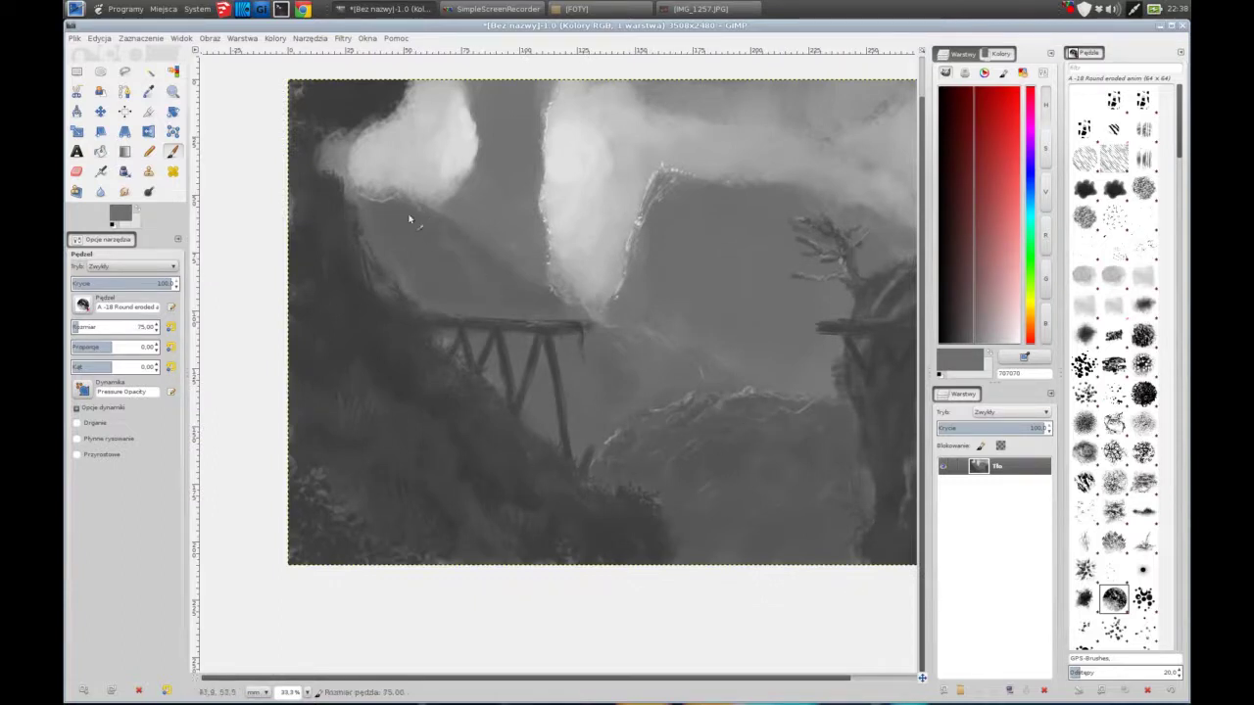
key("bracketleft")
key("bracketleft")
key("bracketleft")
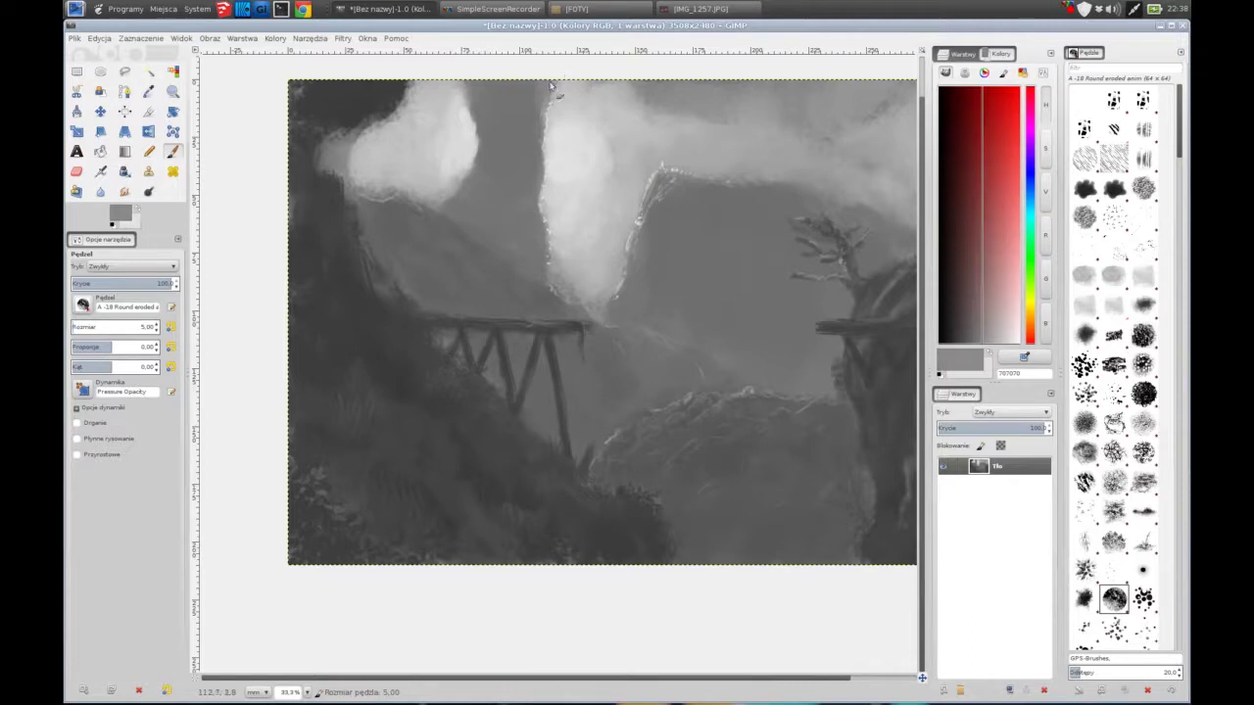
left_click(398, 100, "ctrl")
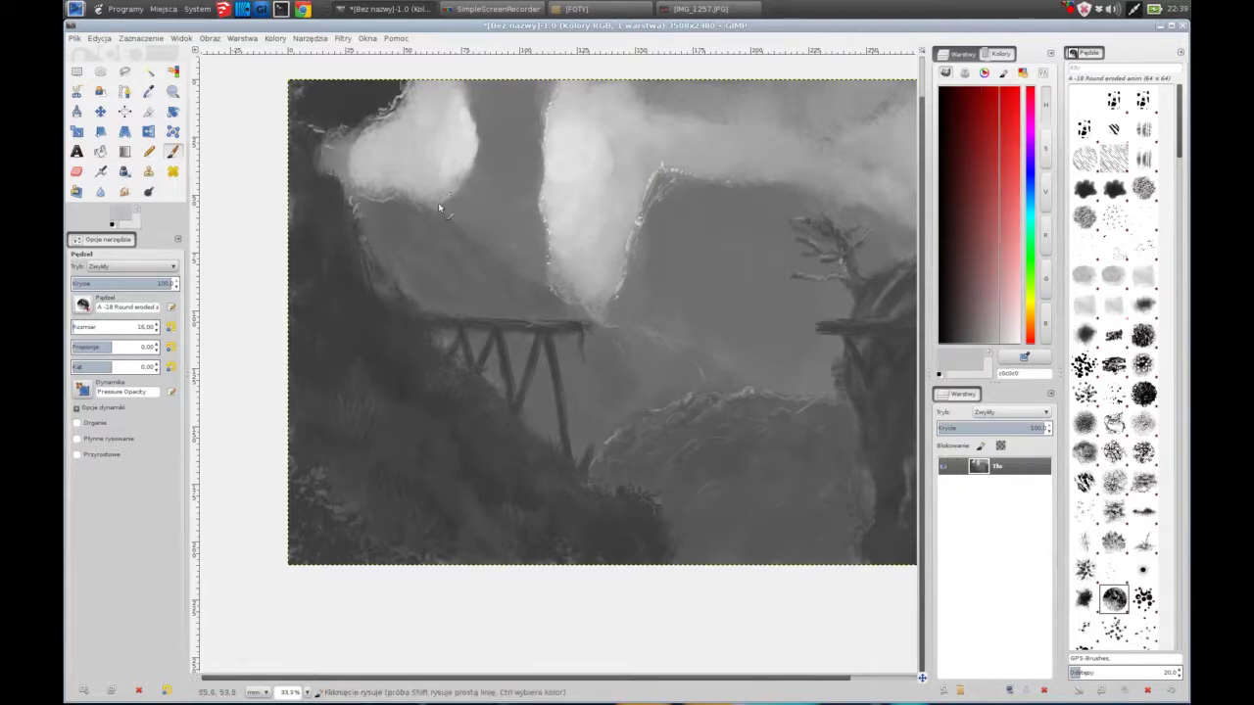
Step: Soften the clouds by painting inside a freehand lasso selection, then deselect
key("f")
left_click_drag(554, 289, 387, 196)
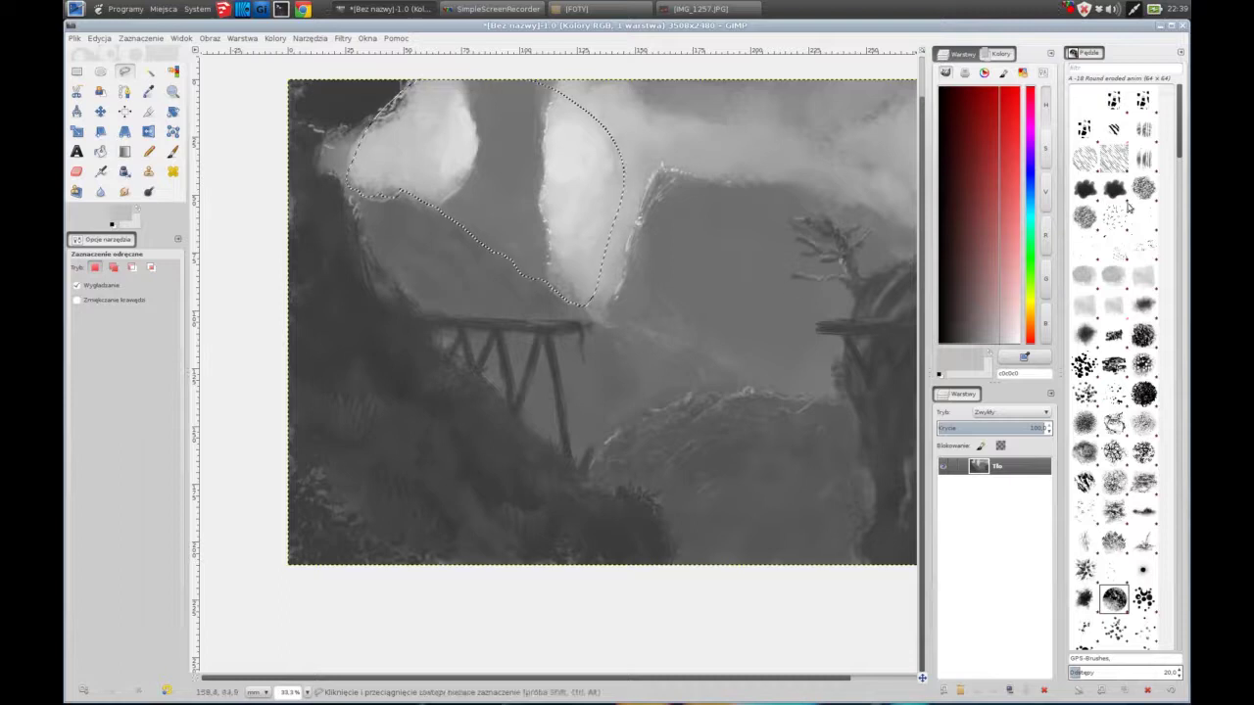
scroll(1178, 325, "down", 5)
scroll(1178, 325, "up", 3)
scroll(1178, 326, "up", 2)
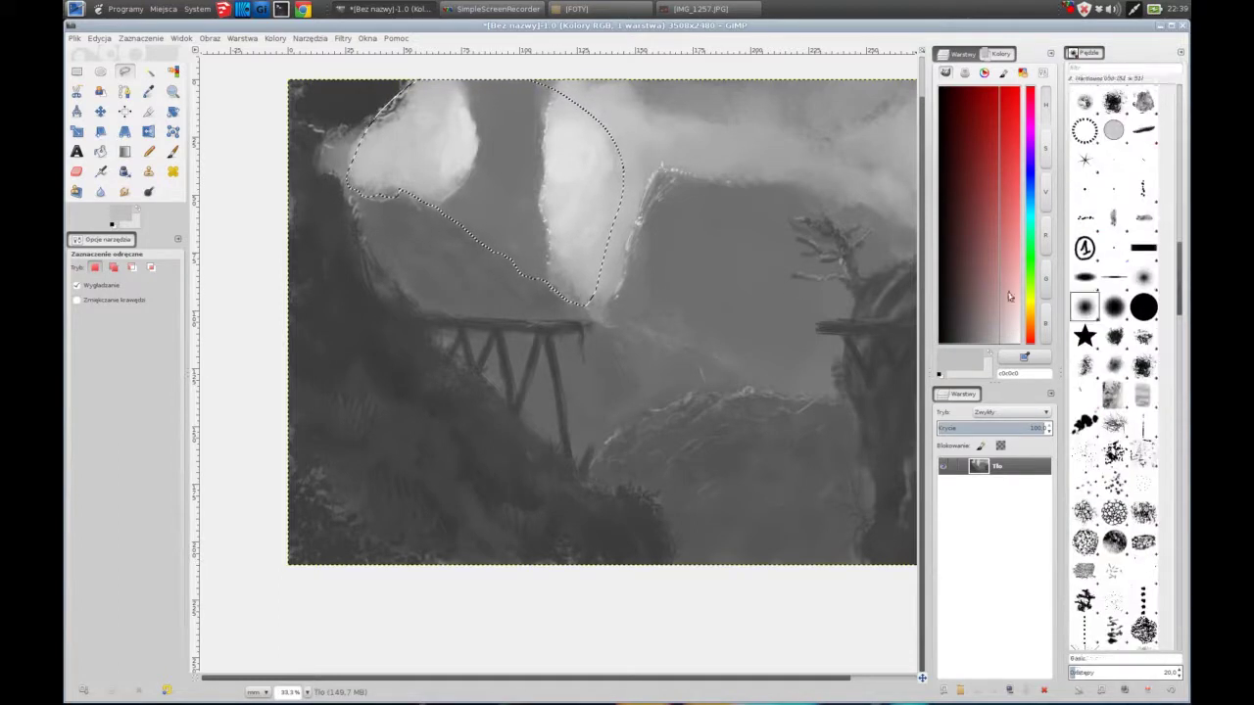
key("p")
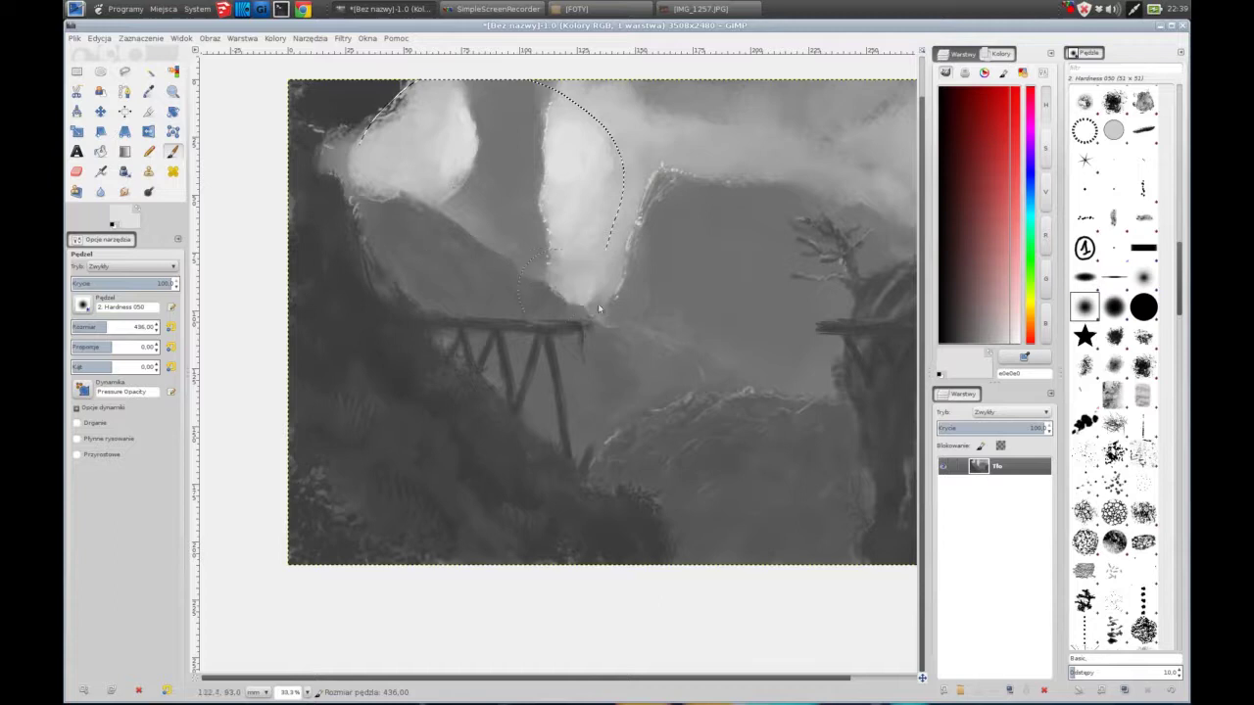
key("ctrl+shift+a")
Step: Paint a hazy mountain slope inside a lasso selection below the left cloud
key("f")
left_click_drag(350, 201, 419, 306)
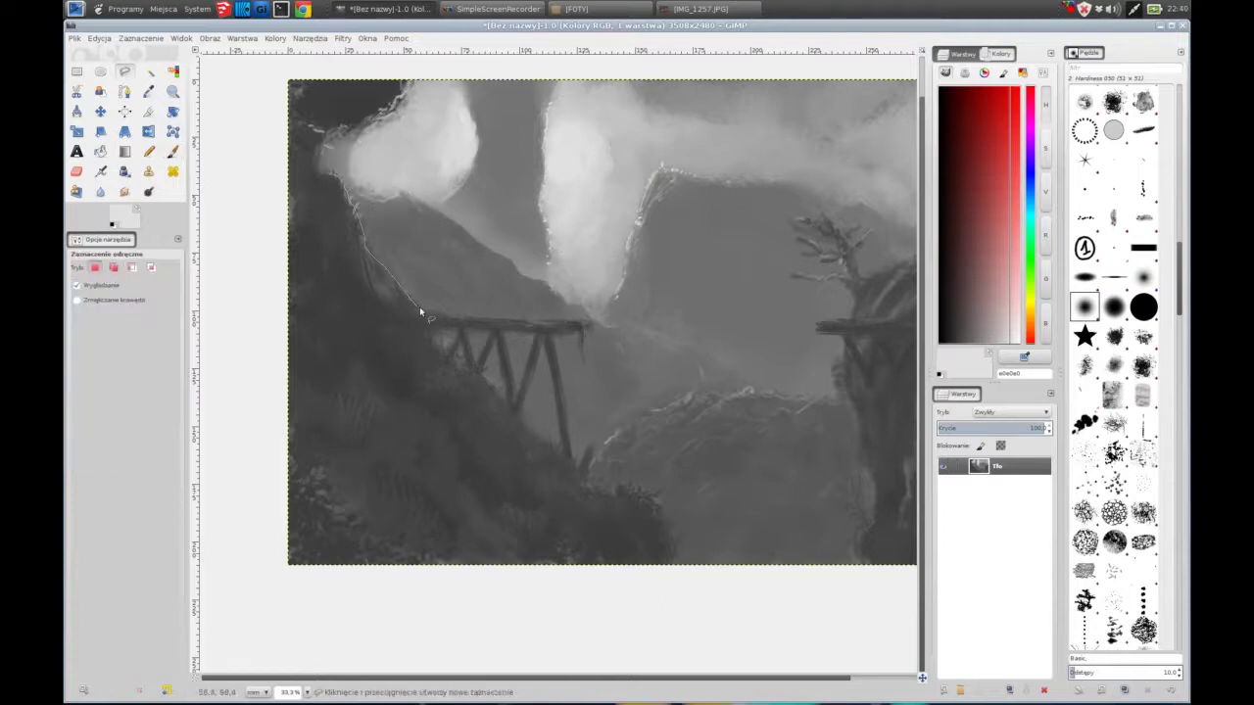
left_click_drag(333, 179, 318, 142)
key("p")
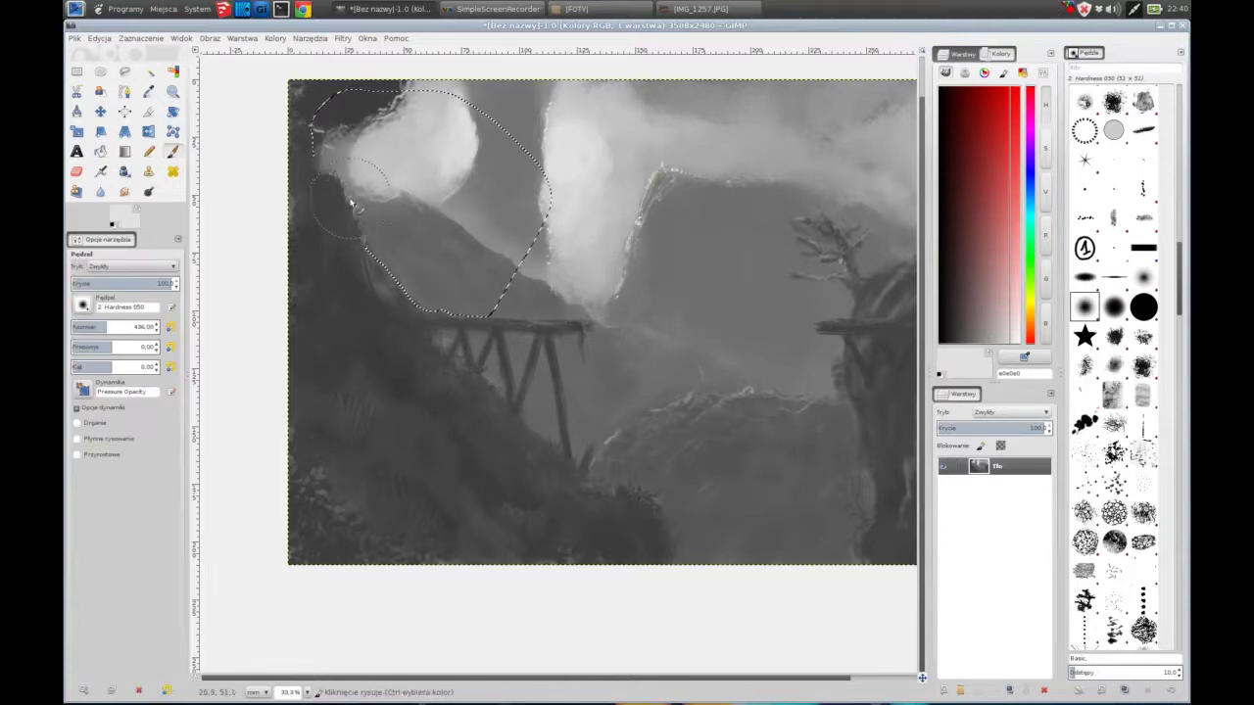
key("ctrl+shift+a")
Step: Outline the gaps between the left bridge's legs and paint mist inside them
key("f")
left_click(561, 451)
left_click(541, 338)
left_click(520, 420)
left_click(506, 398)
left_click(494, 340)
left_click(460, 343)
left_click(459, 343)
key("Return")
key("p")
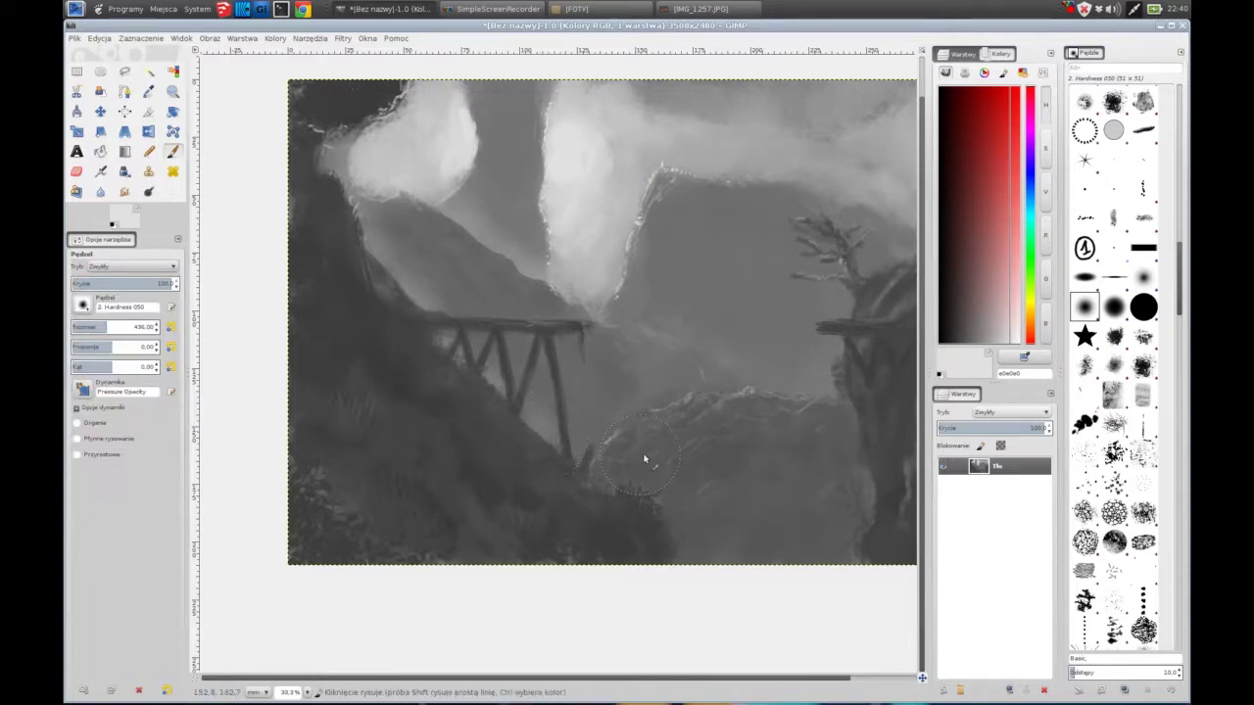
Step: Select the distant ridge and paint it, shrinking the brush to about 326
key("f")
left_click_drag(588, 467, 657, 416)
mouse_move(569, 423)
left_mouse_down()
mouse_move(595, 465)
mouse_move(742, 371)
left_mouse_up()
key("Return")
key("p")
key("bracketleft")
key("bracketleft")
key("bracketleft")
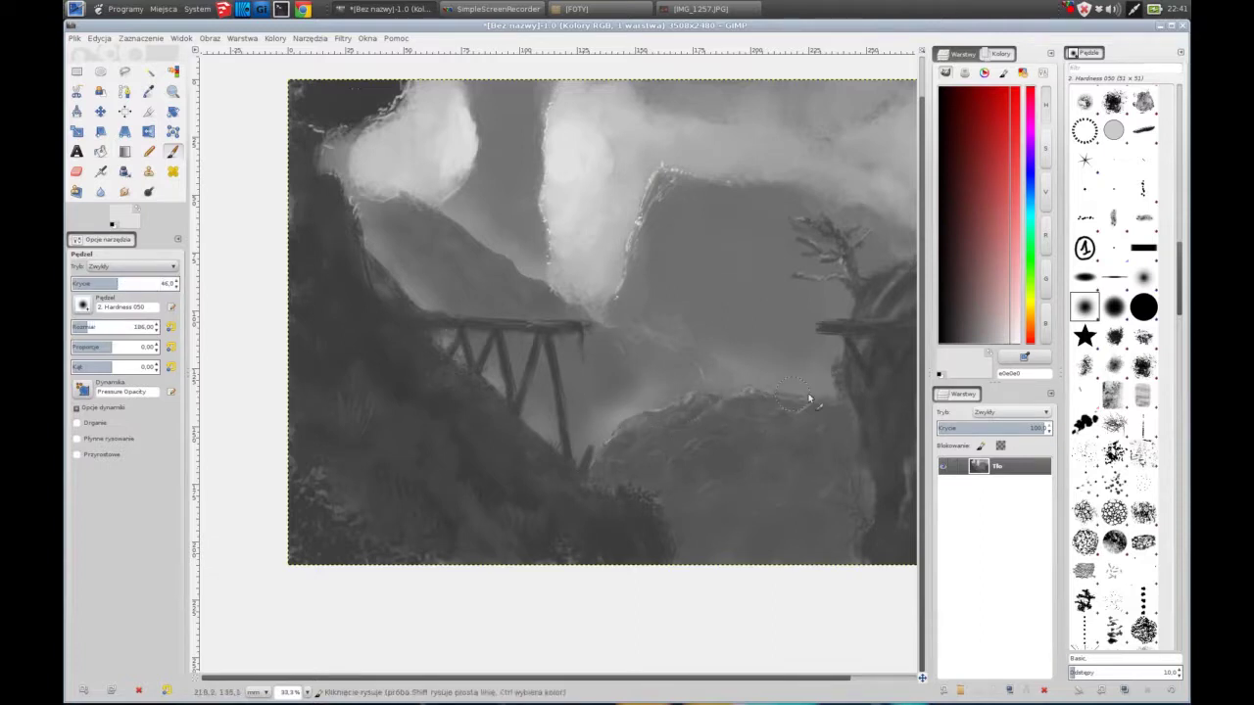
Step: Paint smooth mist right of the bridge inside a lasso selection, then sample a mid grey
key("f")
key("Escape")
left_click_drag(605, 323, 690, 350)
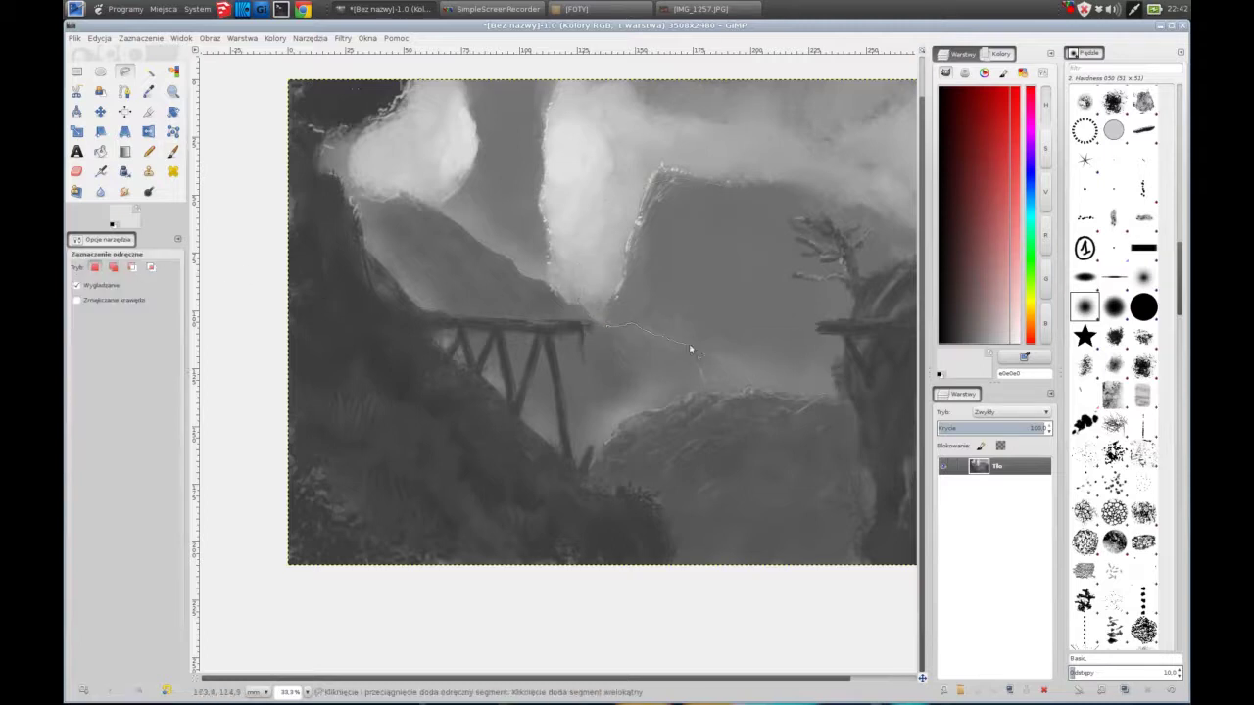
left_click_drag(613, 203, 607, 327)
key("p")
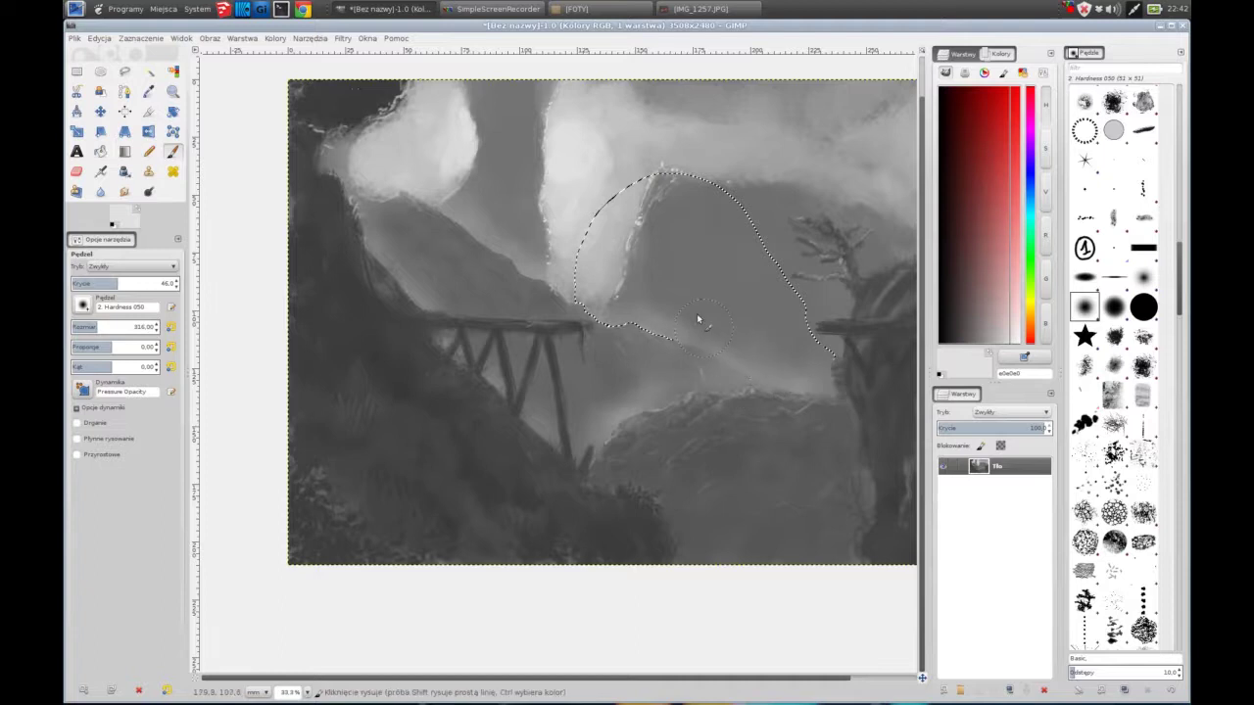
key("ctrl+shift+a")
left_click(698, 208, "ctrl")
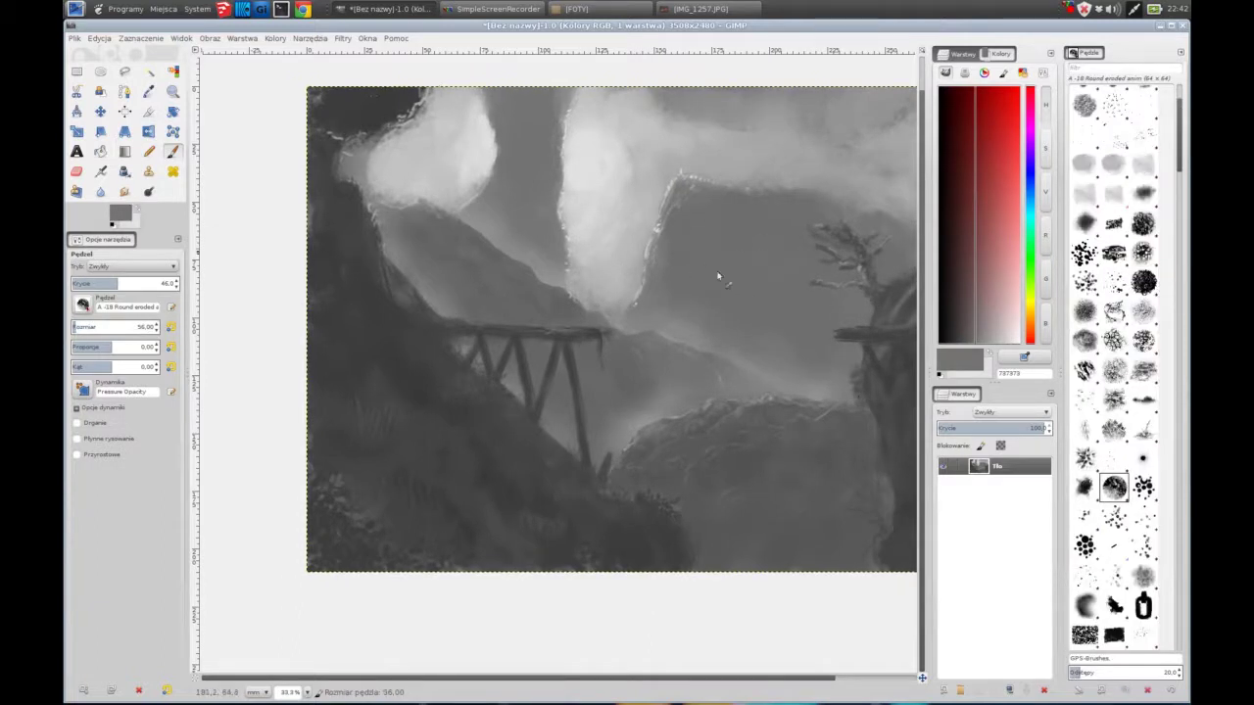
Step: Paint fine grey detail strokes around the bridge and ridges with brushes sized 1–66
key("bracketleft")
left_click(686, 271, "ctrl")
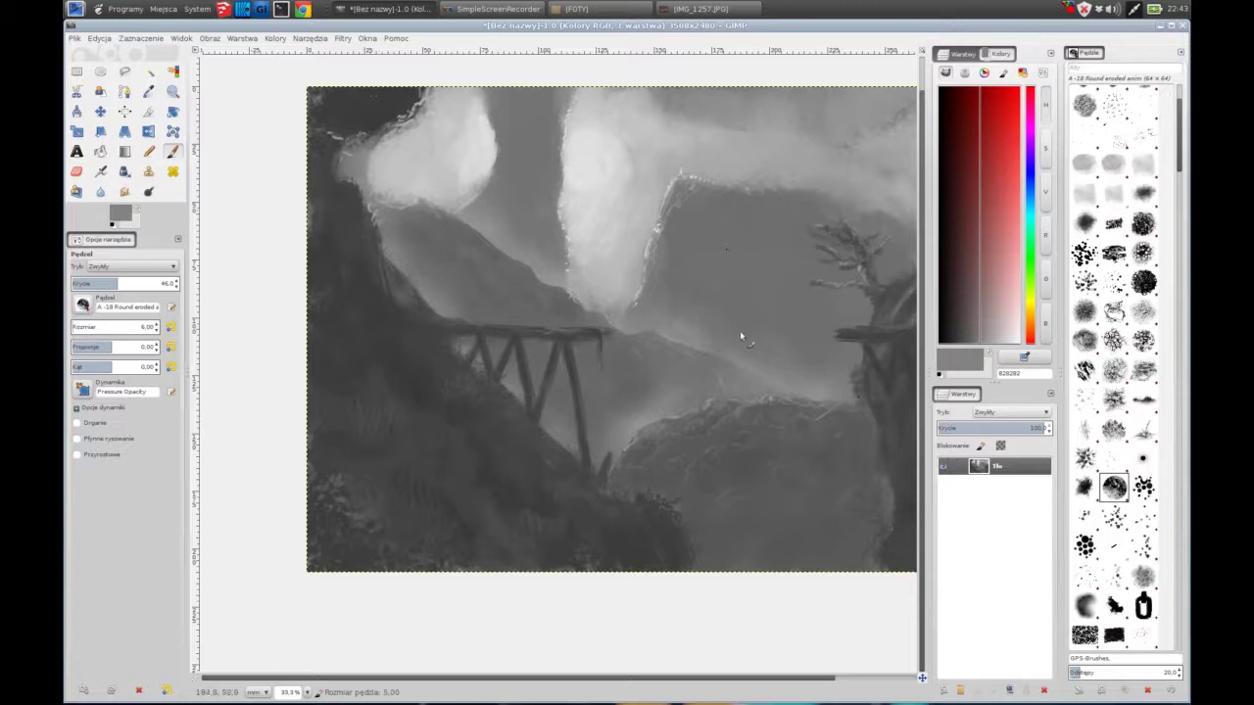
key("bracketright")
key("bracketright")
key("bracketright")
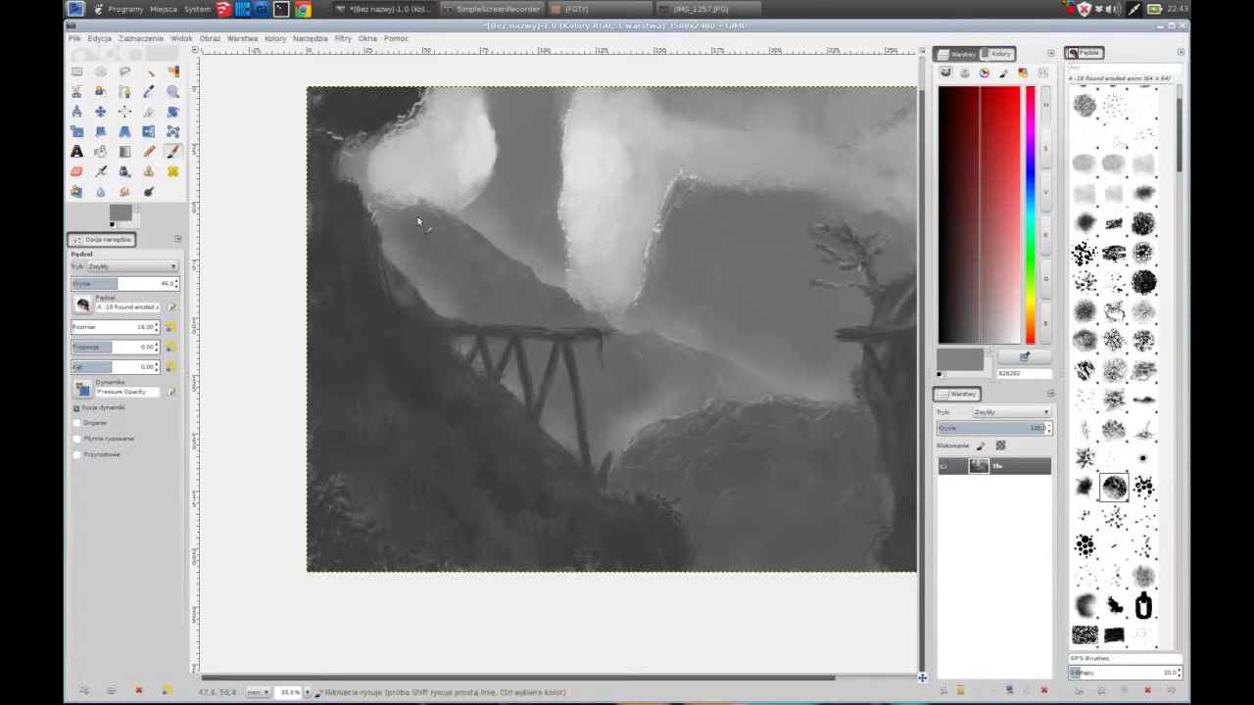
key("bracketleft")
key("bracketleft")
key("bracketleft")
scroll(648, 342, "up", 2)
key("bracketright")
key("bracketright")
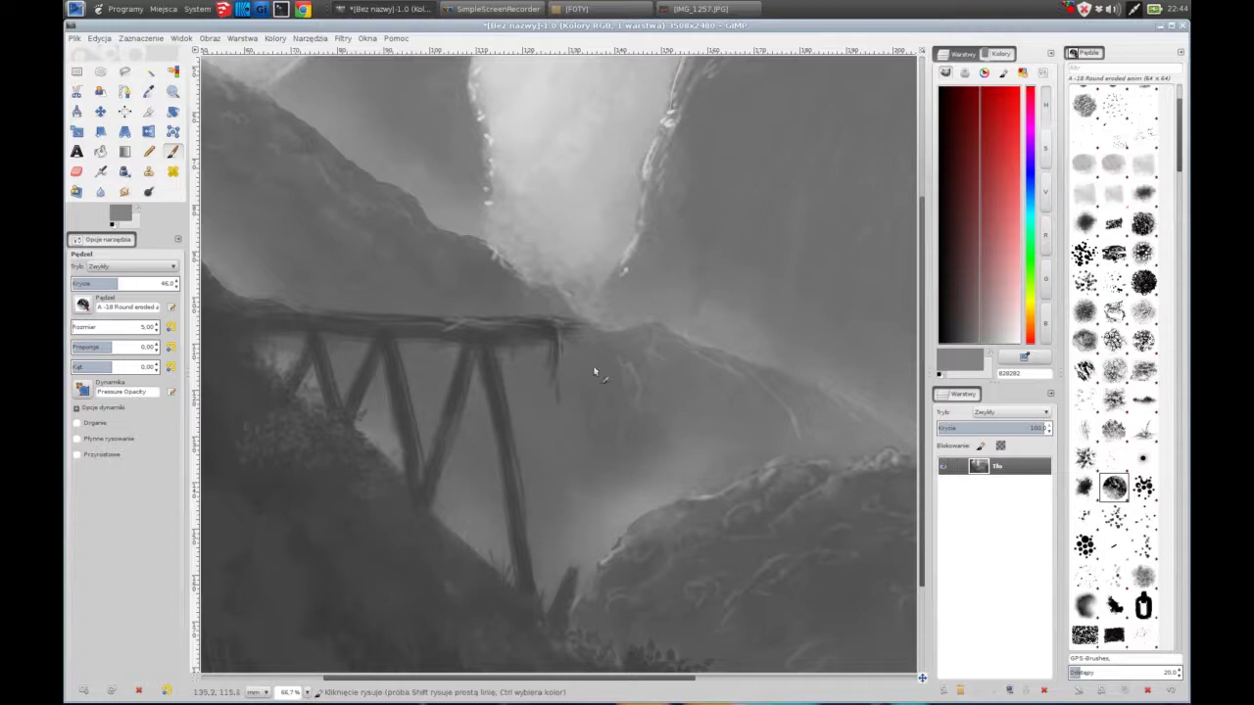
scroll(573, 457, "down", 1)
scroll(560, 414, "down", 1)
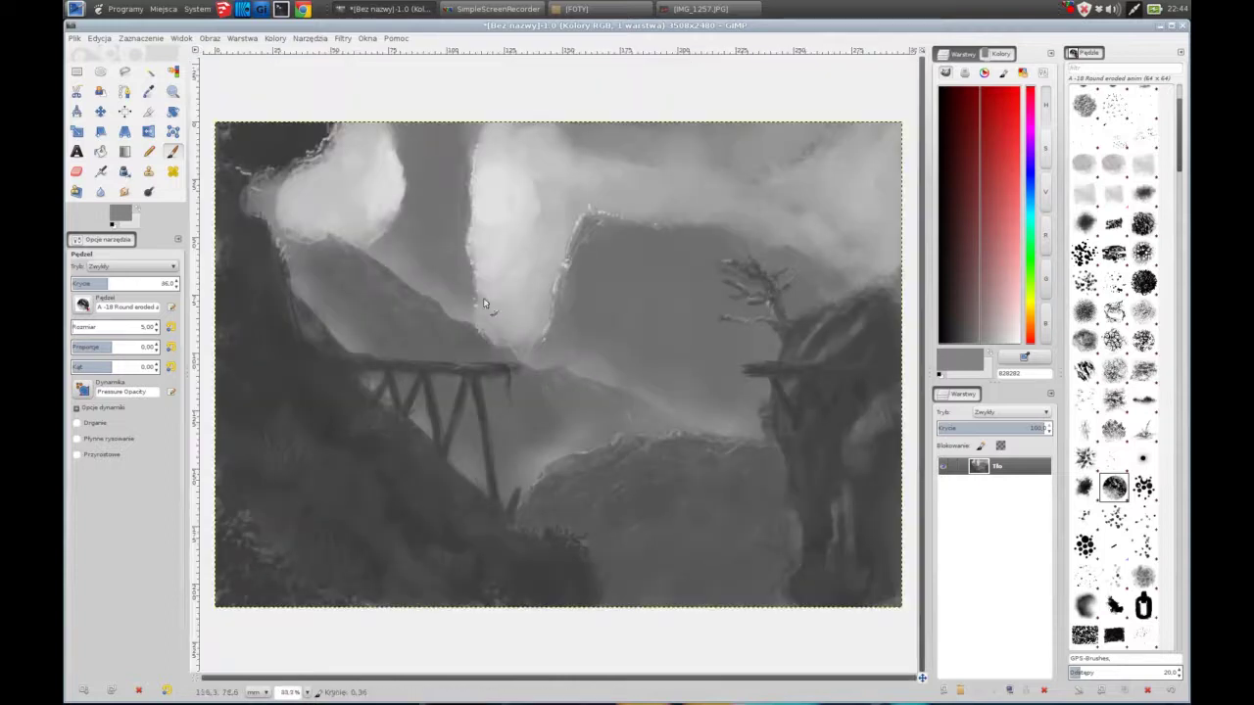
Step: Flip the whole painting horizontally so the trestle bridge sits on the right
left_click(209, 38)
left_click(431, 76)
key("bracketright")
key("bracketright")
key("bracketright")
left_click(650, 265, "ctrl")
key("bracketright")
key("bracketright")
key("bracketright")
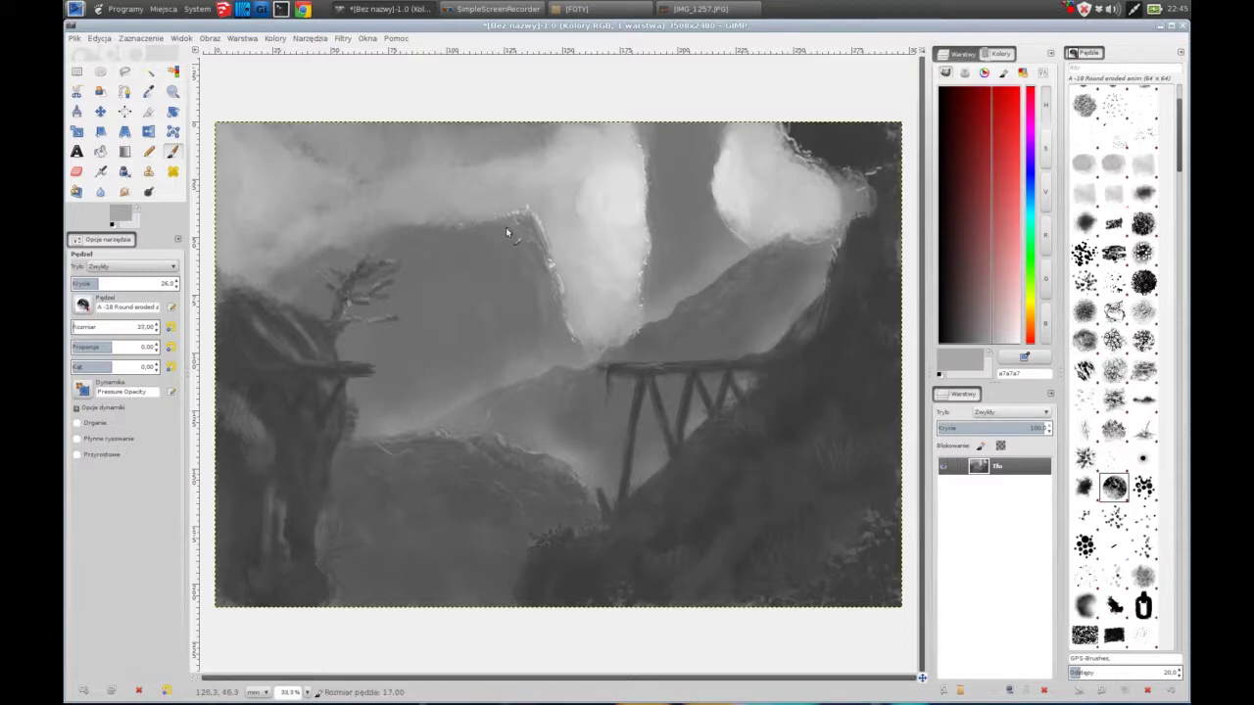
Step: Paint the canyon floor at full opacity with the 8_Spot_circular brush and sampled greys
left_click(487, 260, "ctrl")
left_click_drag(486, 257, 522, 211)
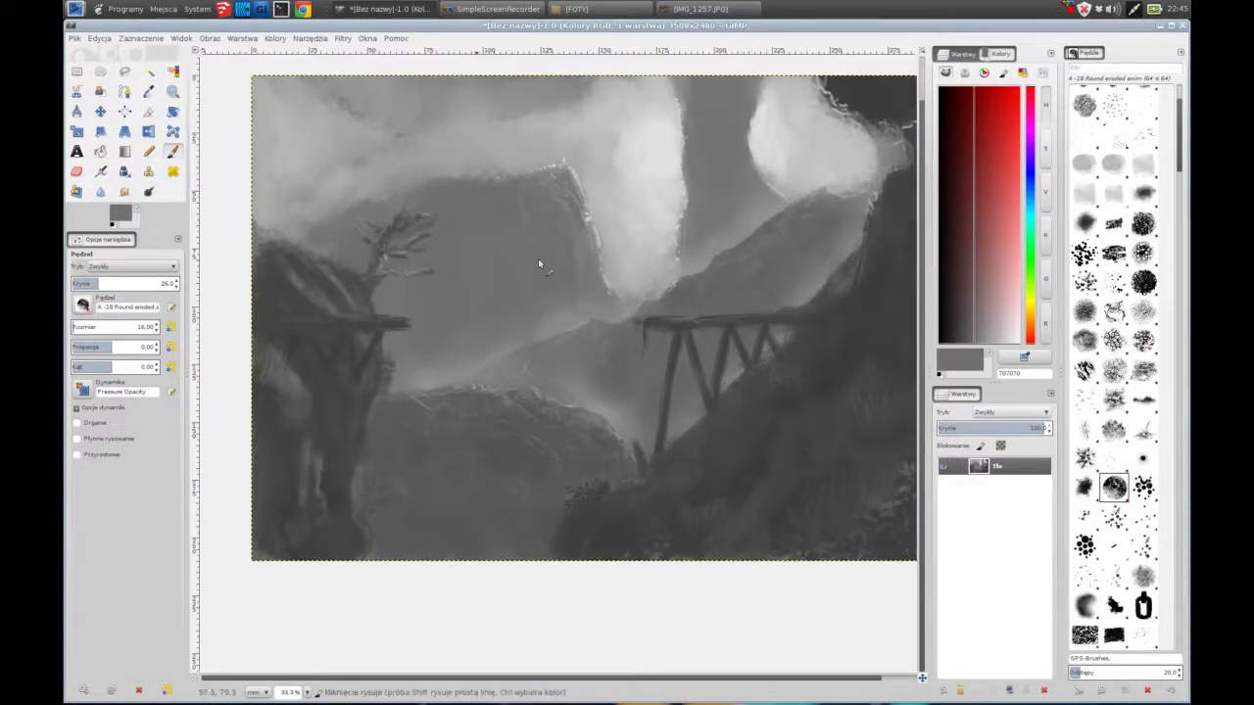
left_click(490, 421, "ctrl")
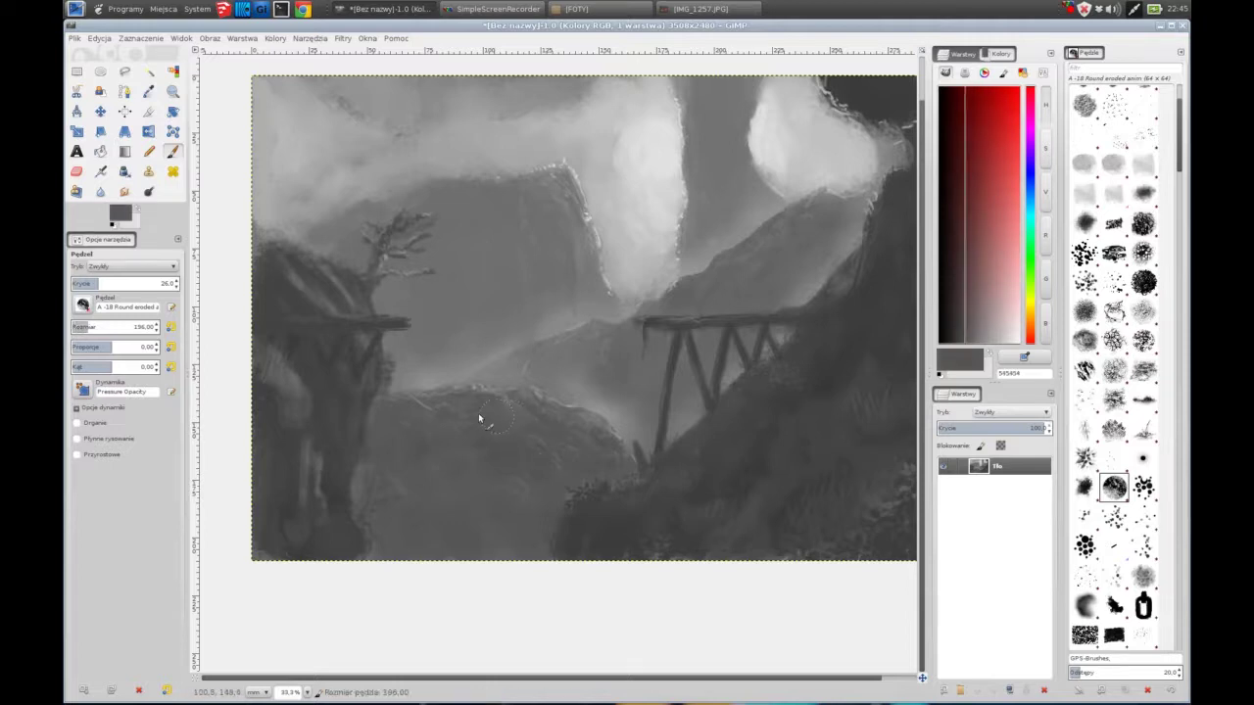
key("0")
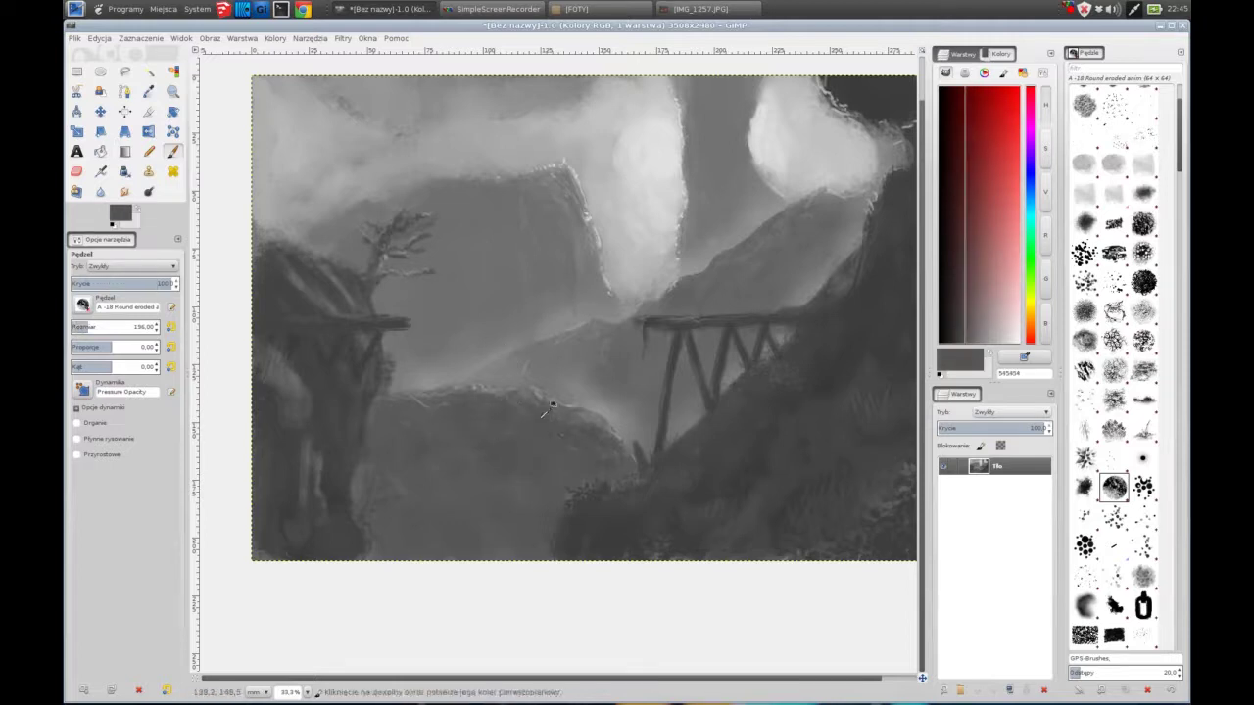
left_click(538, 420, "ctrl")
key("bracketright")
left_click(544, 436, "ctrl")
left_click(542, 448, "ctrl")
left_click(440, 442, "ctrl")
Step: Add pale highlights along the ridge edge with a size-6 round eroded brush
key("bracketleft")
key("bracketleft")
key("bracketleft")
key("bracketleft")
key("bracketleft")
left_click(525, 410, "ctrl")
left_click(497, 428, "ctrl")
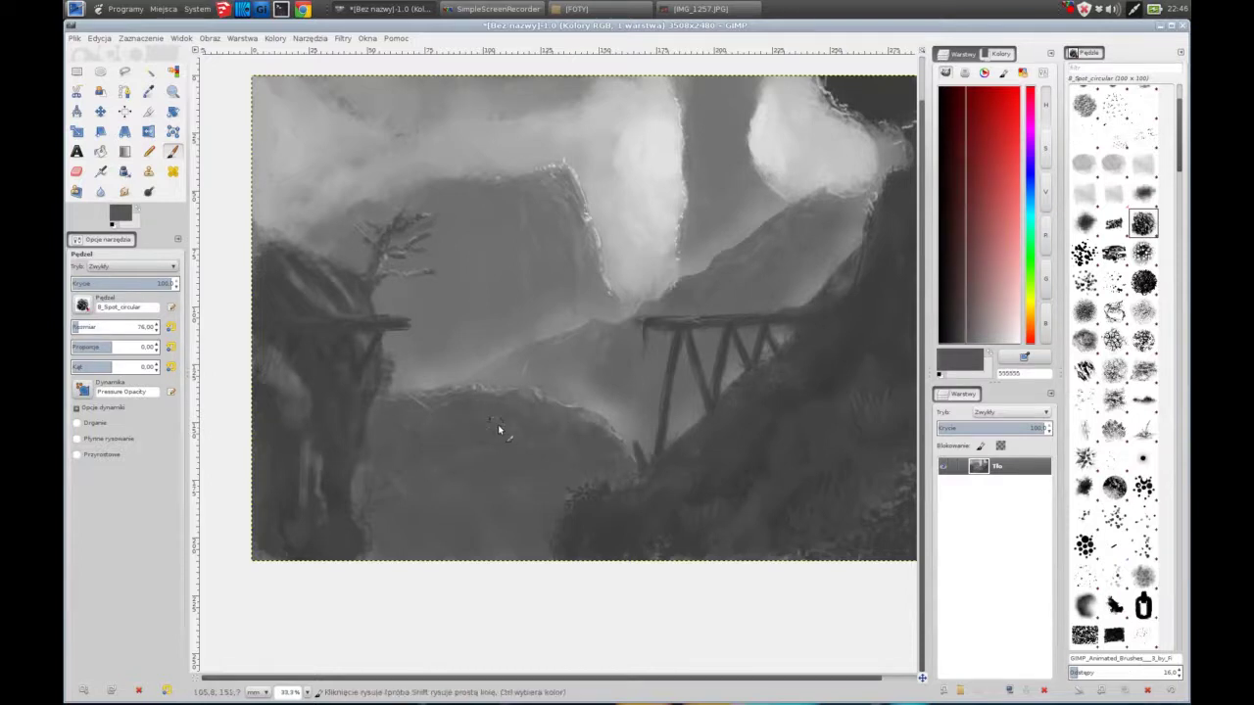
left_click(543, 416, "ctrl")
left_click(551, 425, "ctrl")
key("bracketleft")
key("bracketleft")
key("bracketleft")
left_click(529, 421, "ctrl")
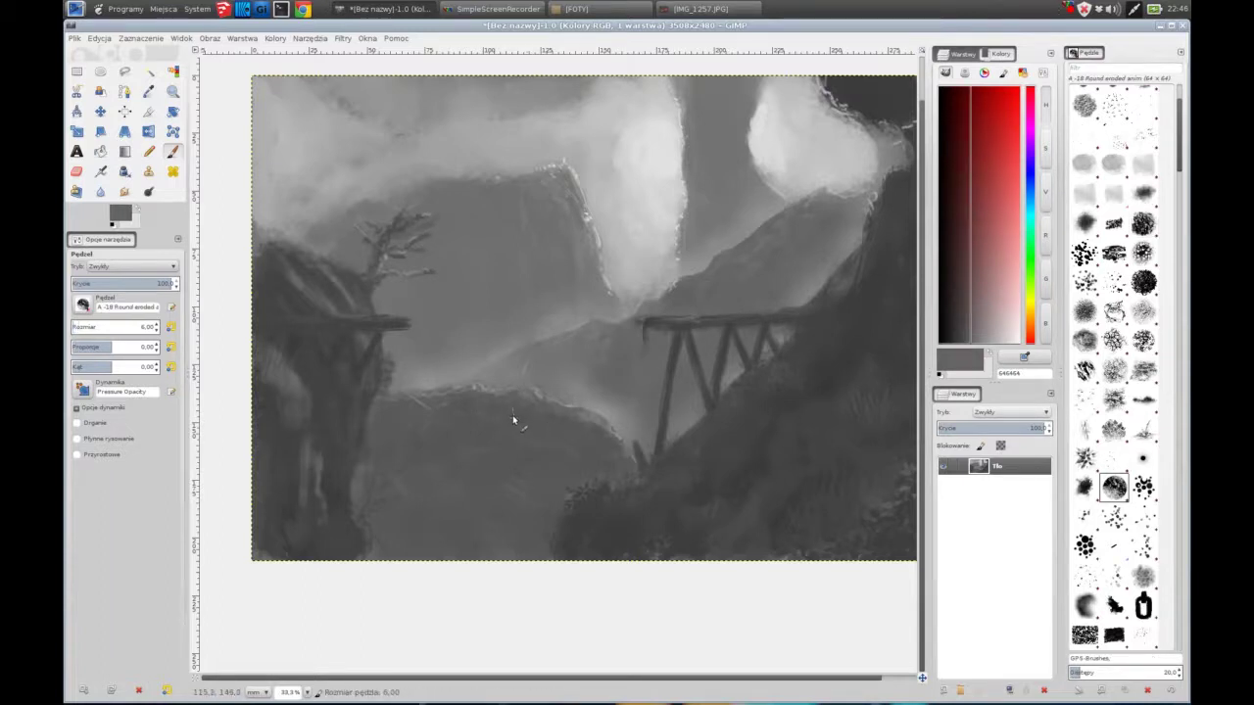
scroll(513, 419, "up", 1)
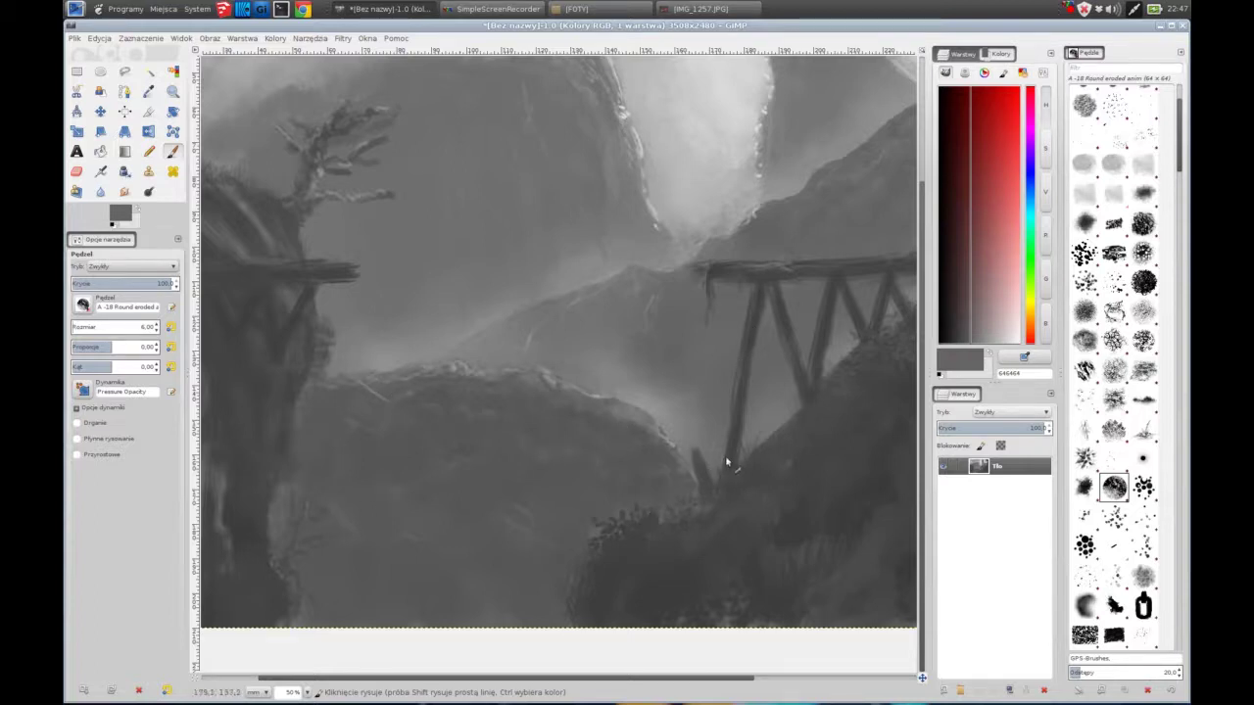
left_click(771, 297, "ctrl")
key("bracketright")
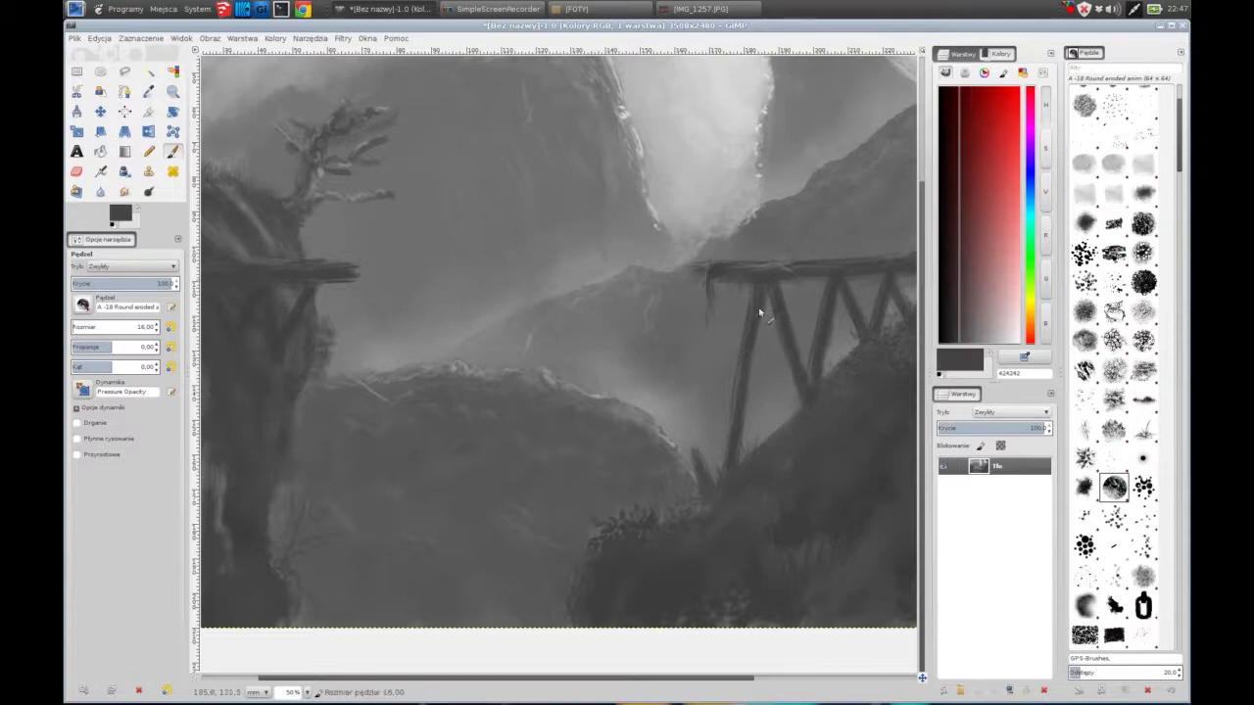
key("bracketright")
key("bracketright")
Step: Brighten the upper-left sky with light grey strokes
key("minus")
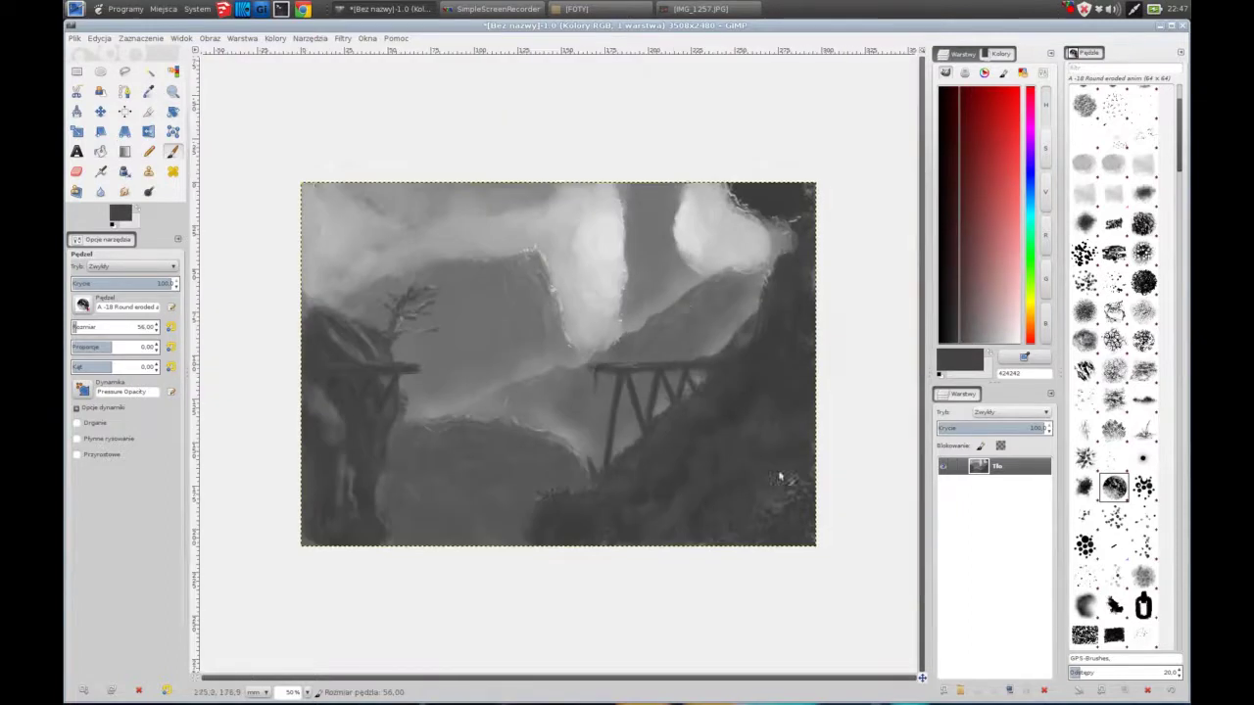
left_click(383, 203, "ctrl")
left_click(533, 196, "ctrl")
mouse_move(532, 196)
left_mouse_down()
mouse_move(338, 191)
mouse_move(377, 281)
left_mouse_up()
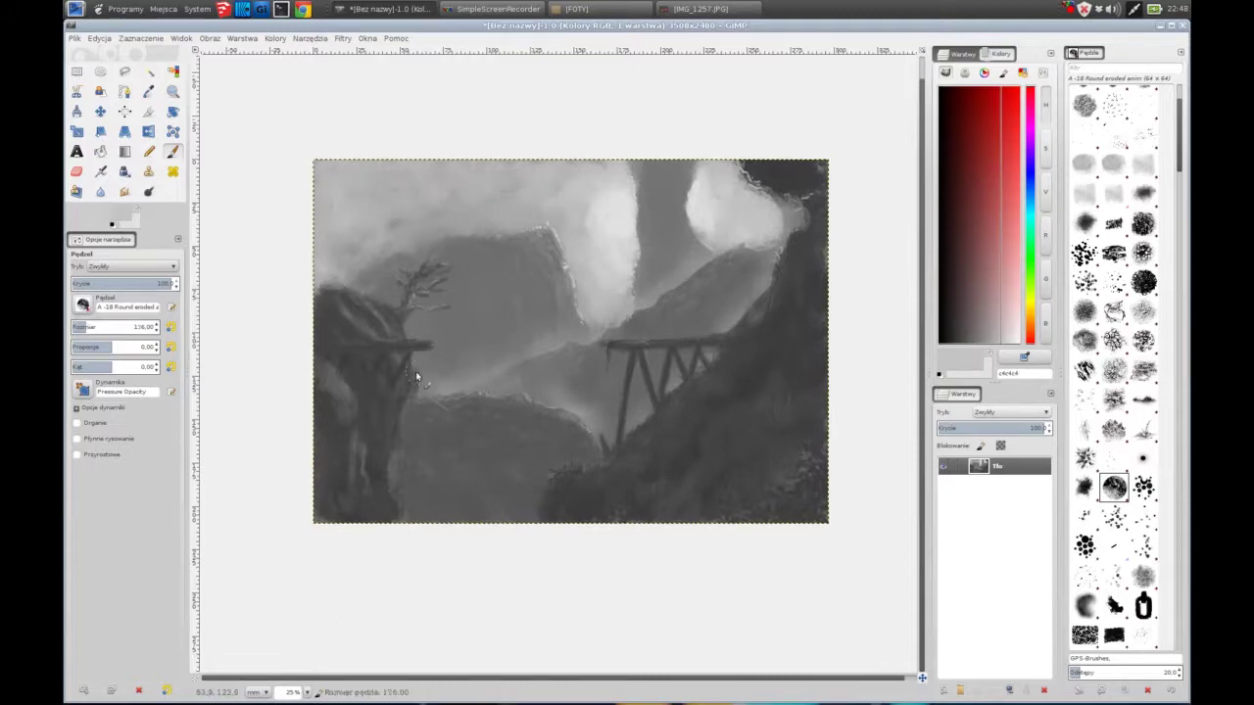
scroll(377, 282, "up", 2, "ctrl")
scroll(509, 300, "up", 1, "ctrl")
Step: Darken the left cliff beneath the bare tree with dark grey streaks at brush size 130
key("bracketleft")
key("bracketleft")
left_click(532, 294, "ctrl")
key("bracketleft")
key("bracketleft")
key("bracketleft")
left_click(534, 290, "ctrl")
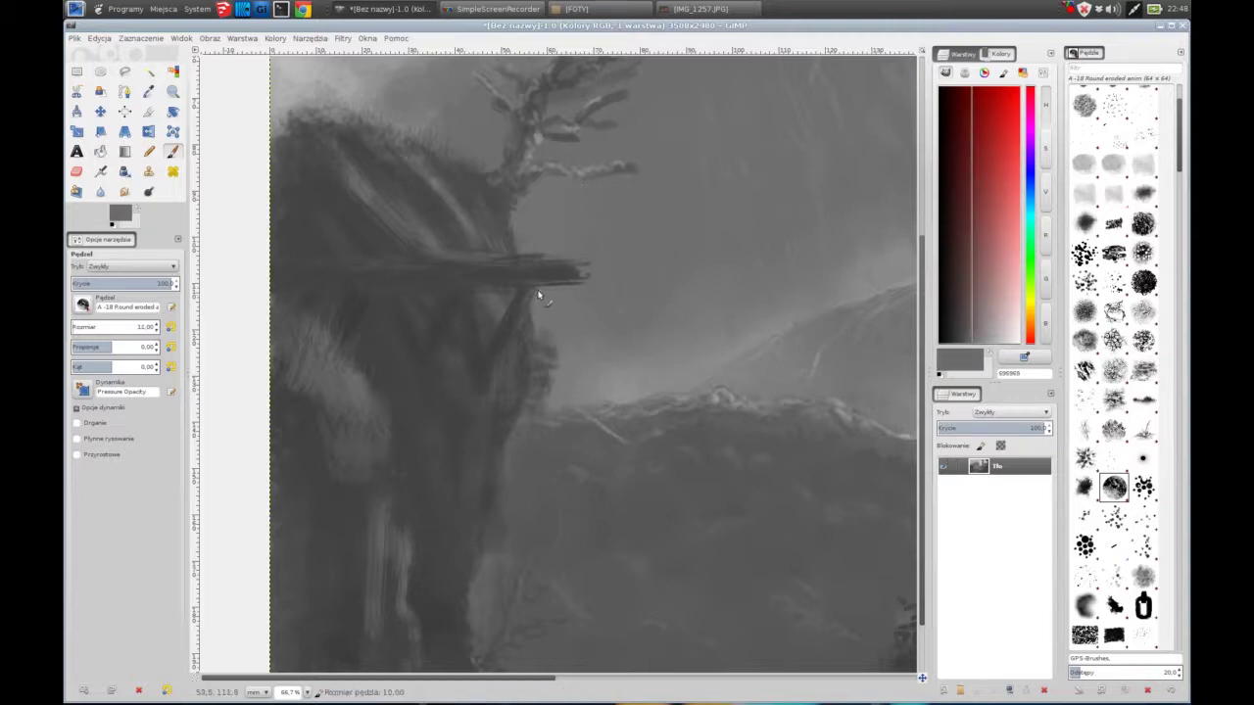
left_click(534, 294, "ctrl")
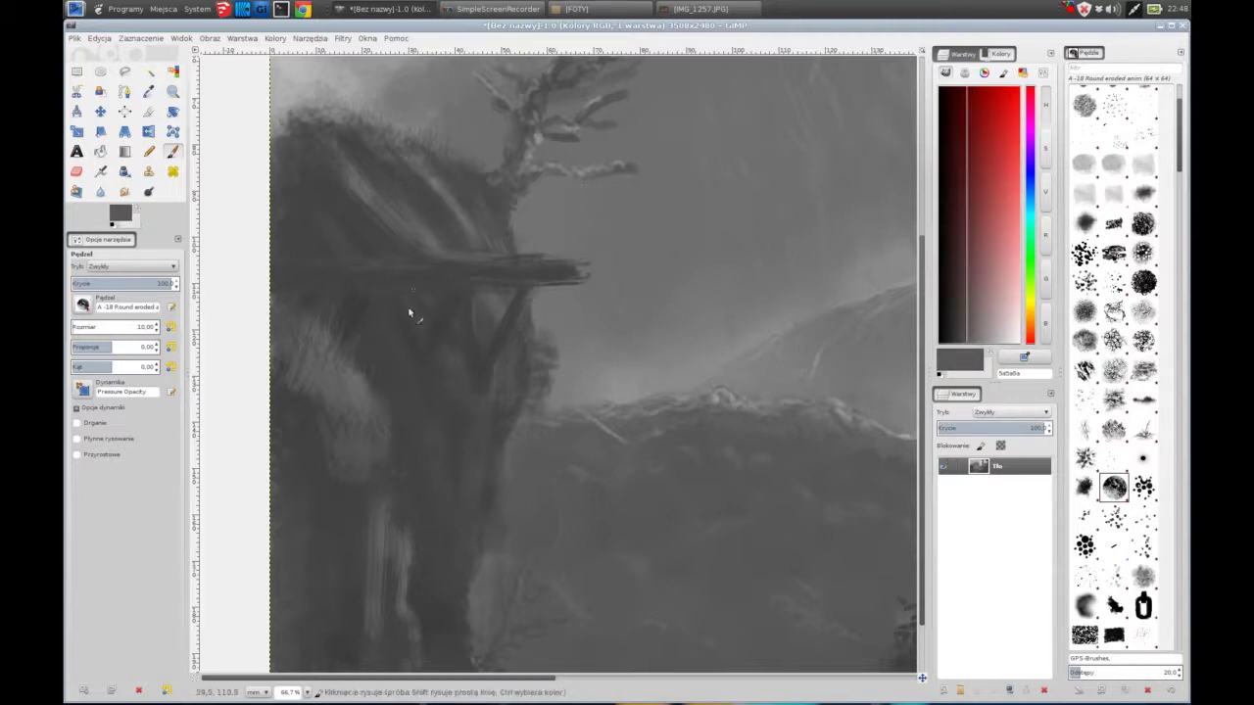
key("braceright")
key("braceright")
key("braceright")
left_click(418, 273, "ctrl")
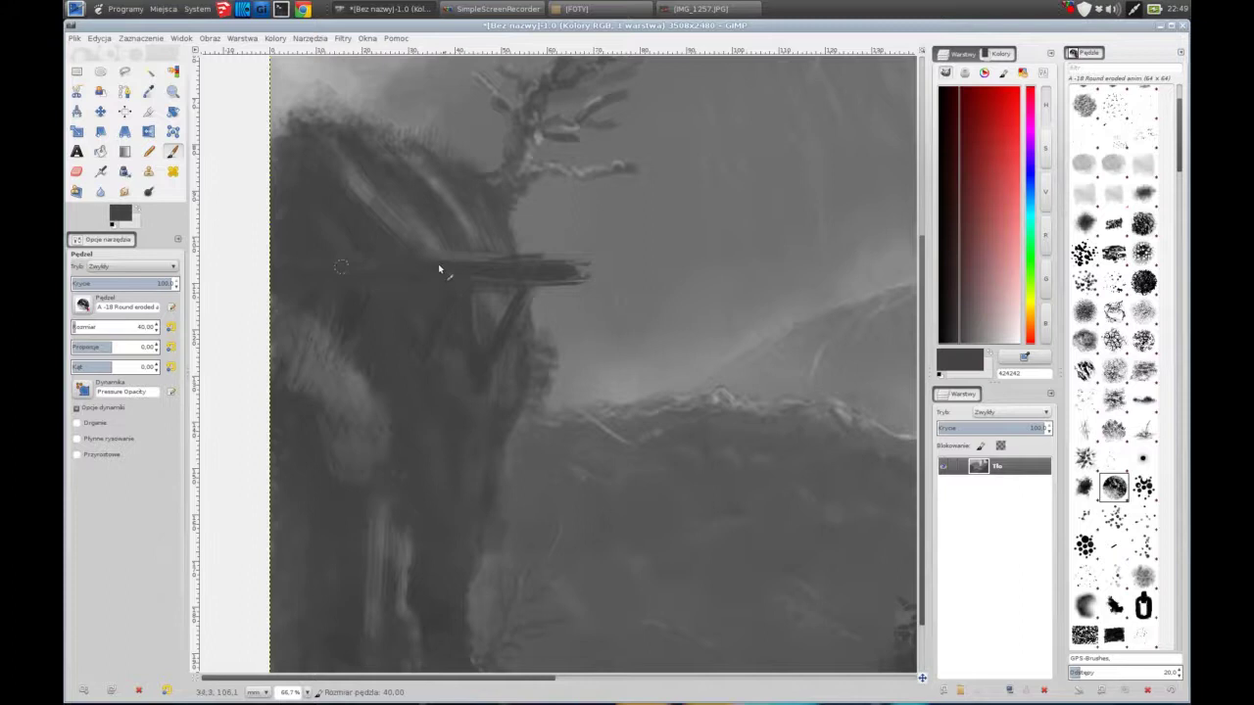
key("minus")
key("minus")
key("minus")
key("braceright")
key("braceright")
key("braceright")
left_click_drag(354, 379, 372, 481)
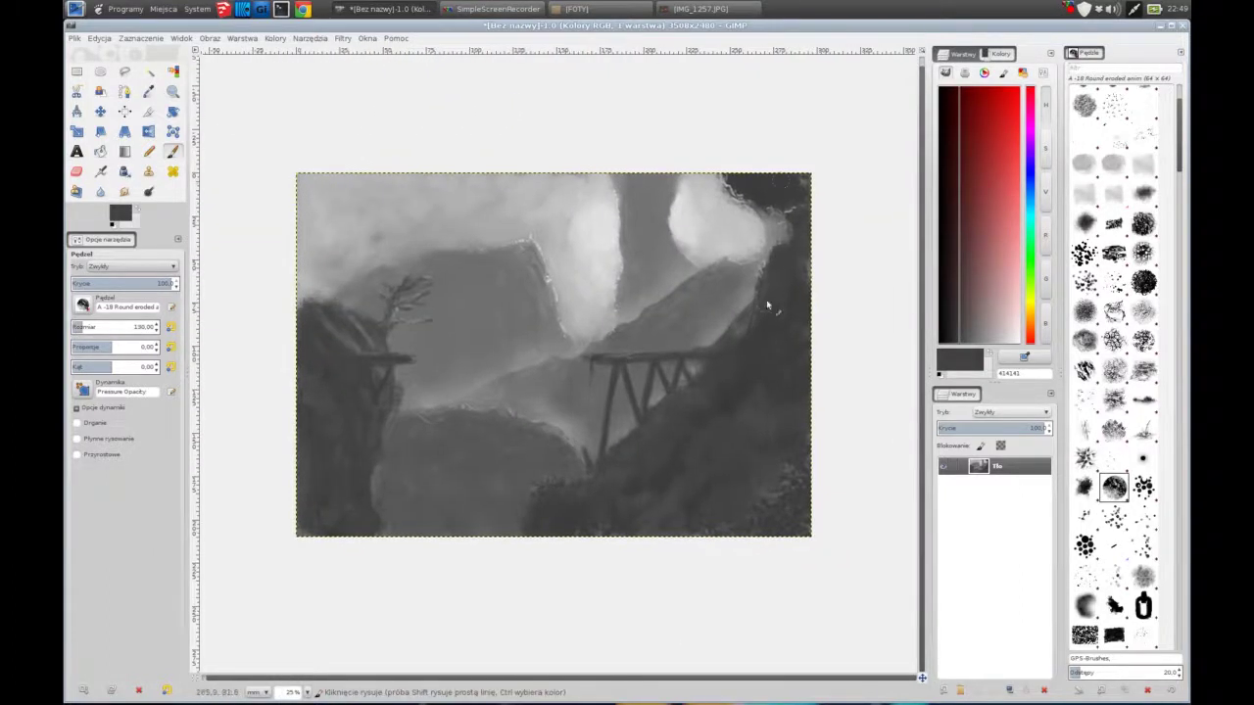
Step: On a new layer, paint a dark hot-air balloon with ropes and a small basket
left_click(946, 692)
left_click(677, 430)
key("bracketleft")
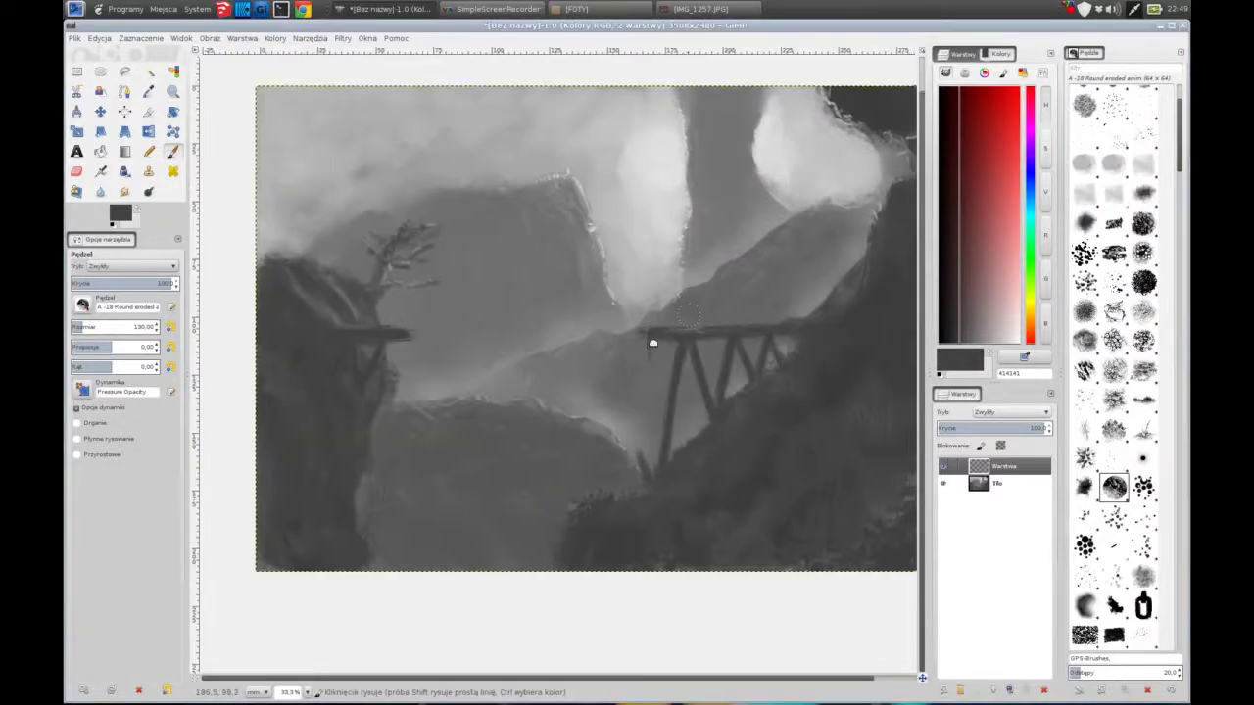
key("bracketleft")
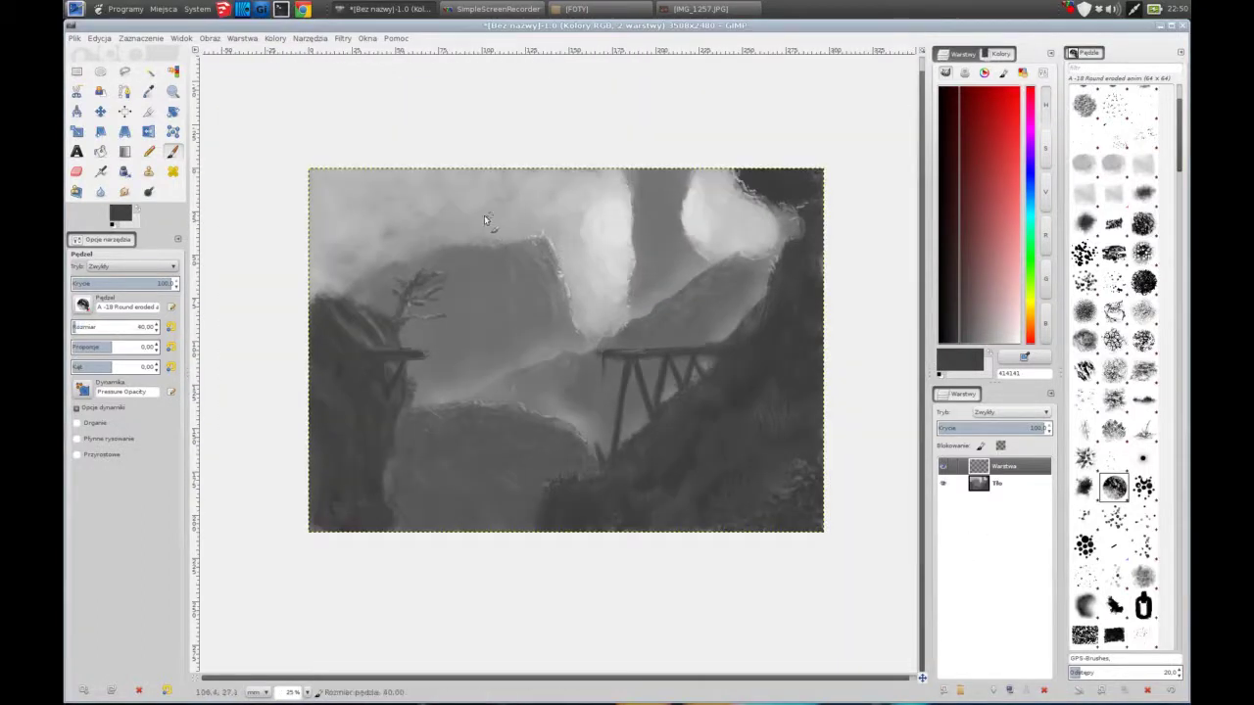
mouse_move(527, 211)
left_mouse_down()
mouse_move(500, 219)
mouse_move(509, 210)
mouse_move(498, 233)
left_mouse_up()
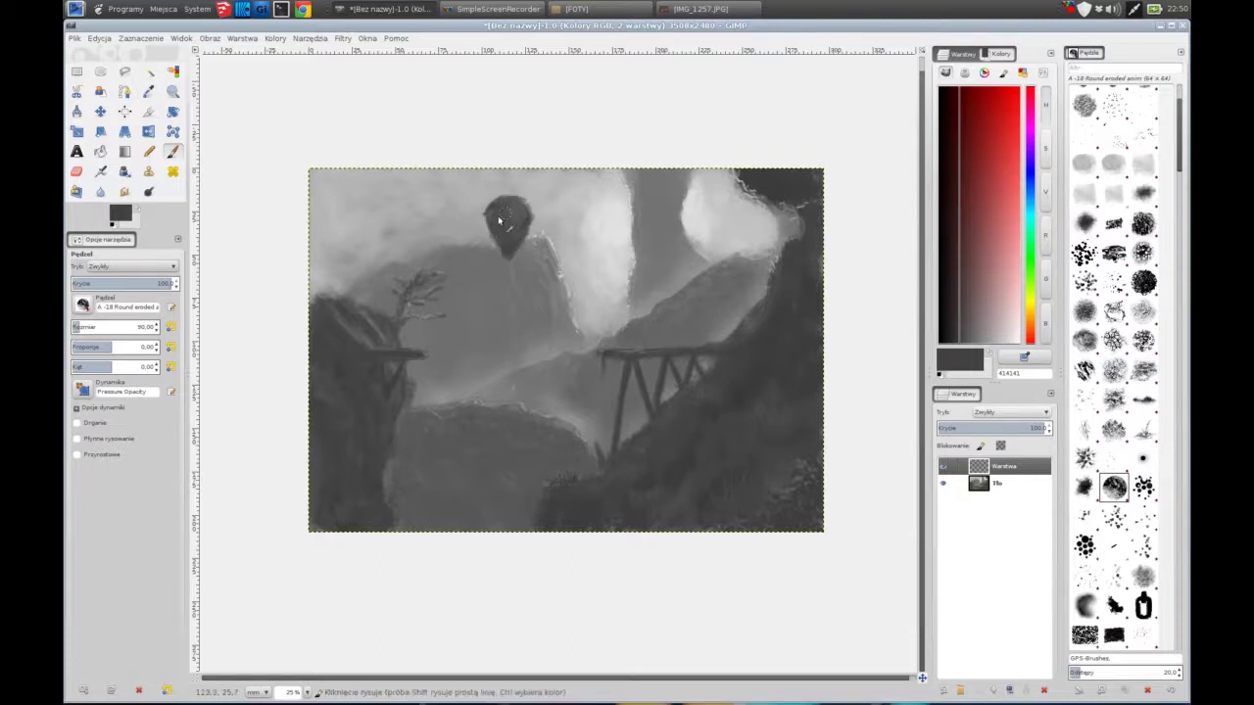
key("bracketleft")
scroll(513, 252, "up", 3)
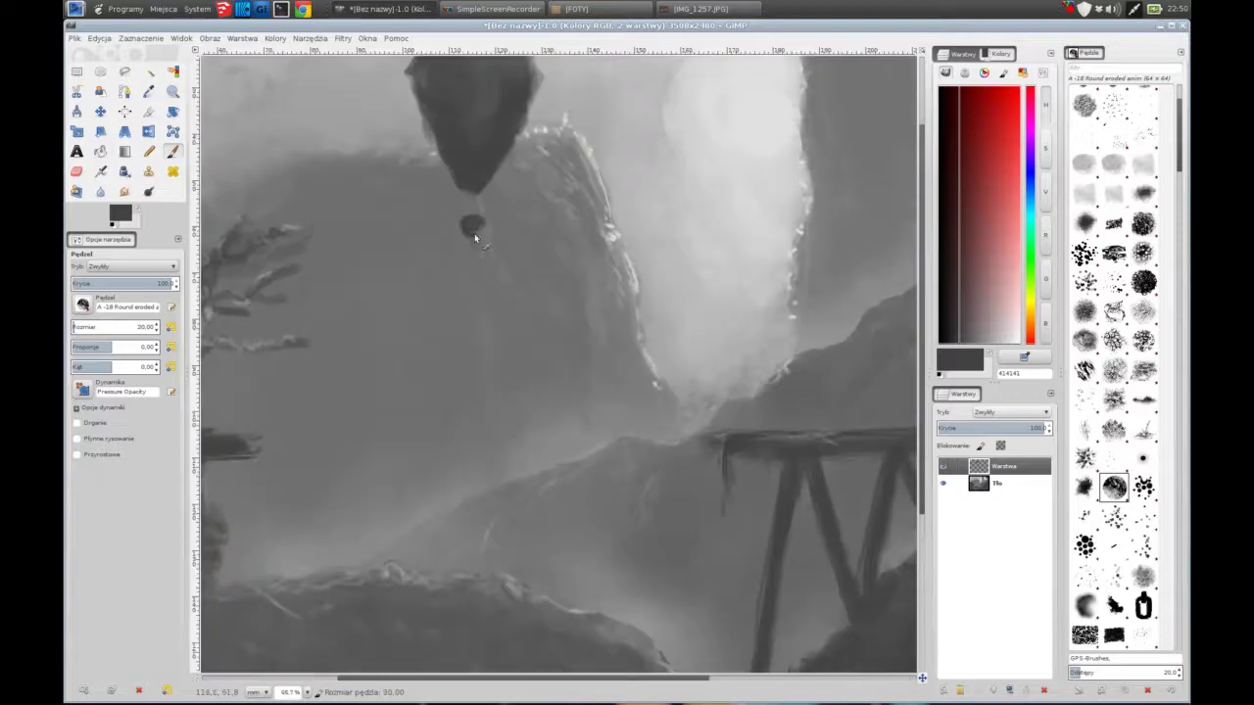
key("bracketright")
key("bracketright")
key("bracketright")
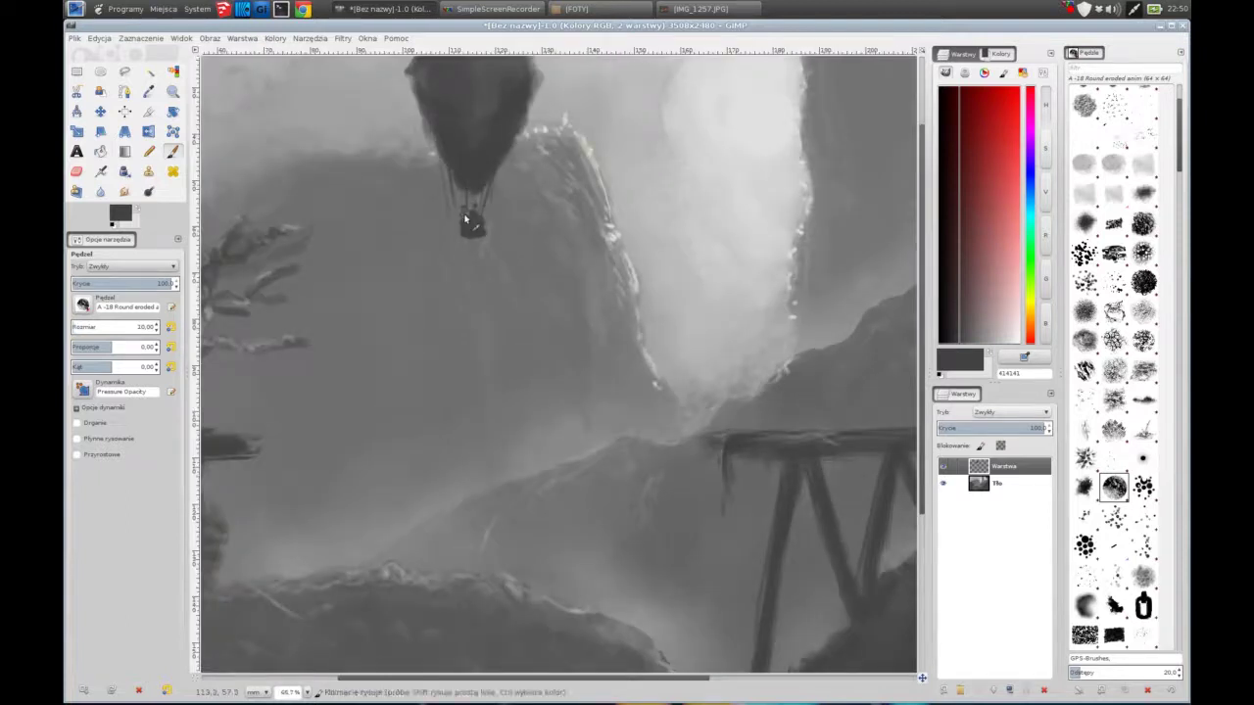
scroll(474, 210, "up", 2)
left_click(485, 113, "ctrl")
Step: Raise the balloon layer's brightness with Brightness-Contrast
left_click(275, 39)
left_click(313, 127)
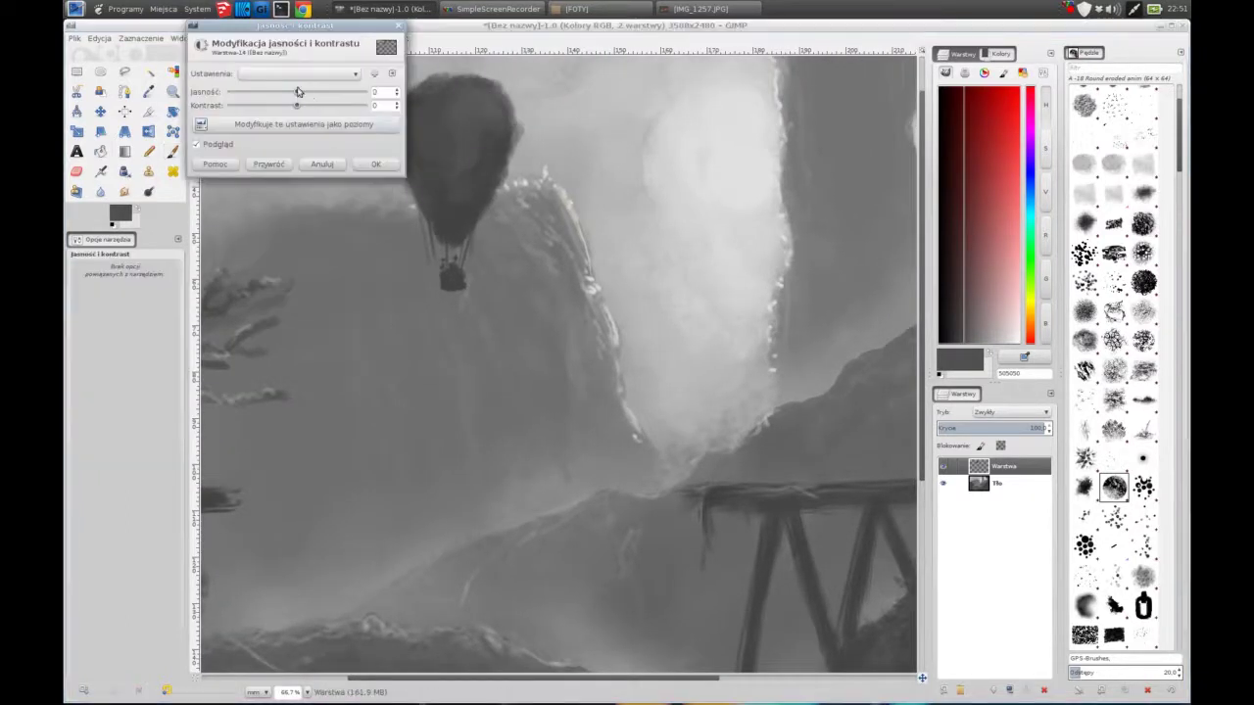
left_click_drag(298, 94, 310, 94)
left_click(324, 164)
Step: Paint a thin light grey rim along the balloon's right edge
key("p")
key("x")
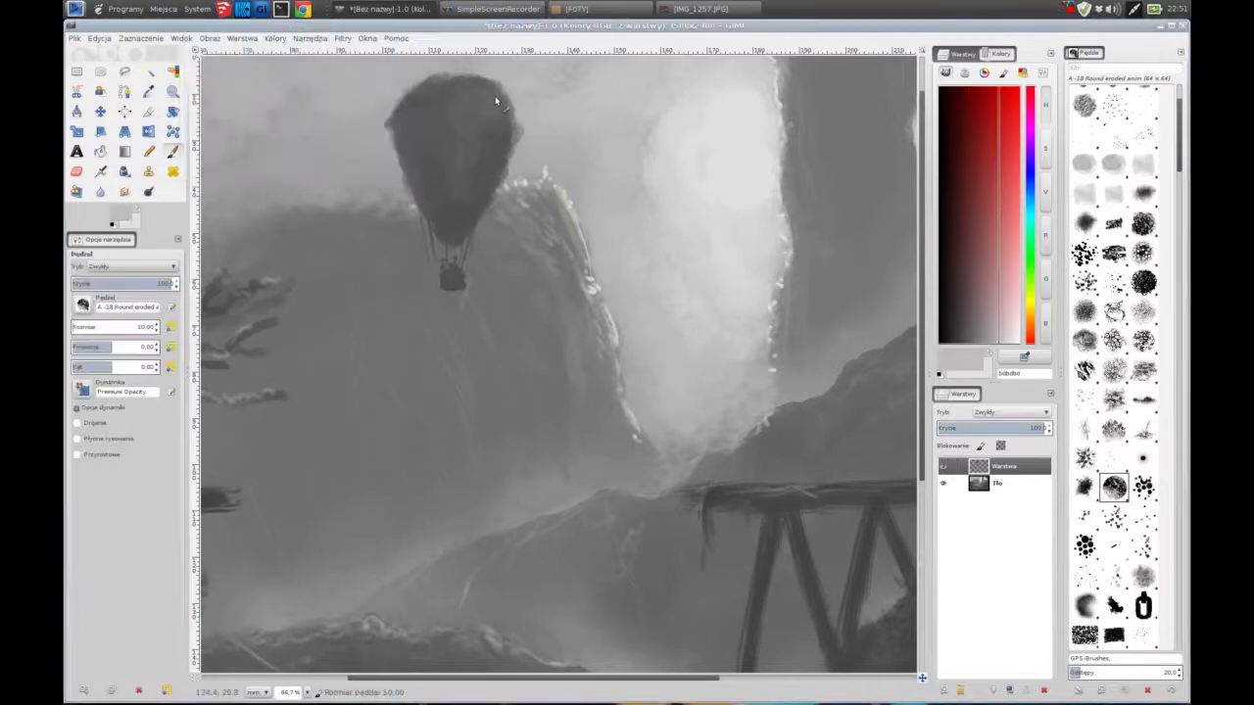
left_click_drag(513, 107, 506, 124)
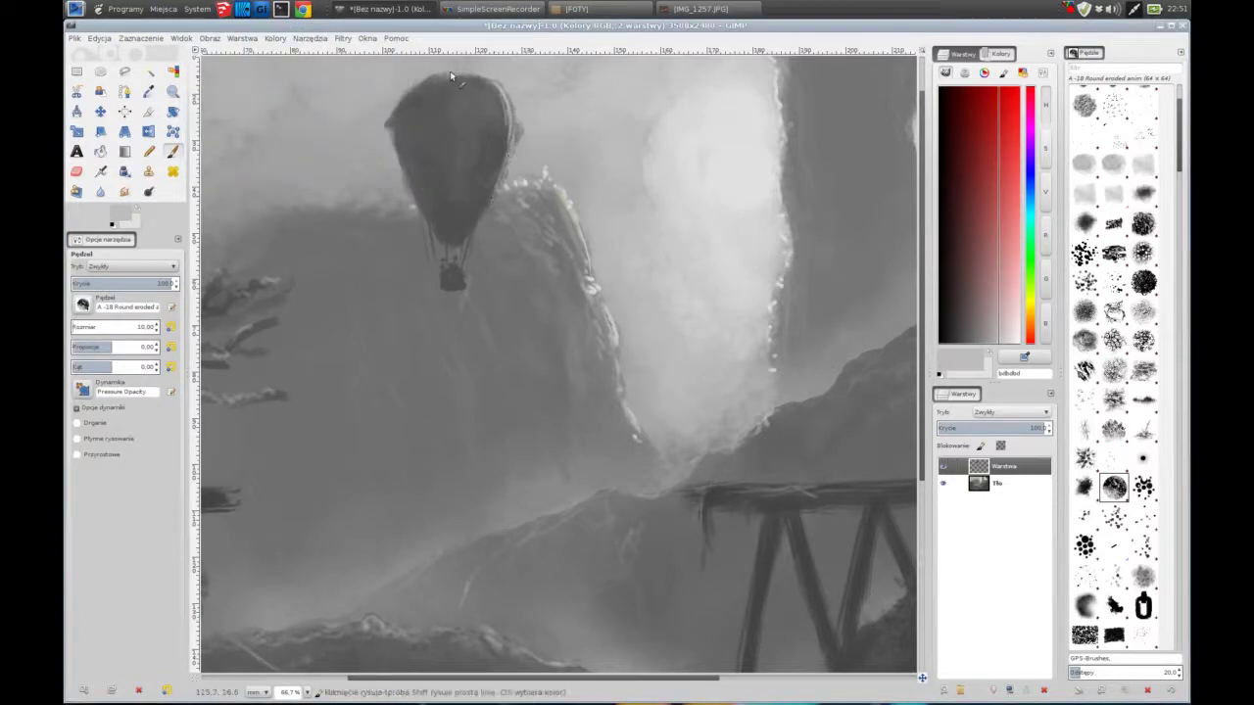
left_click(465, 209, "ctrl")
key("bracketleft")
key("bracketleft")
key("bracketleft")
left_click(516, 100, "ctrl")
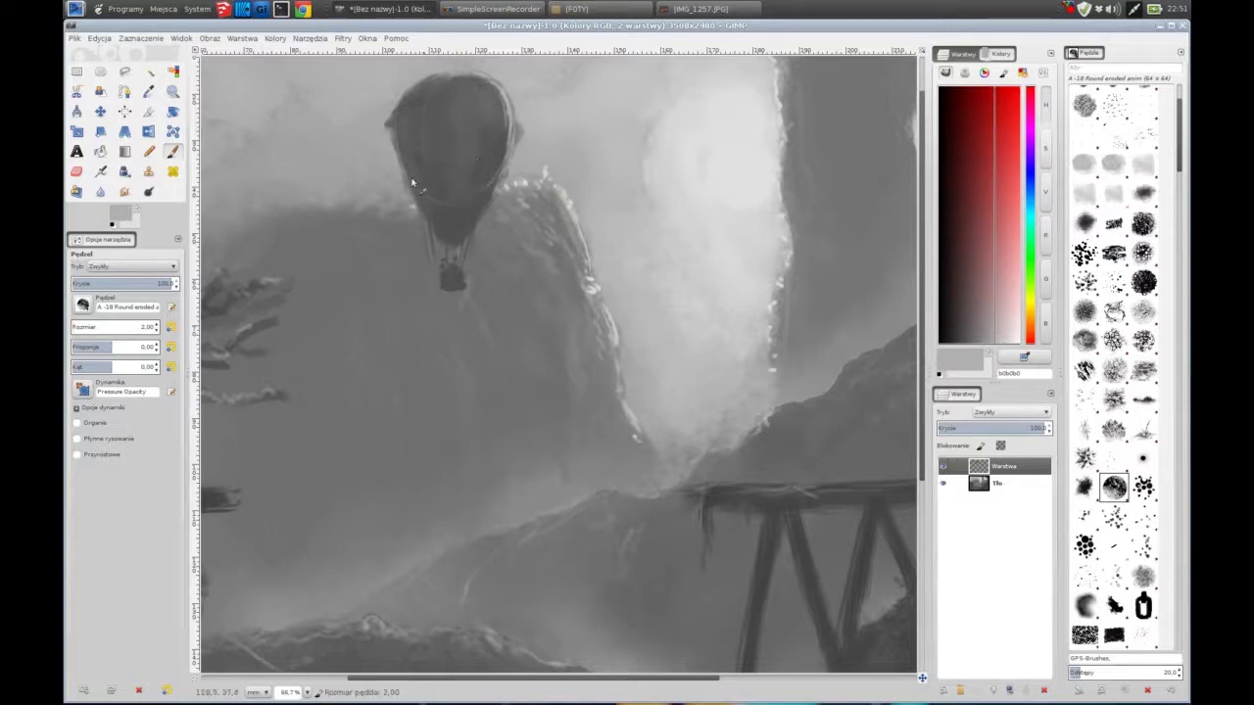
Step: Erase stray strokes on both balloon edges and darken its ropes
key("shift+e")
left_click_drag(487, 73, 517, 152)
left_click_drag(389, 108, 399, 163)
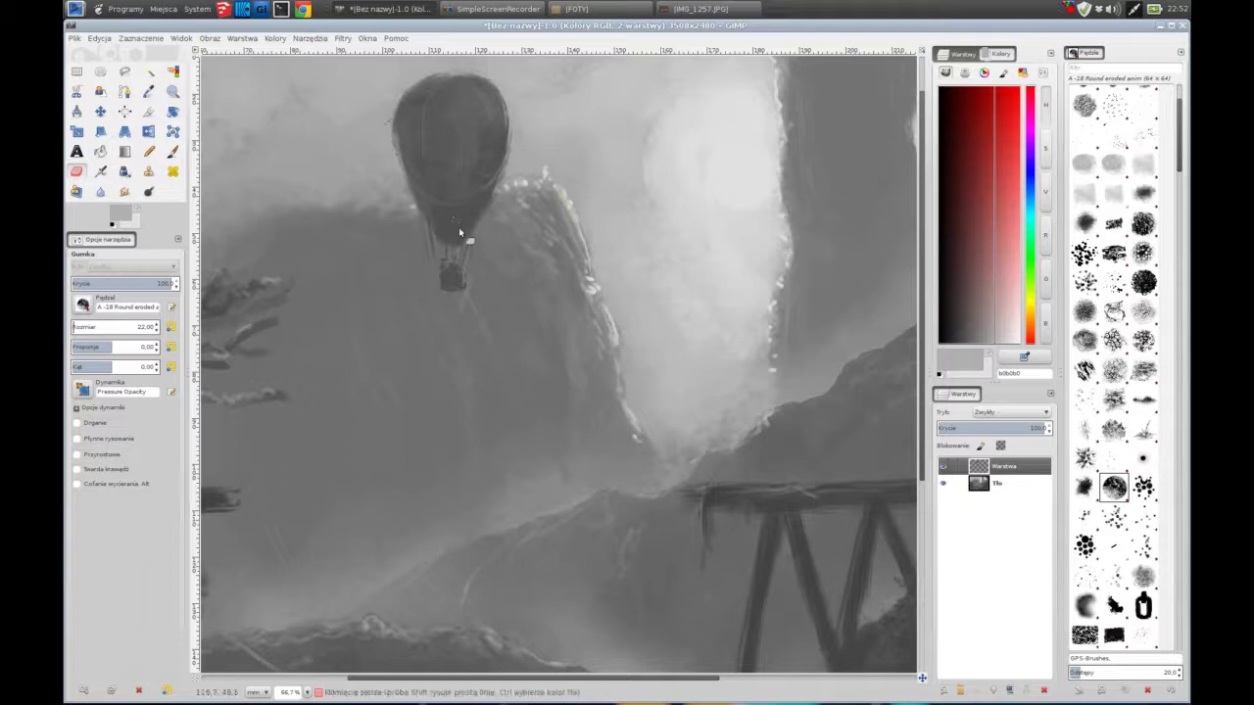
key("p")
left_click_drag(428, 210, 445, 244)
Step: Soften the balloon's tone with Brightness-Contrast and view the whole painting
left_click(275, 38)
left_click(302, 94)
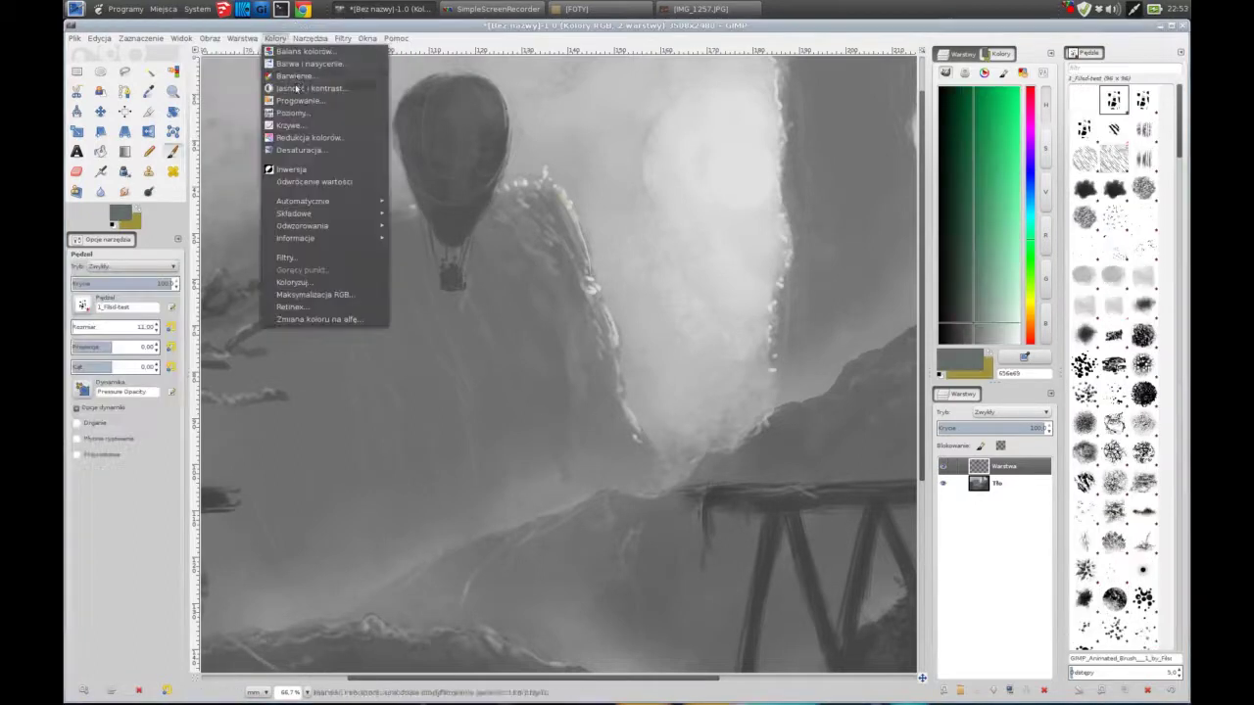
left_click(370, 163)
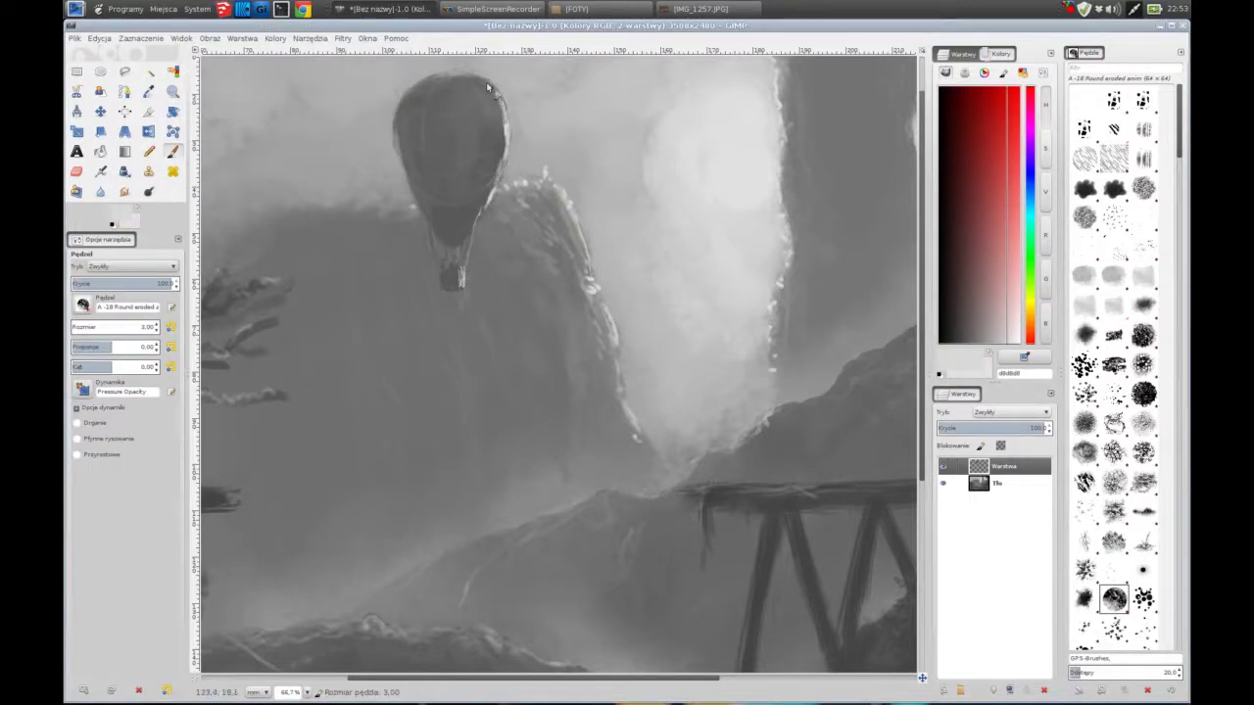
key("minus")
key("minus")
key("minus")
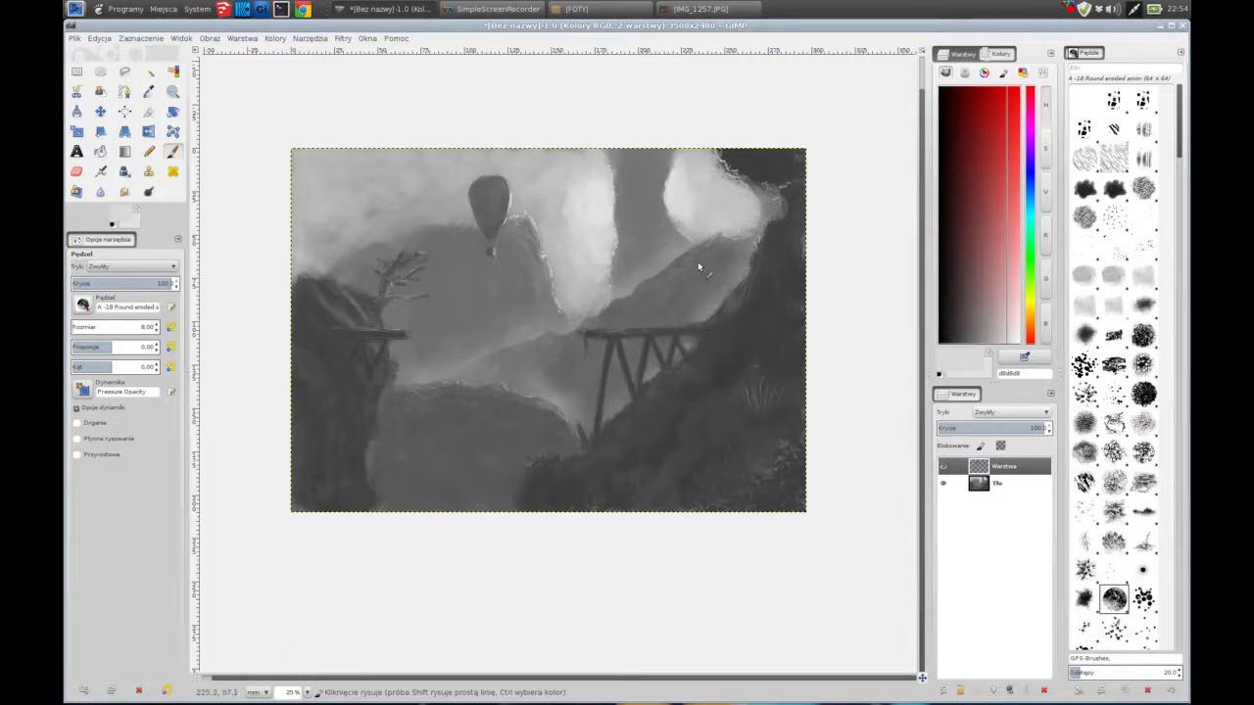
Step: Add a new layer named smog above the painting
scroll(1114, 372, "down", 5)
left_click(942, 690)
left_click(681, 431)
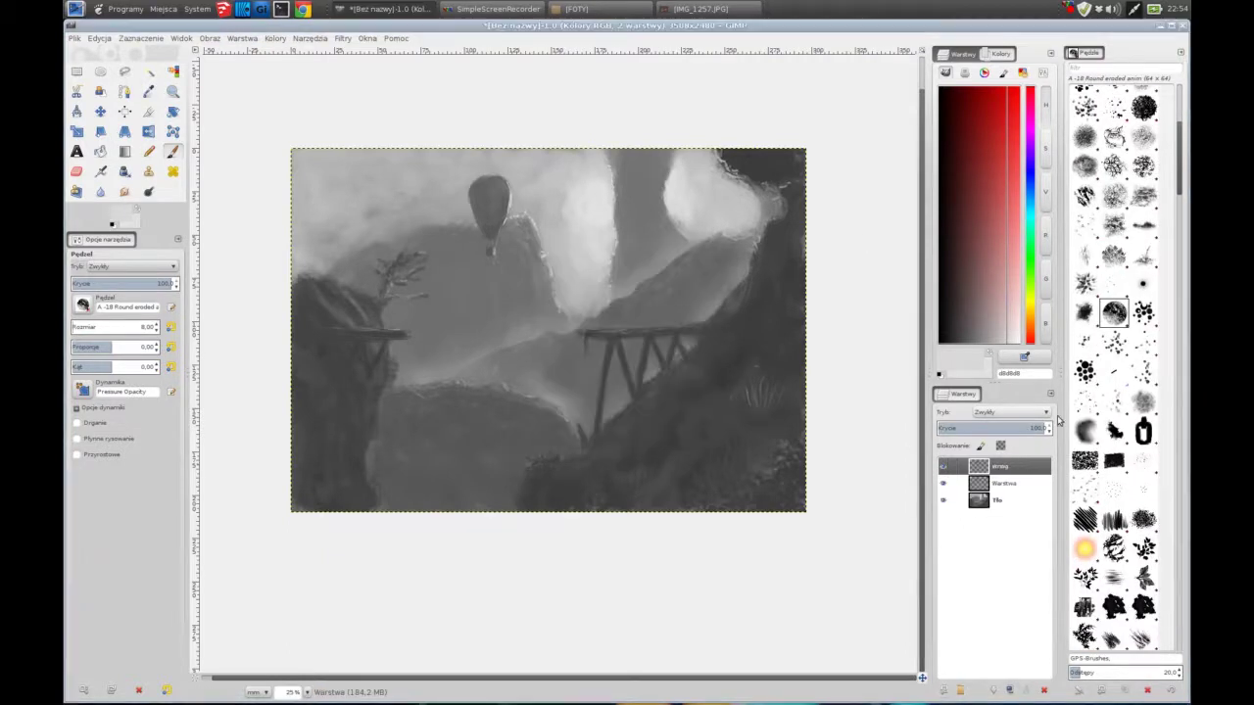
scroll(1113, 294, "down", 3)
Step: Brush smoky mist across the sky and lower canyon with a large 3 Smoke brush
left_click(1143, 304)
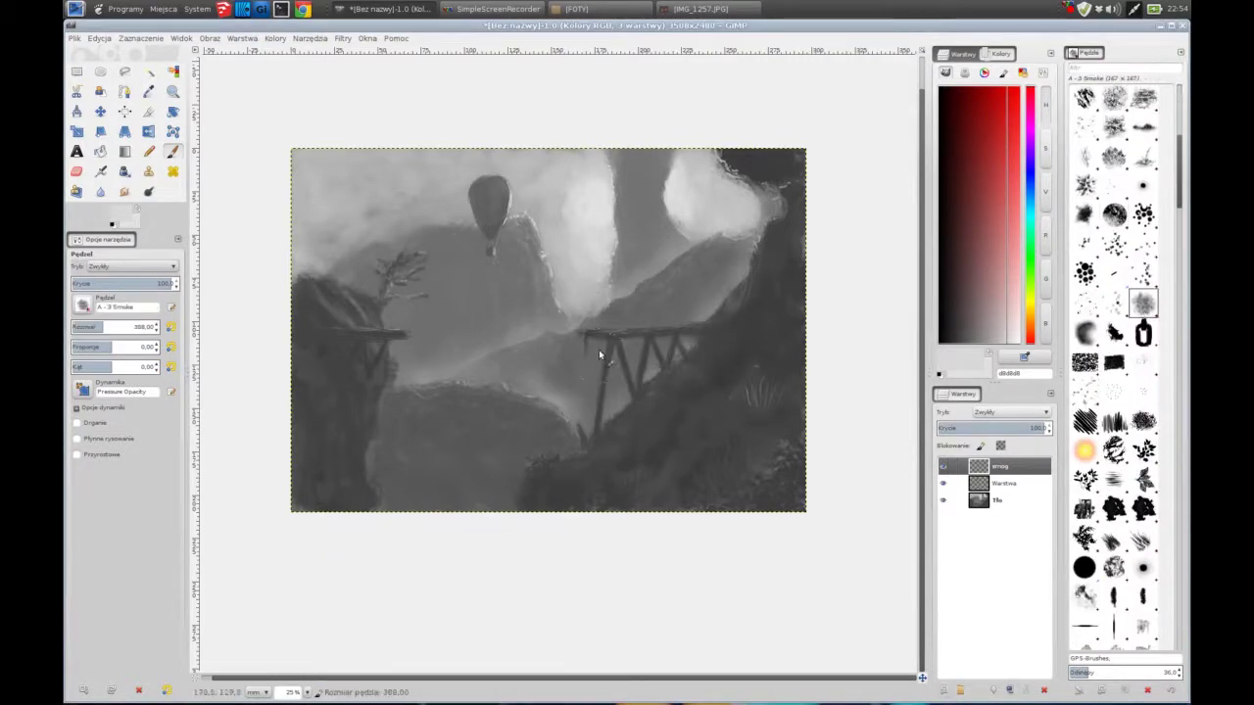
key("End")
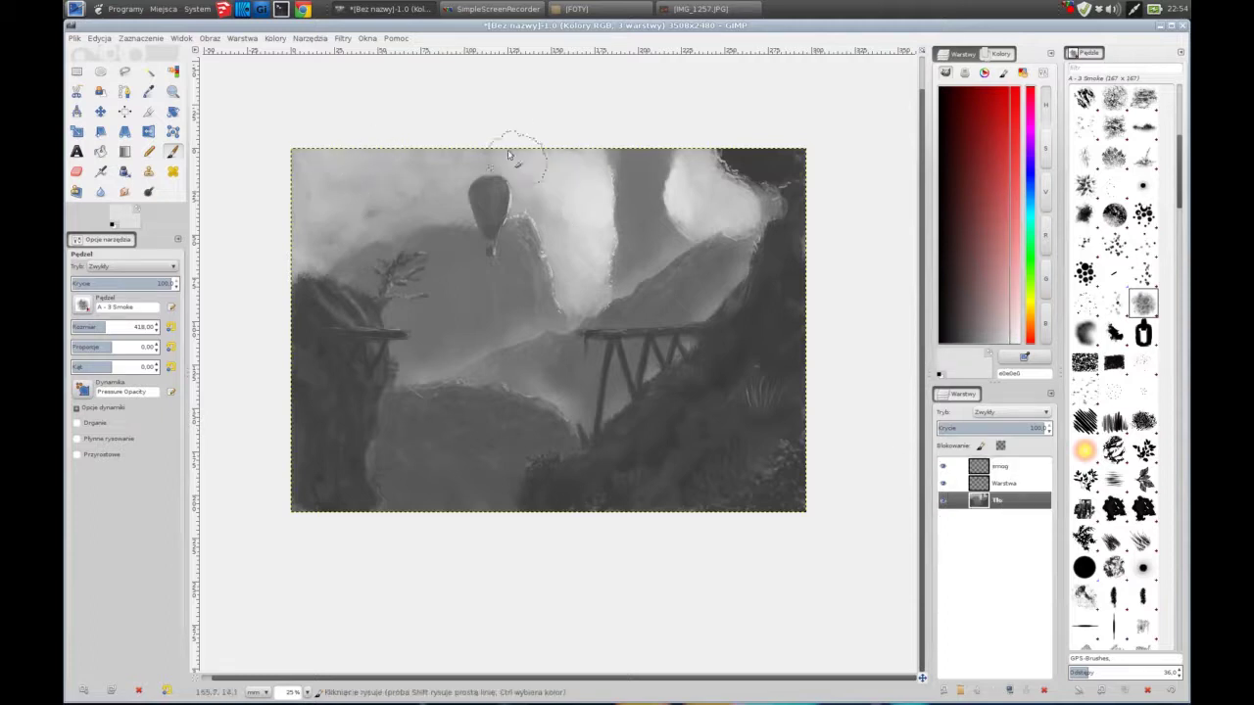
left_click_drag(509, 154, 336, 190)
key("Home")
mouse_move(391, 431)
left_mouse_down()
mouse_move(443, 459)
mouse_move(455, 439)
mouse_move(420, 498)
mouse_move(446, 457)
left_mouse_up()
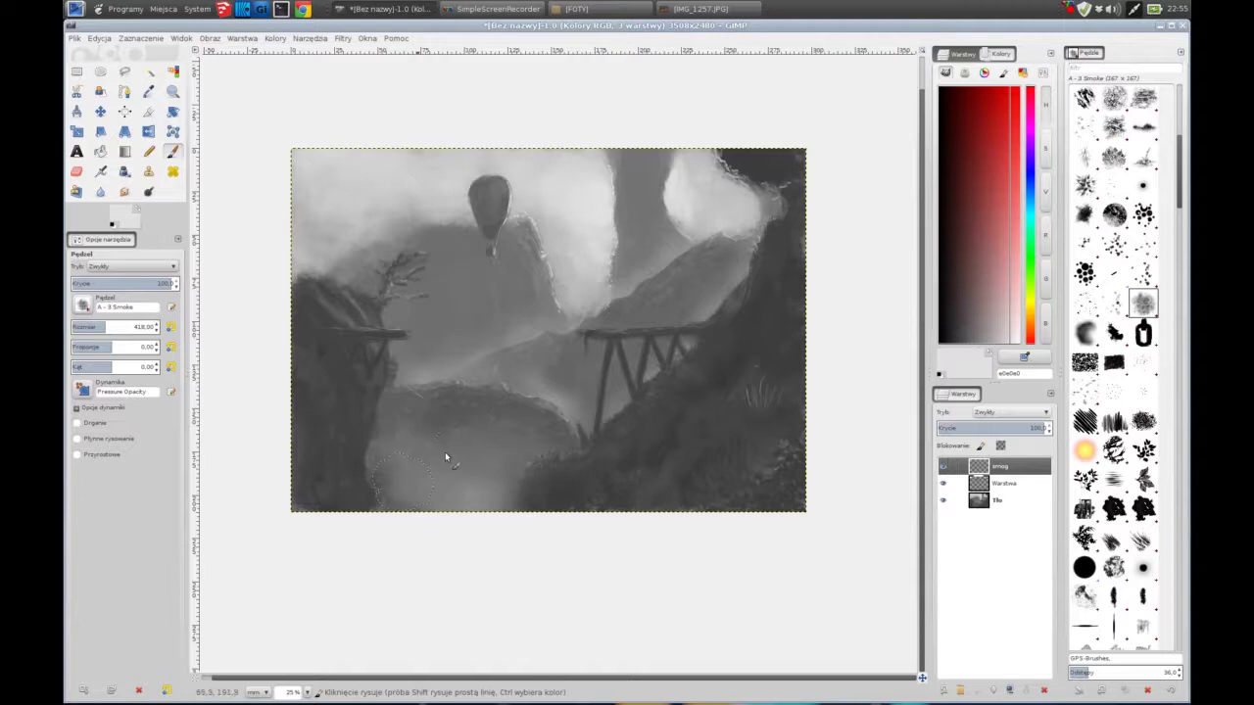
Step: With a small 7_Spot_pastel50 brush, paint light and darker grey haze left of the balloon
key("comma")
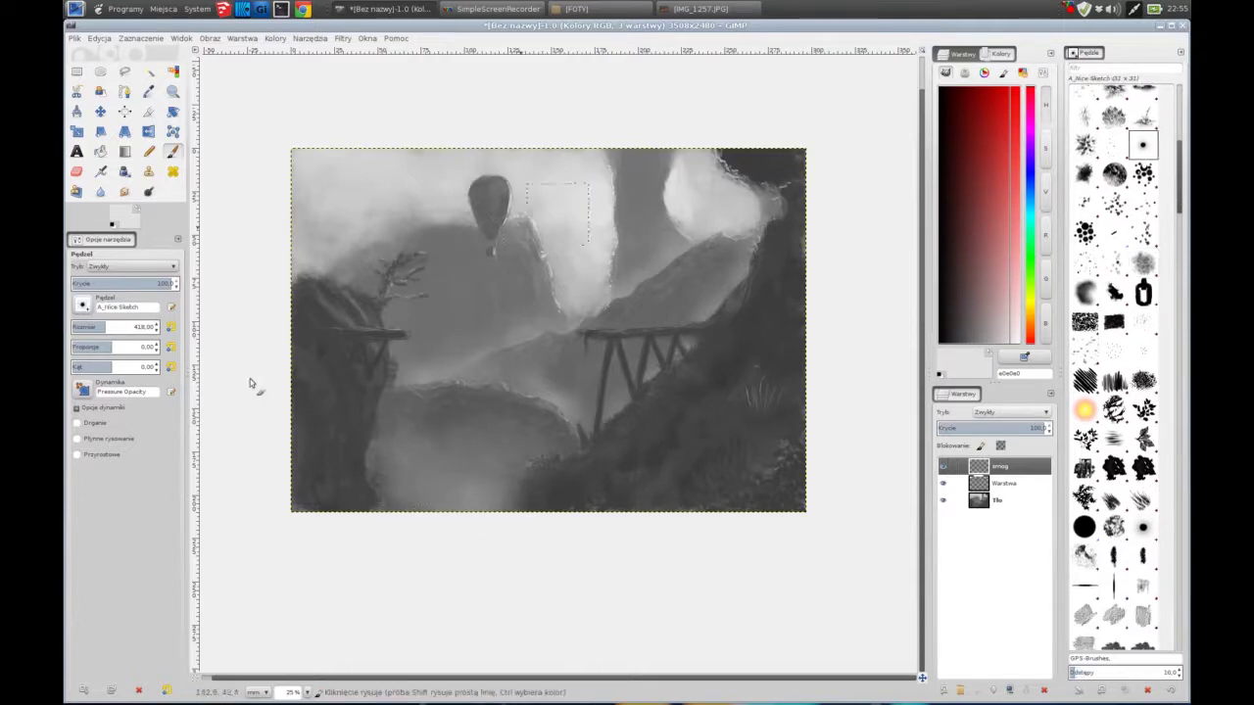
scroll(1132, 253, "down", 5)
left_click(1142, 251)
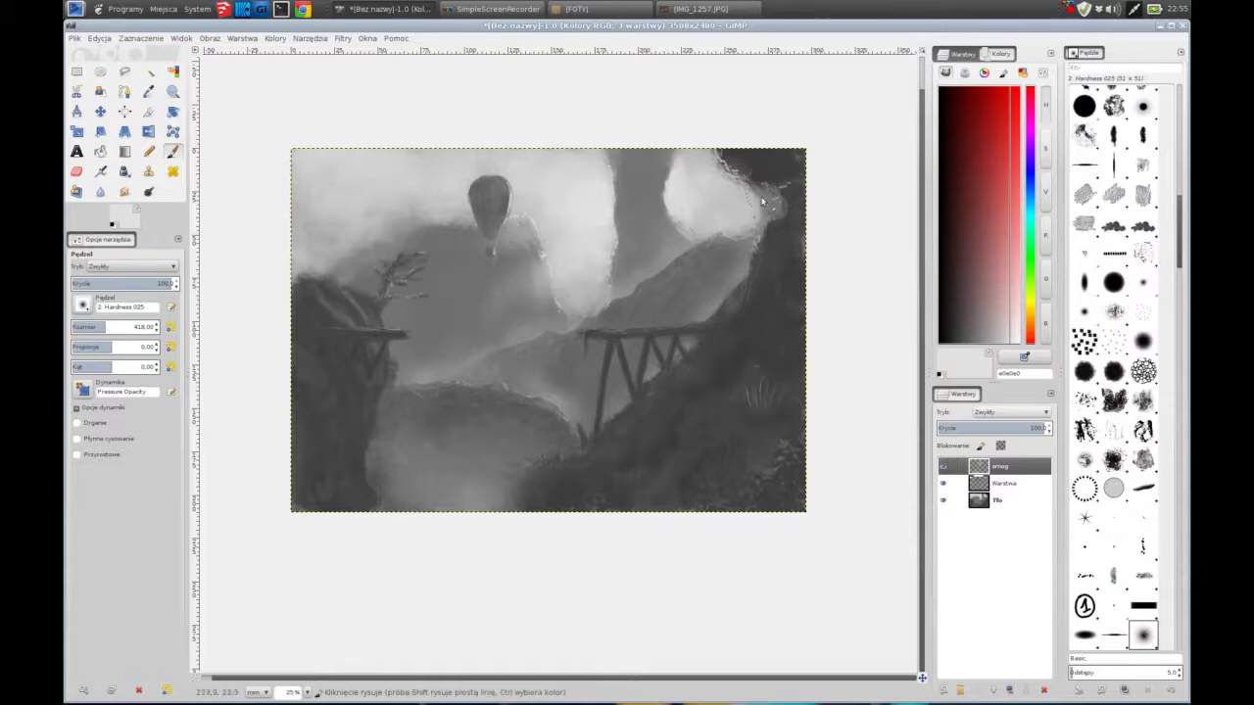
key("period")
key("period")
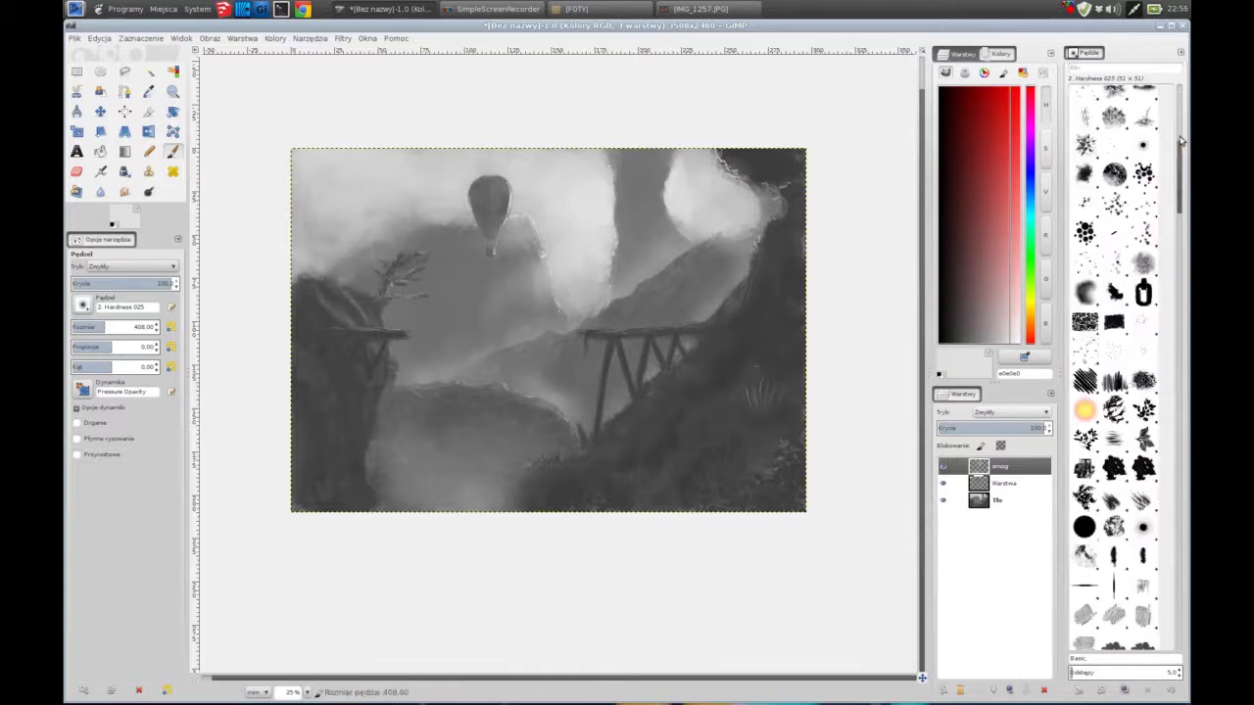
key("period")
key("period")
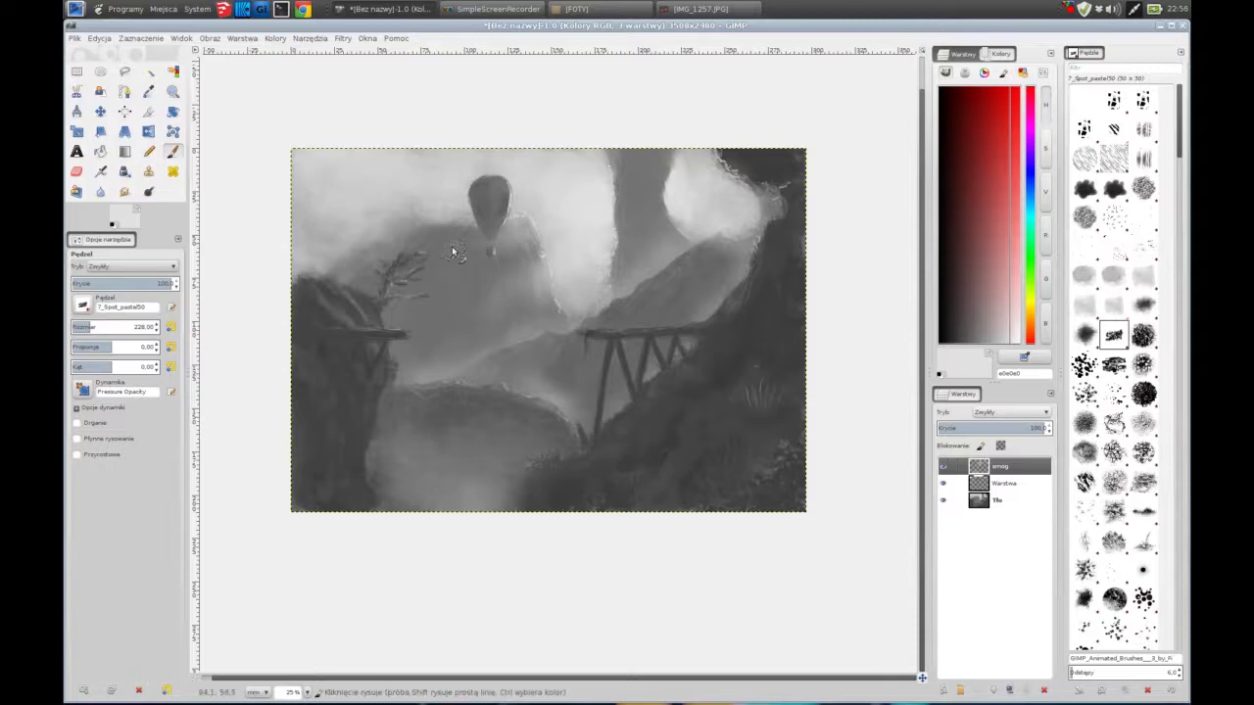
left_click_drag(423, 223, 325, 227)
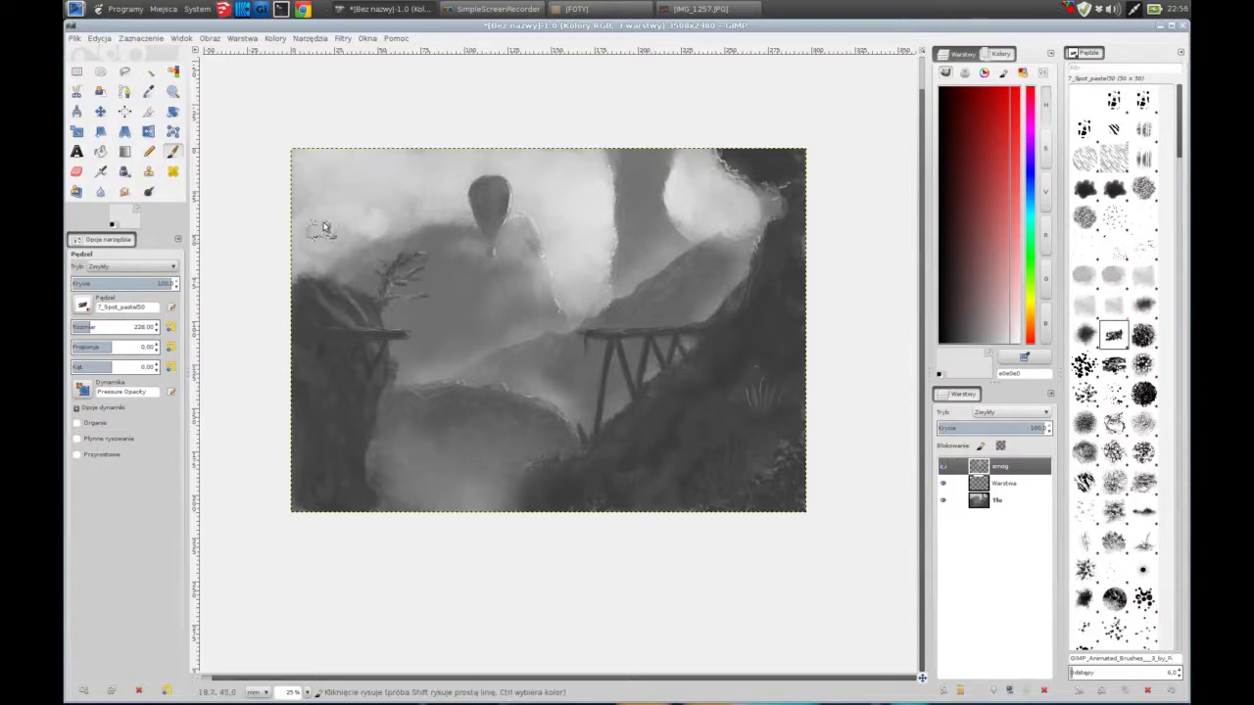
left_click(422, 250, "ctrl")
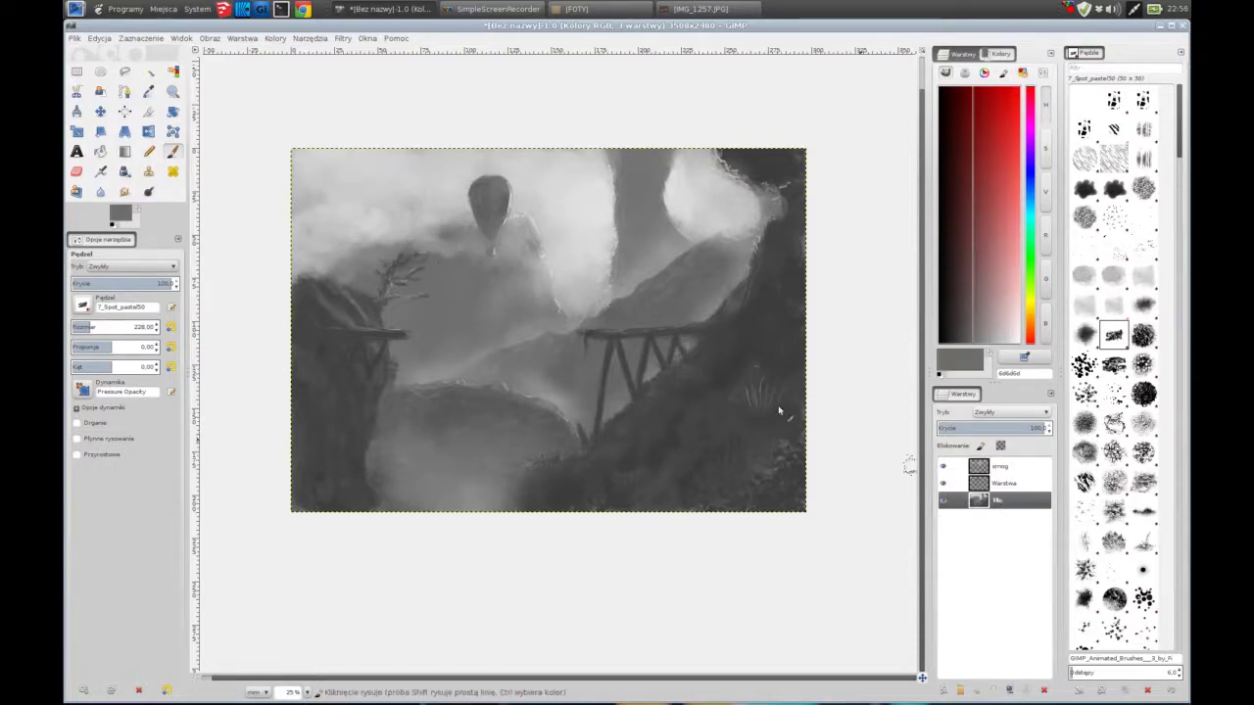
mouse_move(414, 210)
left_mouse_down()
mouse_move(304, 203)
mouse_move(382, 196)
left_mouse_up()
Step: Brighten the mist between the balloon and right cloud with sampled light grey, then smudge it
left_click(294, 207, "ctrl")
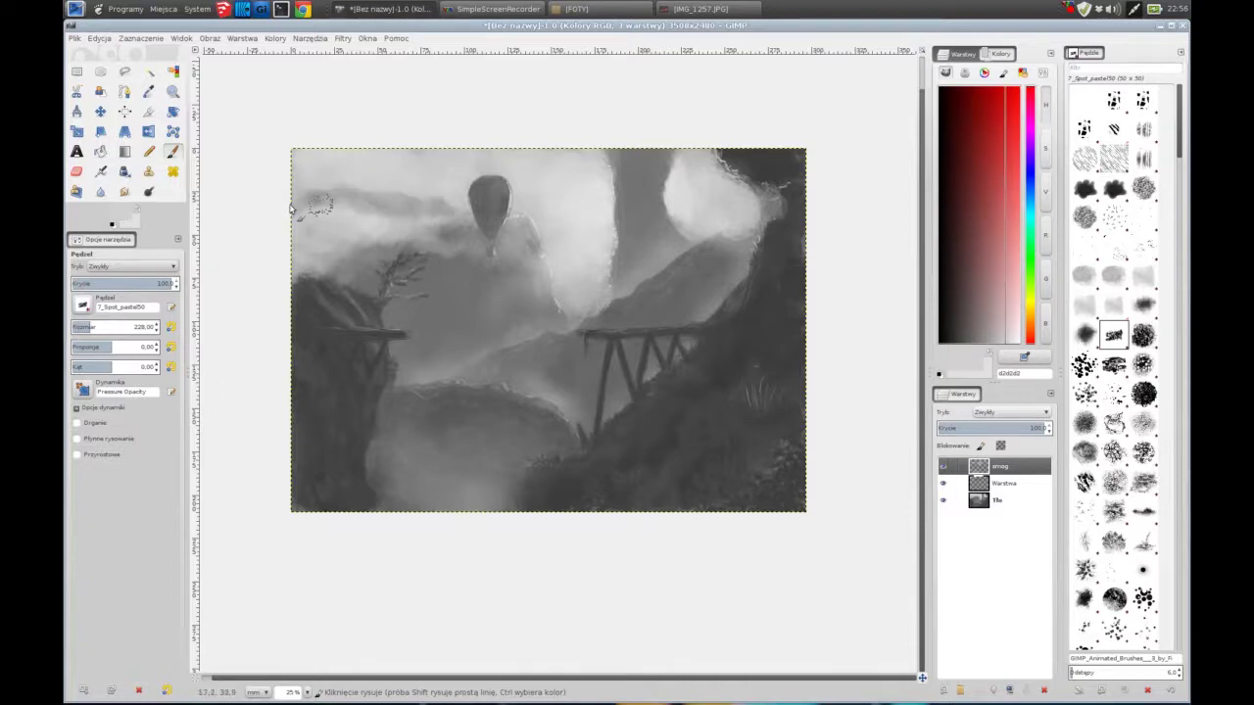
left_click(363, 202, "ctrl")
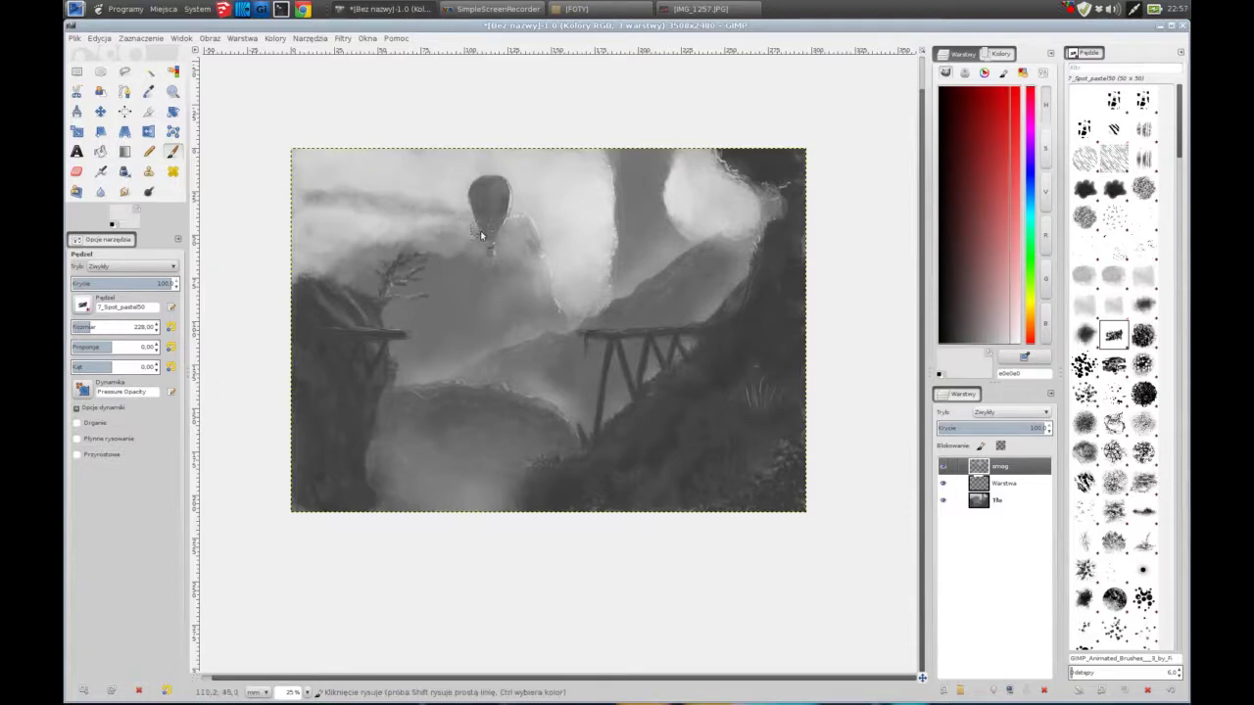
left_click_drag(538, 242, 663, 253)
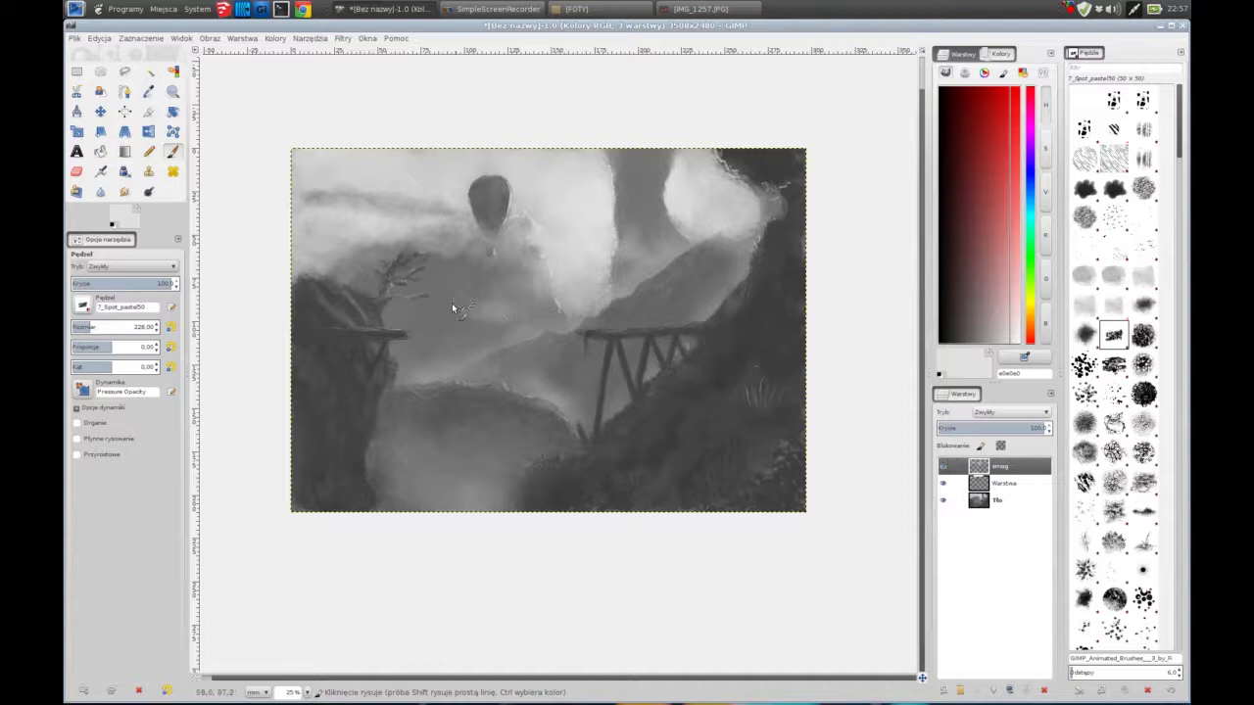
key("bracketleft")
key("bracketleft")
key("bracketleft")
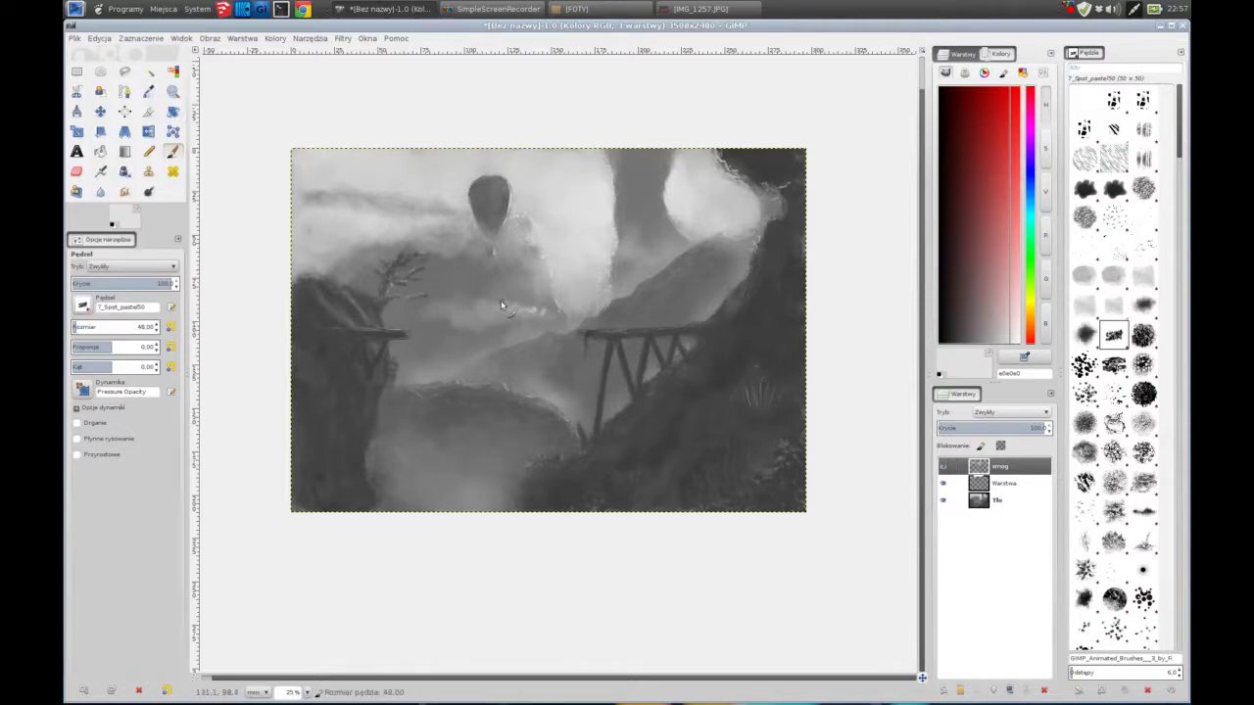
key("shift+e")
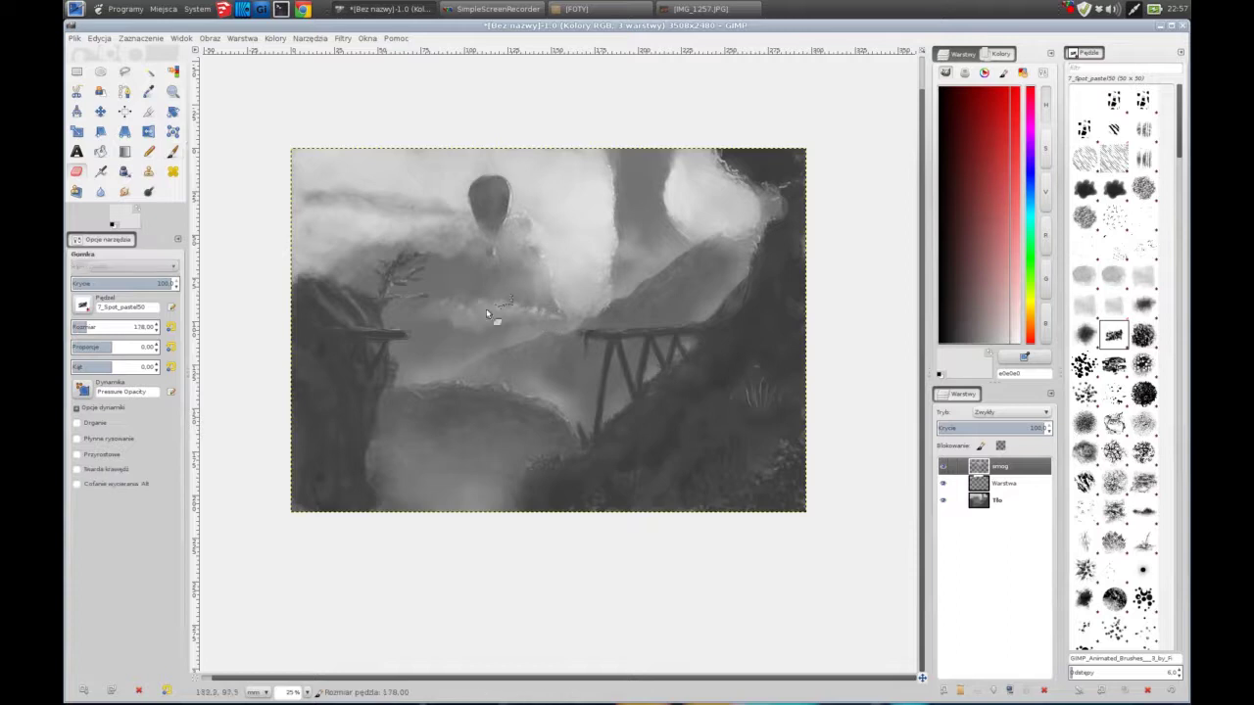
key("s")
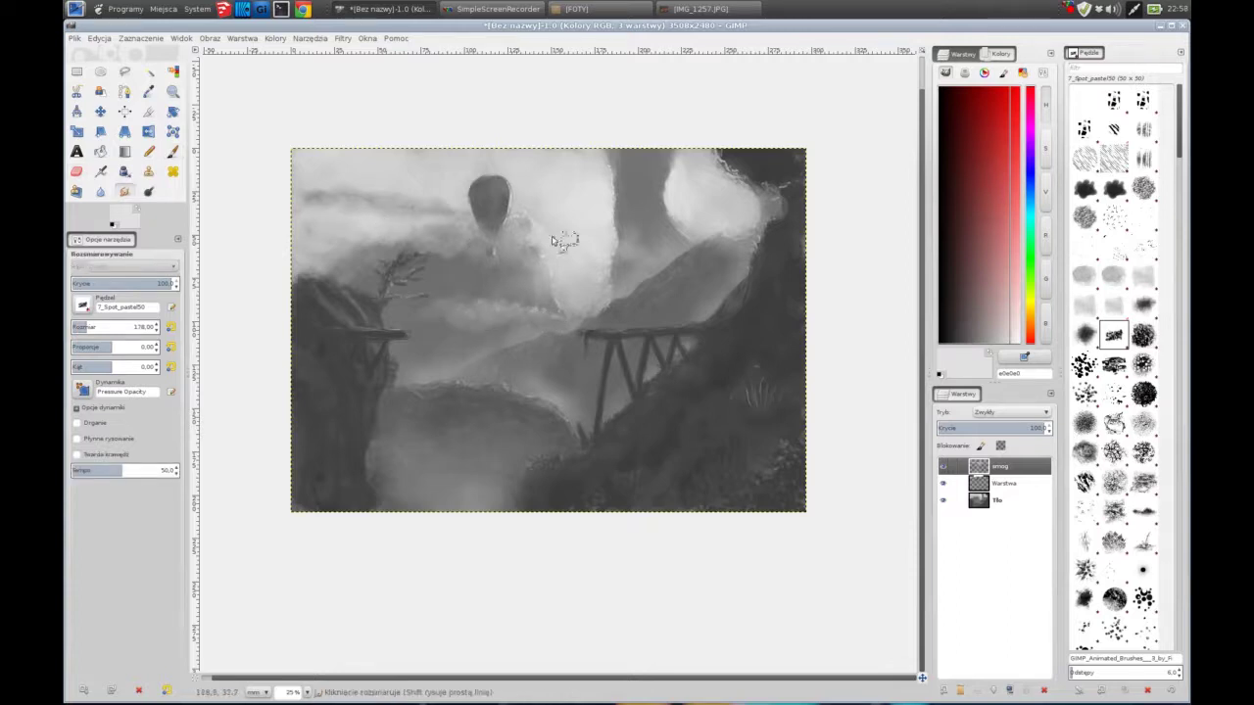
Step: Make the Tło layer active and hide the docks to view the whole canvas
left_click(999, 499)
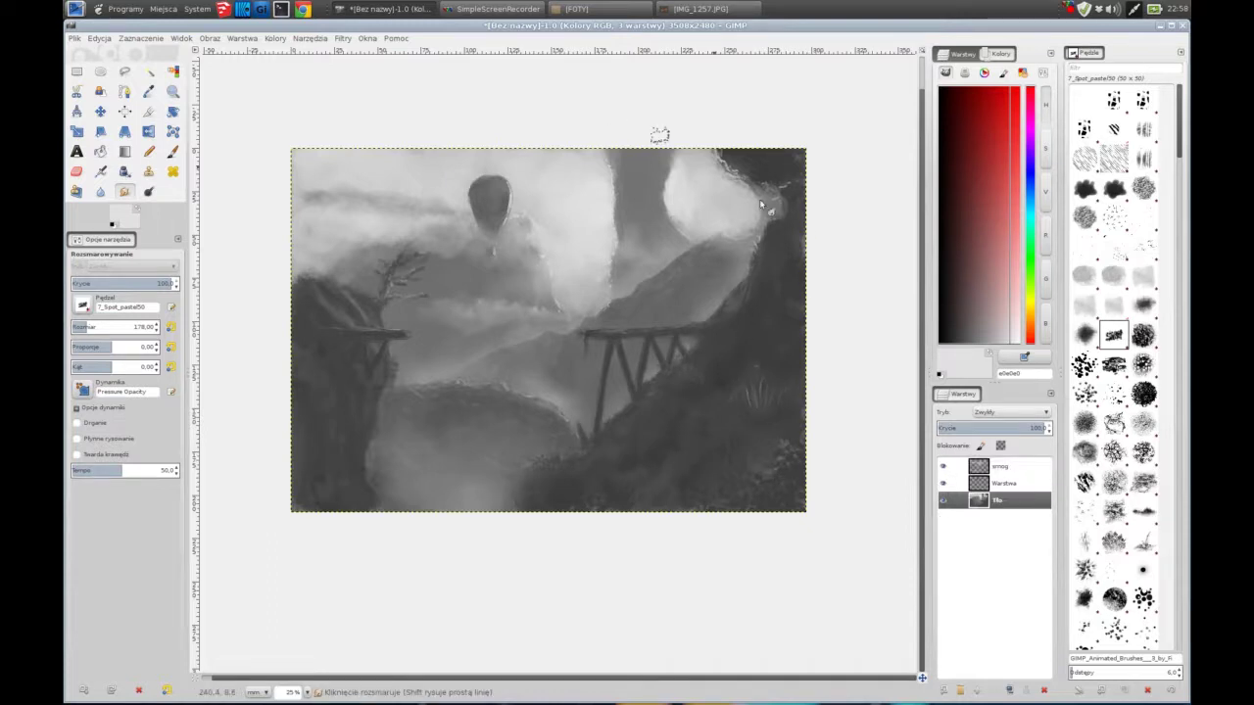
key("plus")
key("Tab")
key("plus")
key("minus")
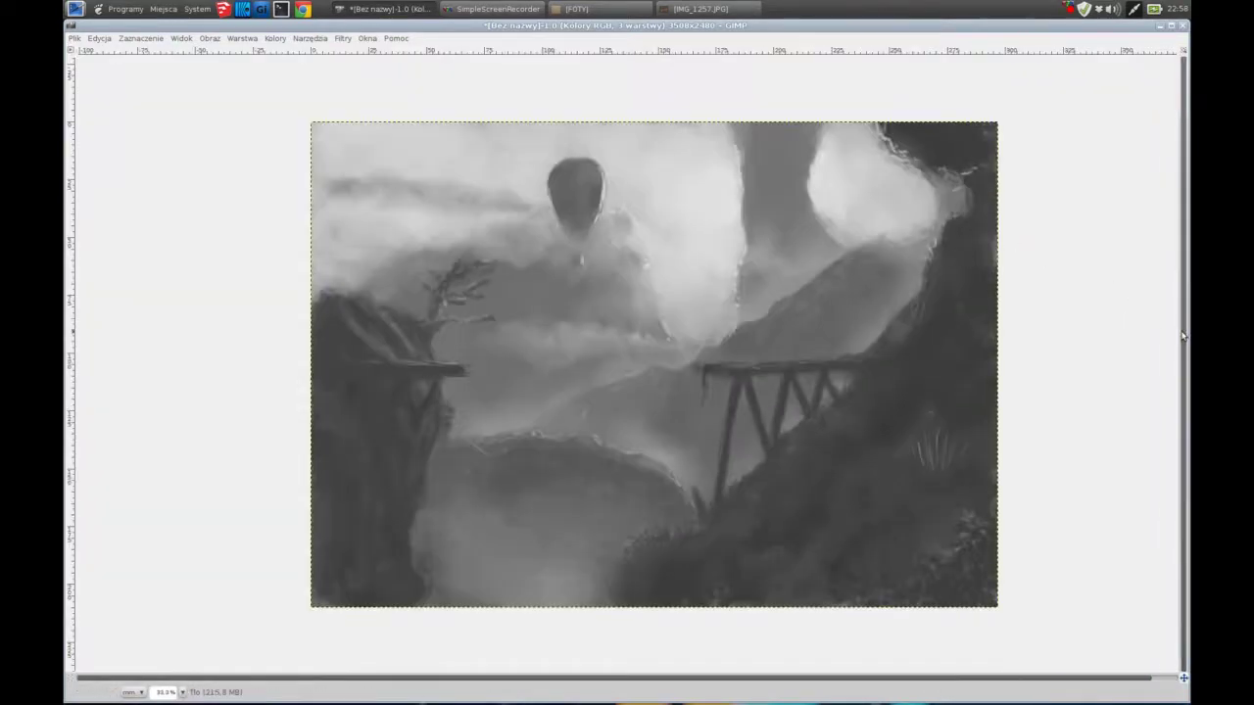
Step: Restore the docks and create a layer named kolor in Color blending mode
key("Tab")
key("ctrl+shift+n")
type("kolor")
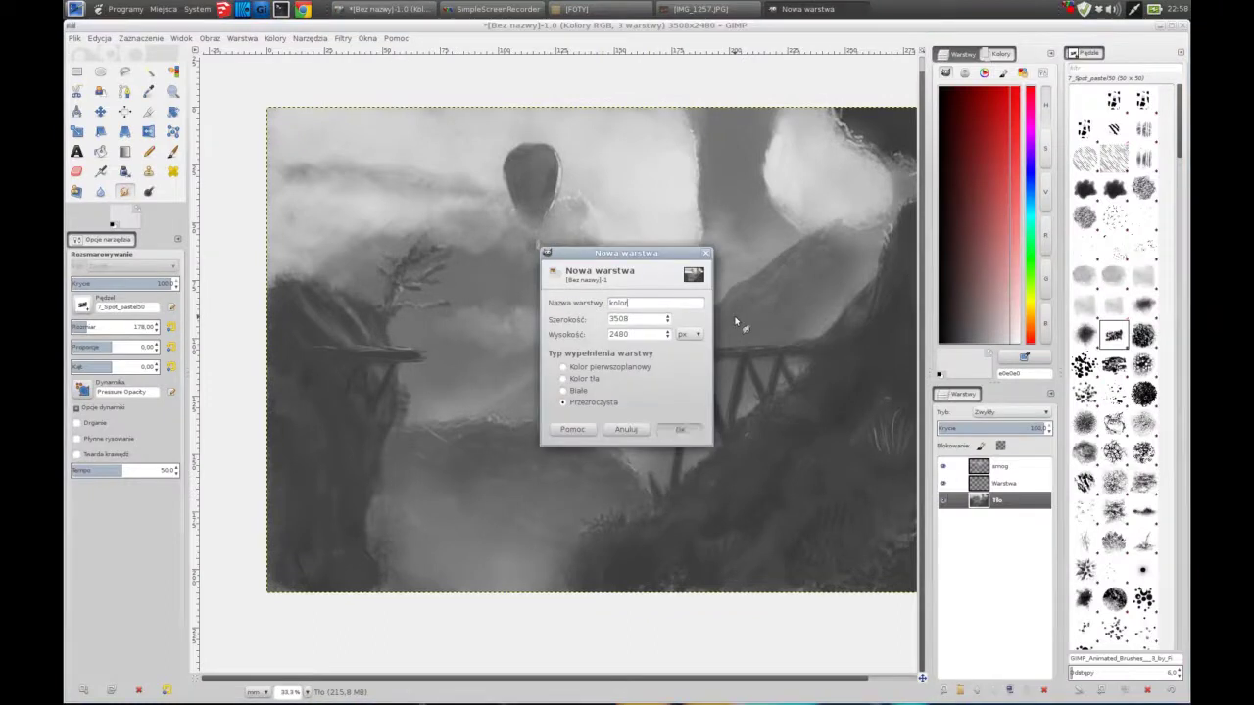
key("Return")
left_click(1008, 411)
left_click(1009, 675)
Step: Set the foreground colour to blue-grey 687d9b
left_click(112, 223)
left_click(138, 209)
left_click(175, 184)
left_click(128, 201)
left_click(299, 285)
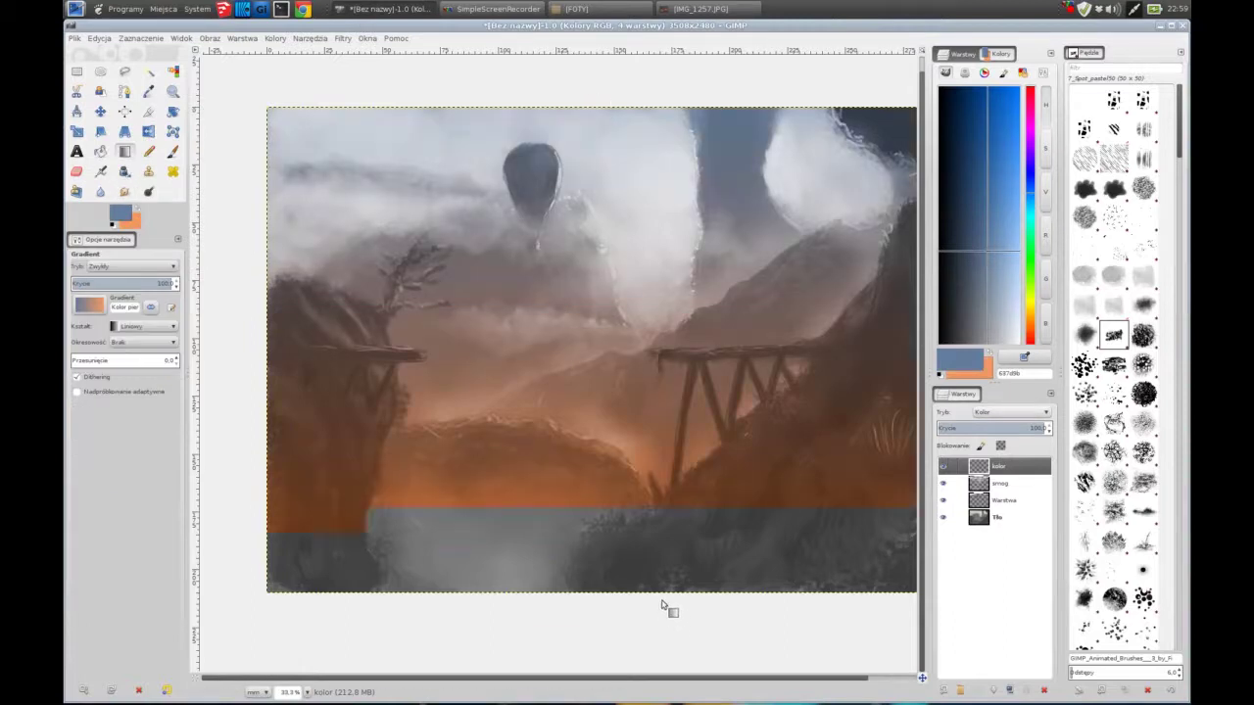
key("minus")
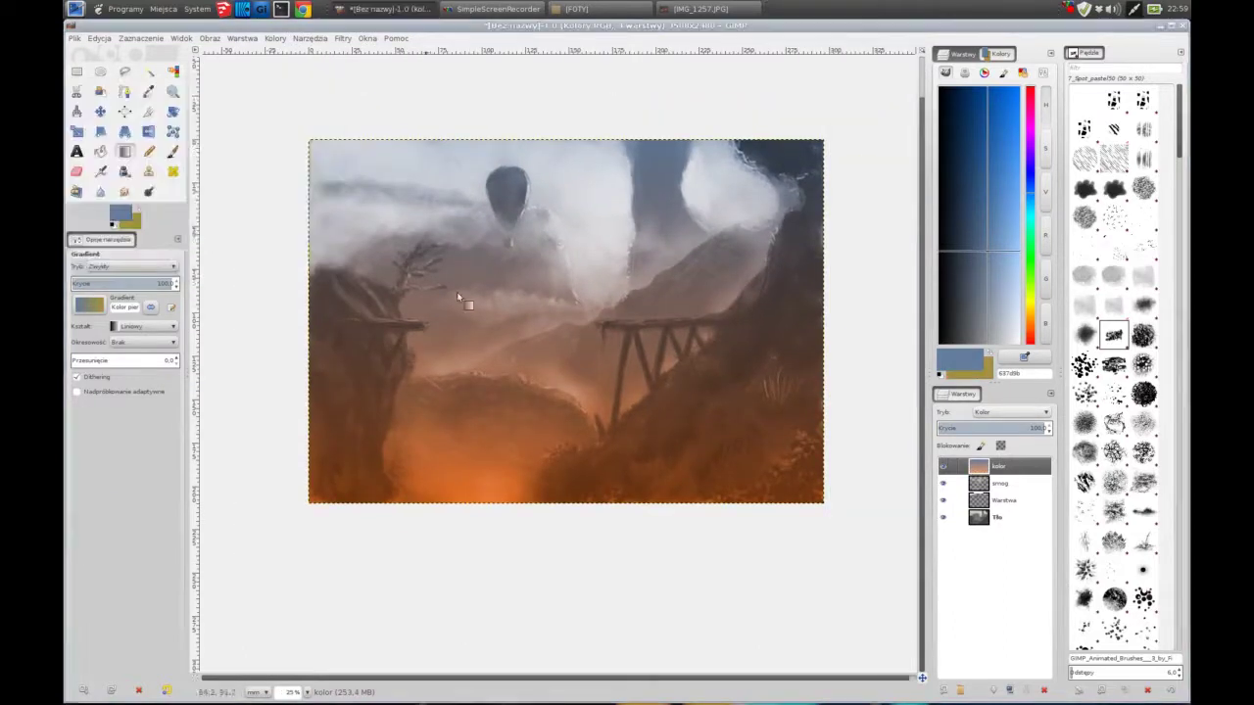
Step: Draw the blue tint gradient from the top of the canvas down to the middle
left_click_drag(567, 138, 565, 621)
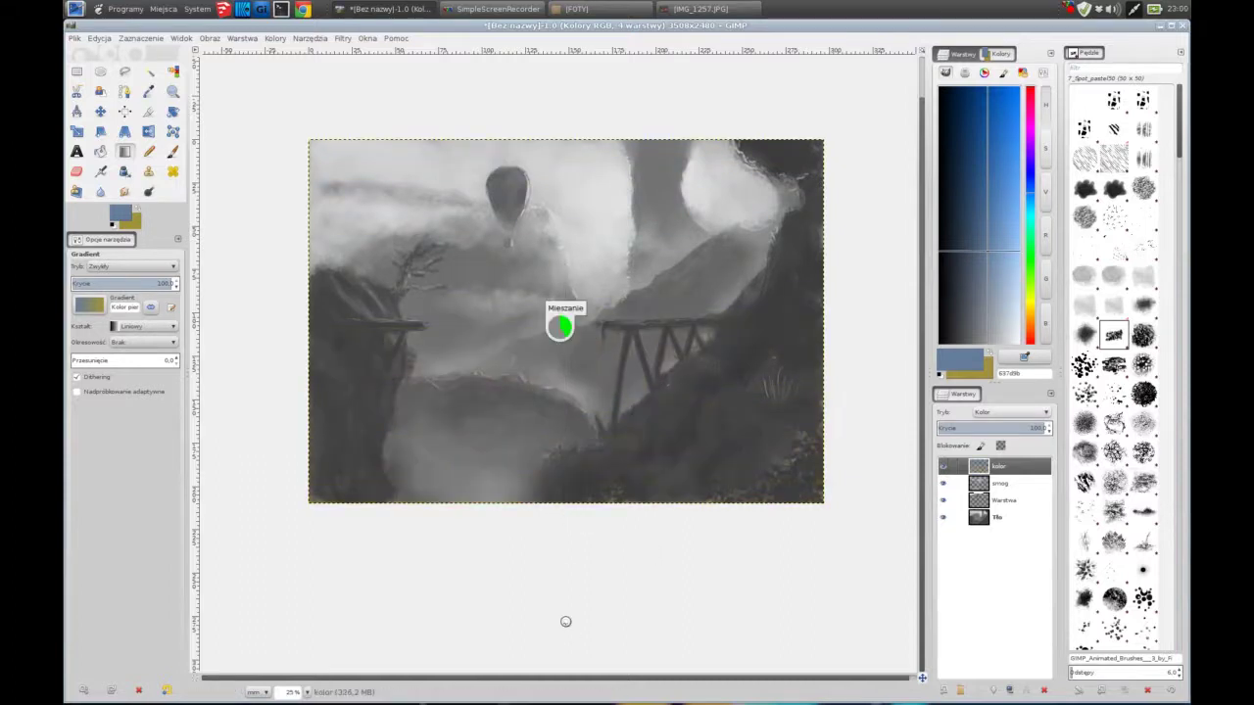
left_click_drag(571, 140, 562, 324)
left_click(985, 431)
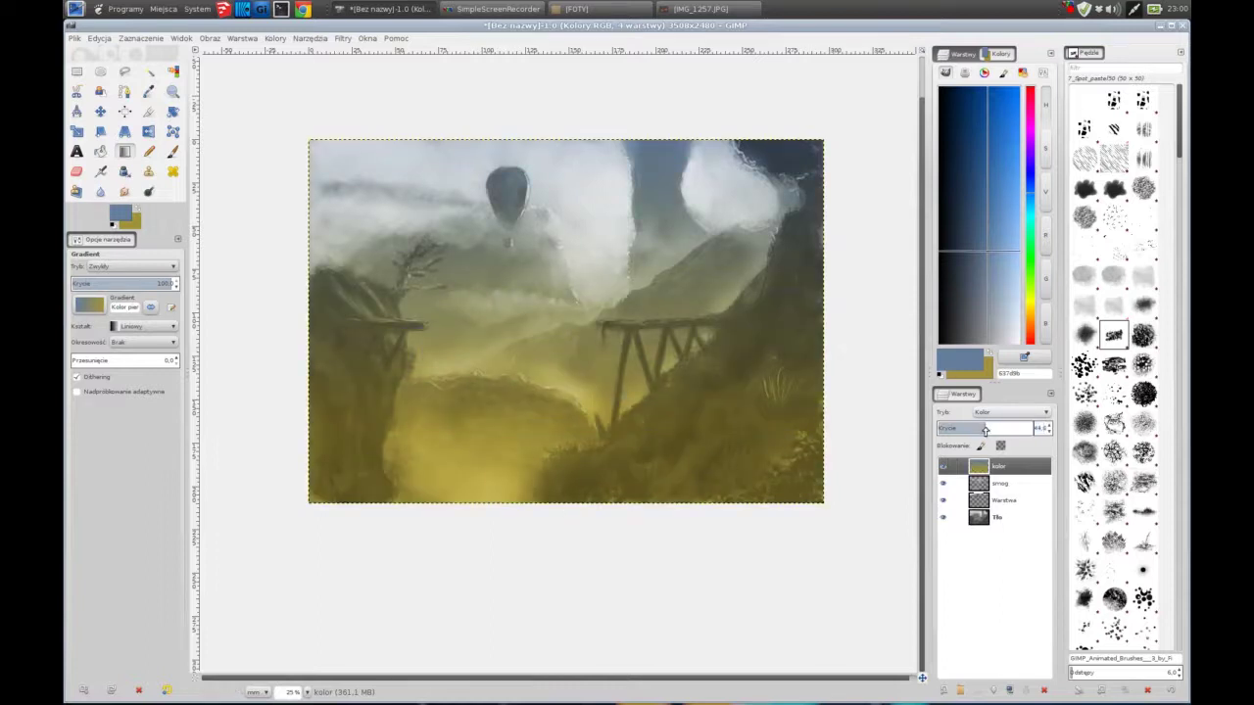
left_click_drag(985, 431, 1042, 431)
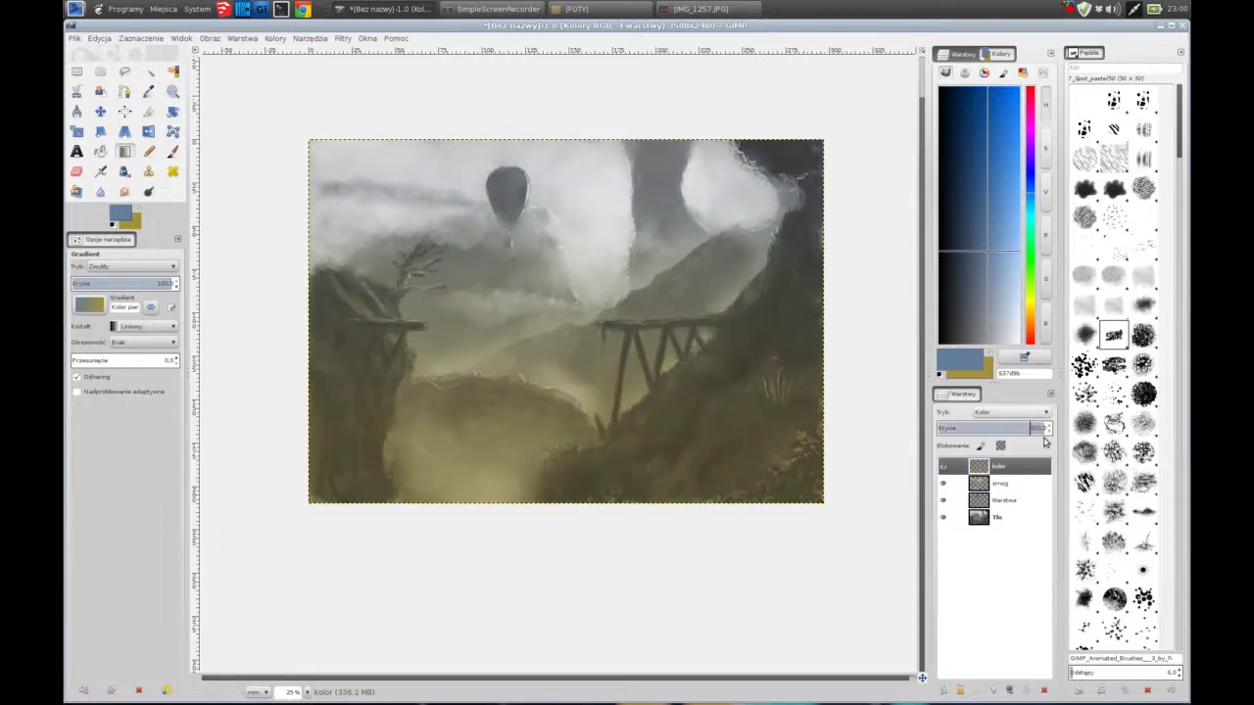
key("Delete")
left_click_drag(574, 145, 559, 324)
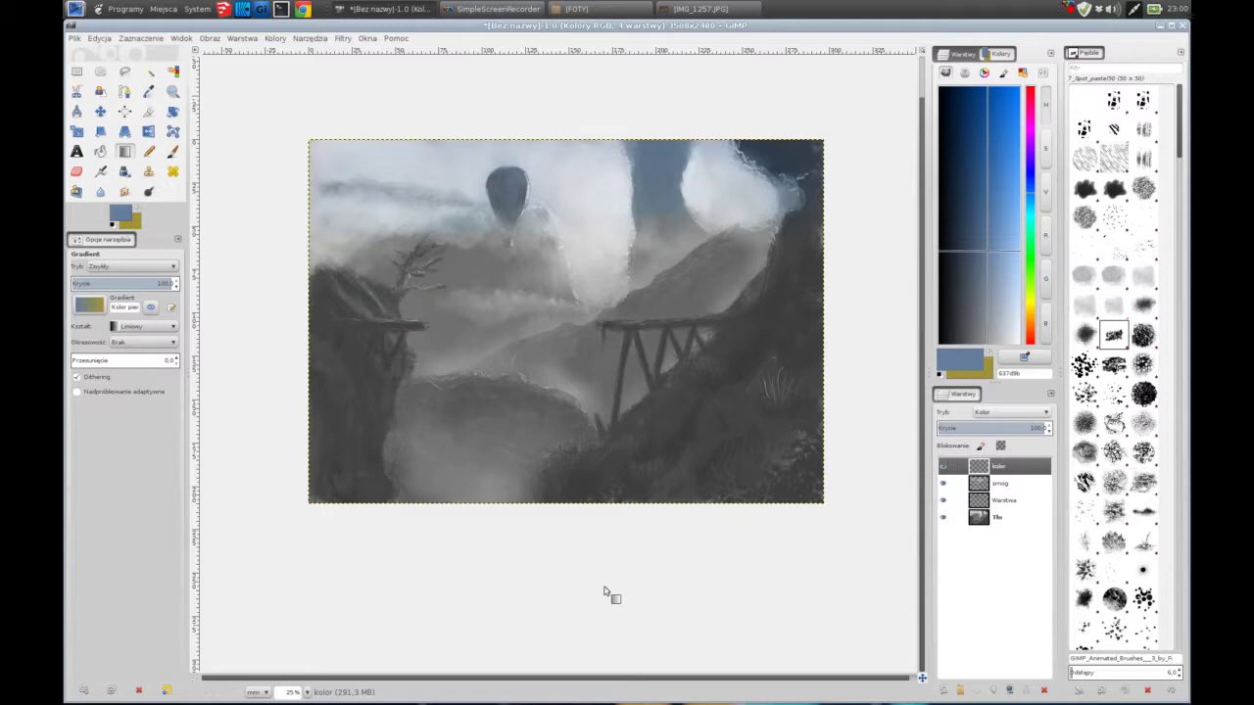
Step: Copy the visible painting and paste it as a new single-layer image
left_click(209, 38)
left_click(290, 108)
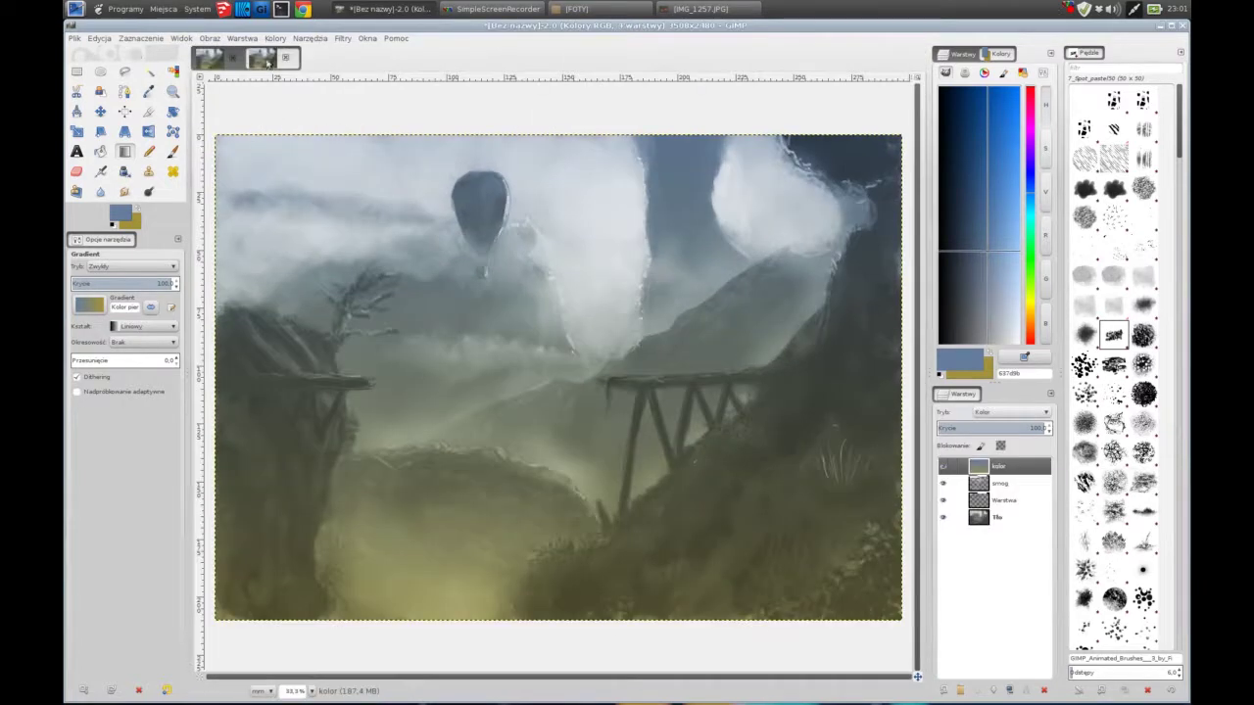
left_click(210, 39)
left_click(235, 197)
Step: Apply Levels with input values 44, 1.15 and 235 to boost contrast
left_click(292, 113)
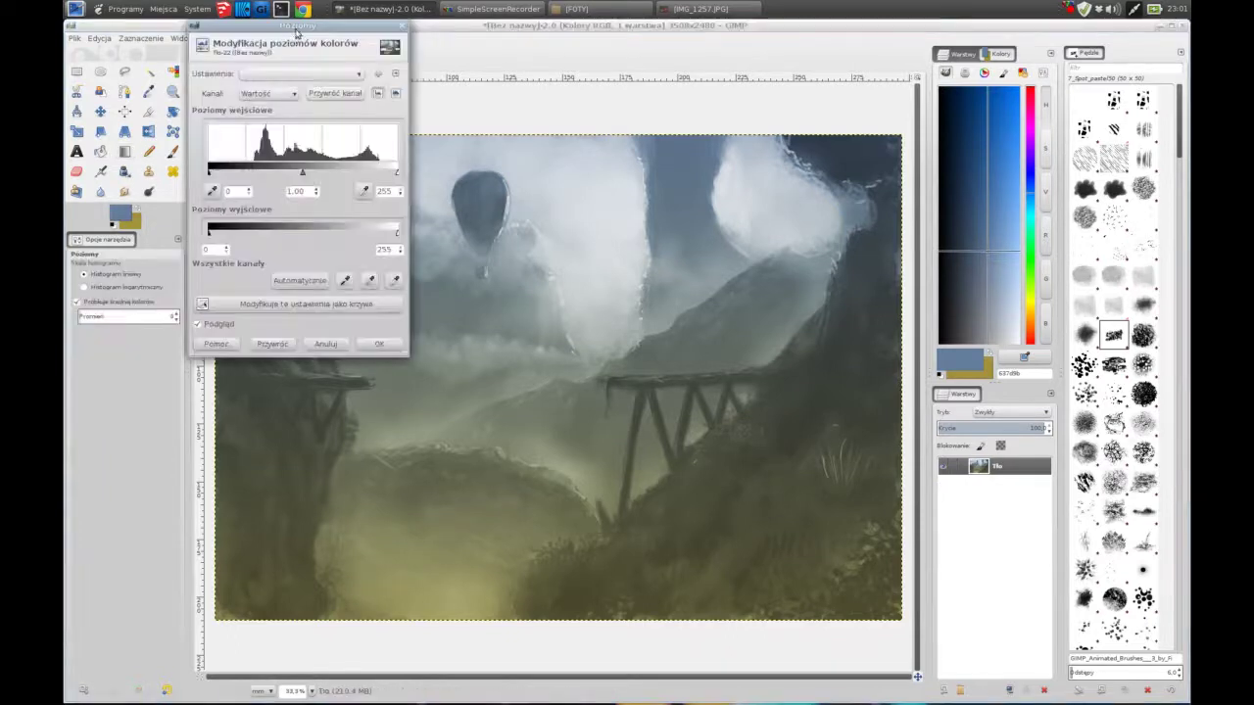
left_click_drag(301, 38, 1019, 101)
left_click_drag(929, 248, 965, 252)
left_click_drag(1115, 249, 1028, 251)
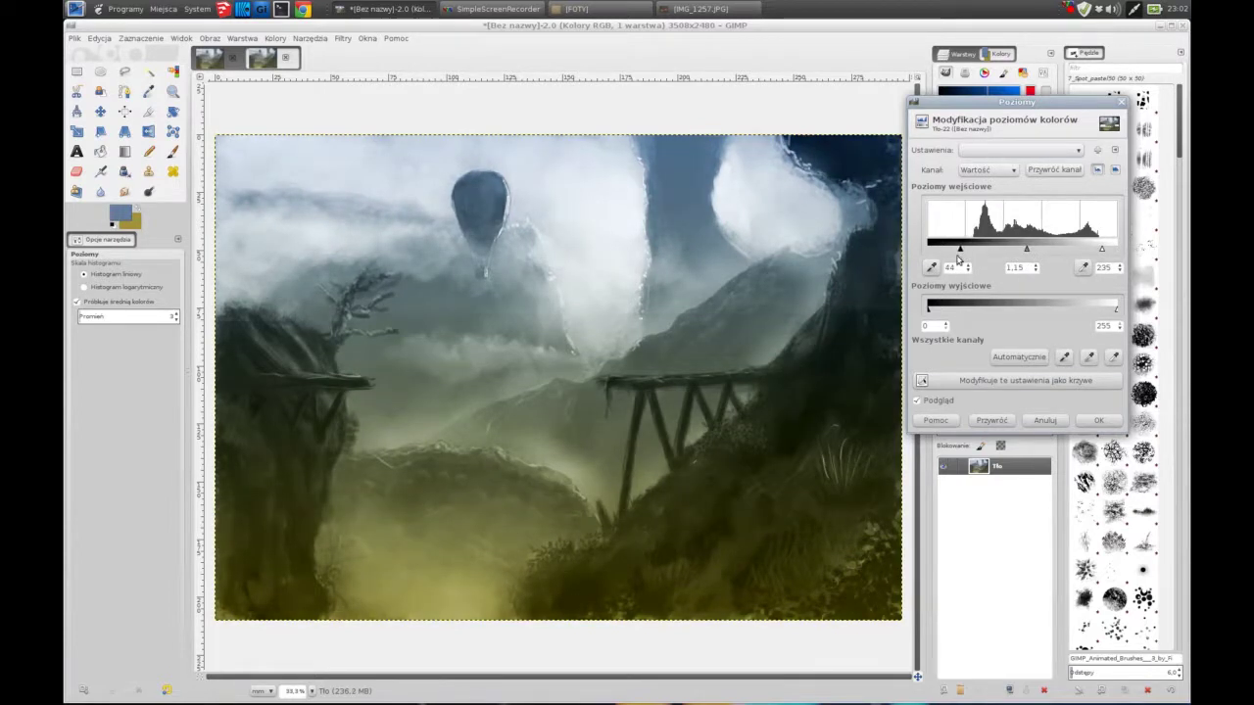
key("Return")
Step: Switch to the paintbrush and sample grey-cyan and grey-green colours from the painting
key("p")
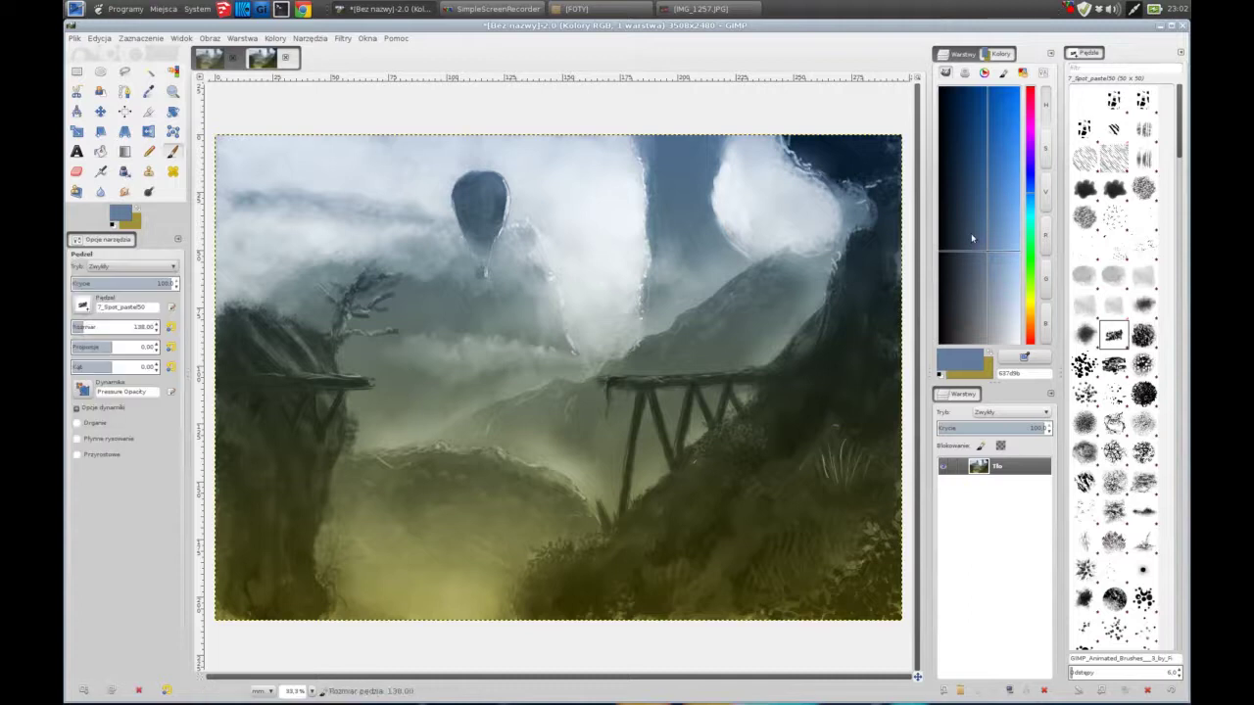
left_click(350, 287, "ctrl")
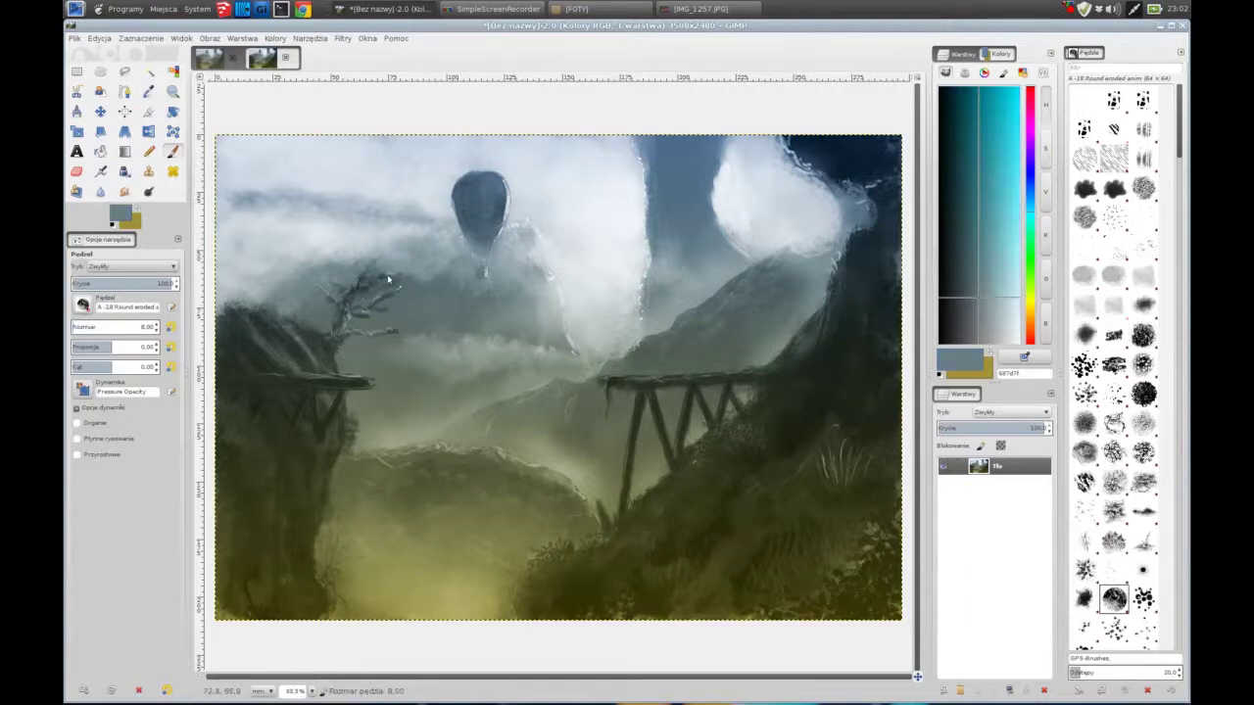
left_click(397, 337, "ctrl")
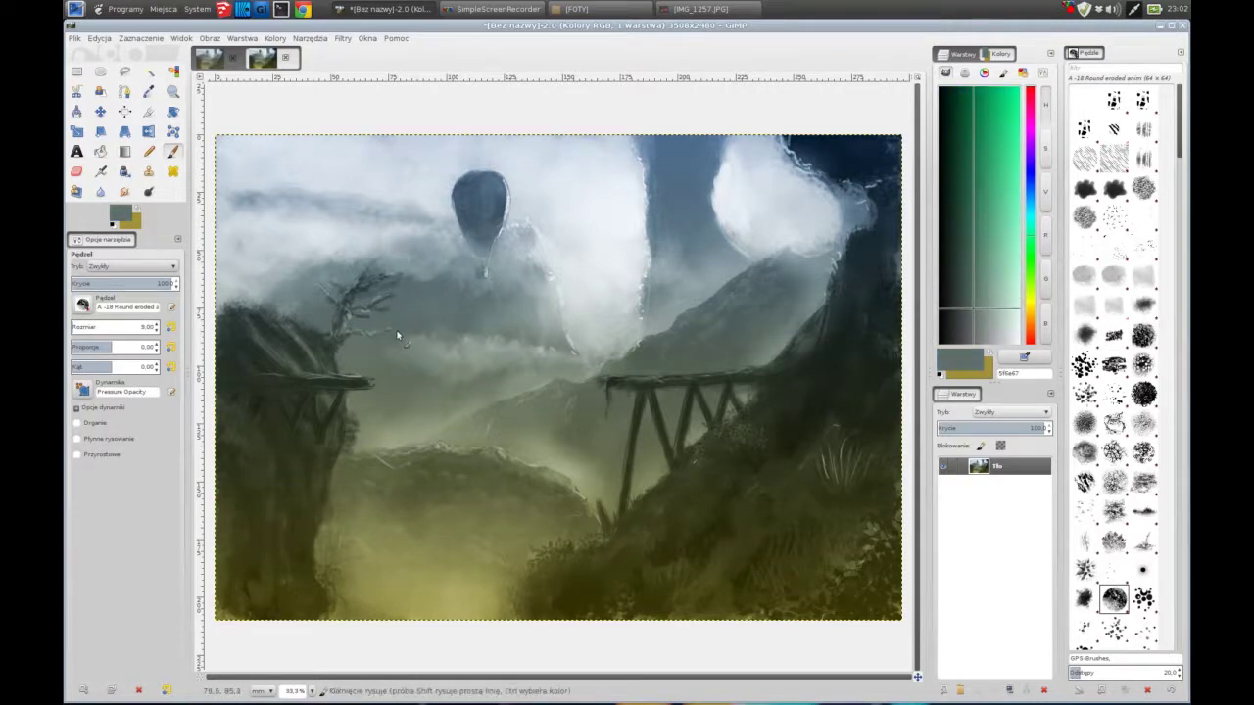
Step: Sharpen the flattened painting at strength 10, then hide the docks with Tab
left_click(342, 38)
left_click(392, 70)
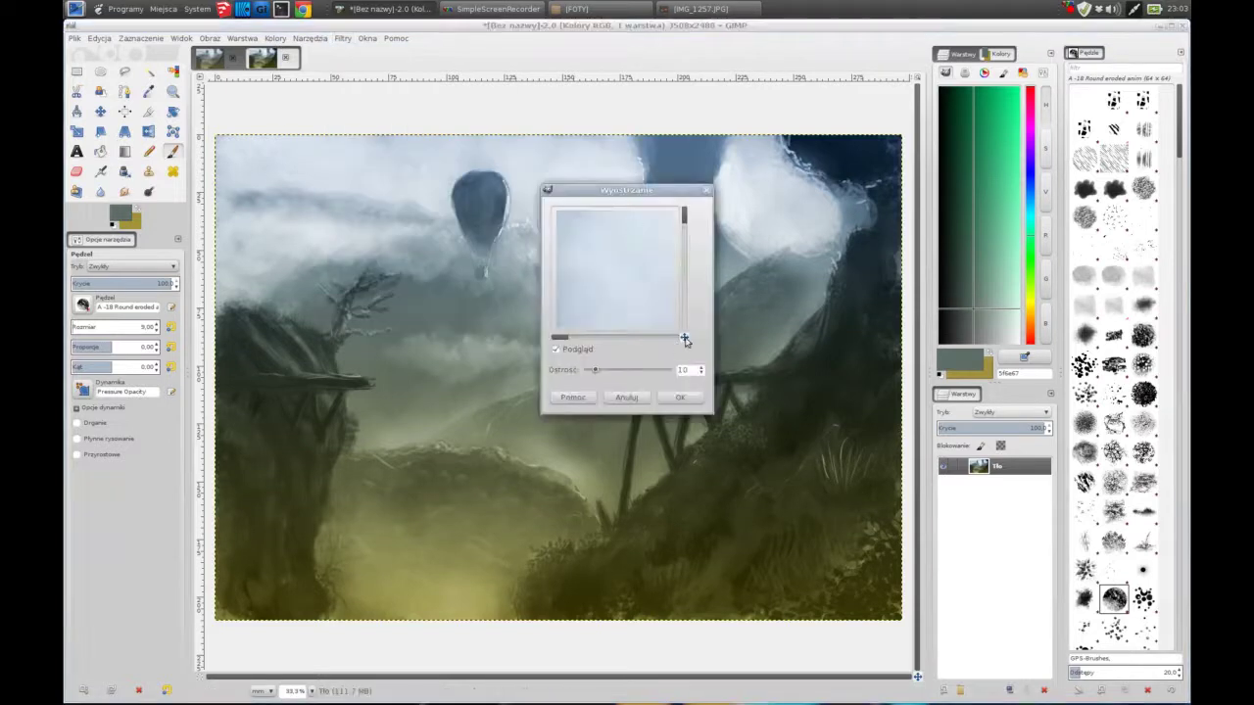
left_click_drag(684, 338, 690, 347)
left_click_drag(595, 370, 646, 369)
left_click(662, 393)
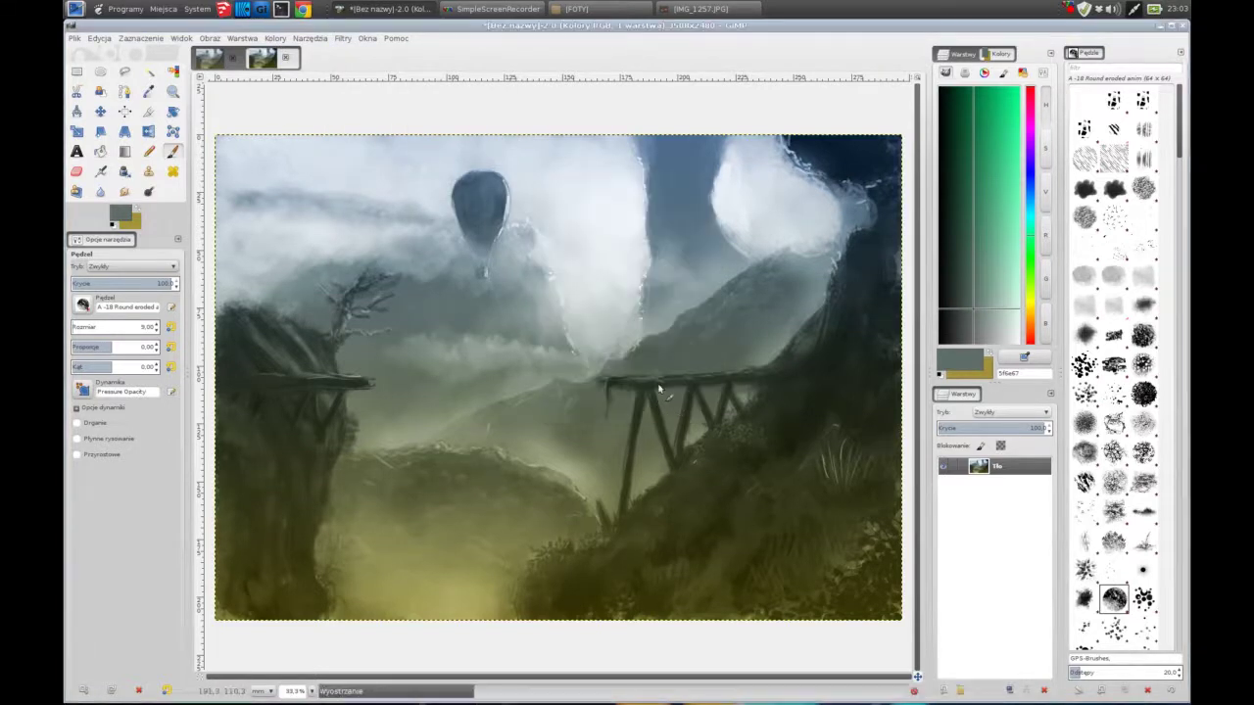
key("Tab")
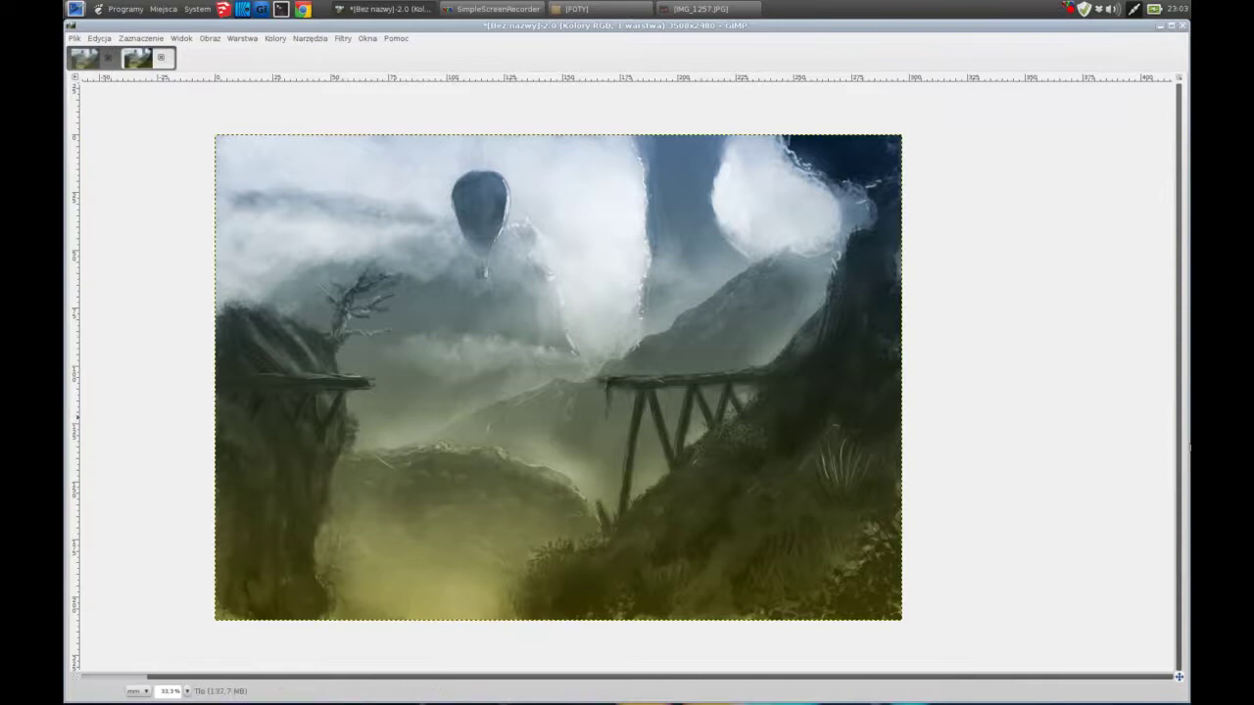